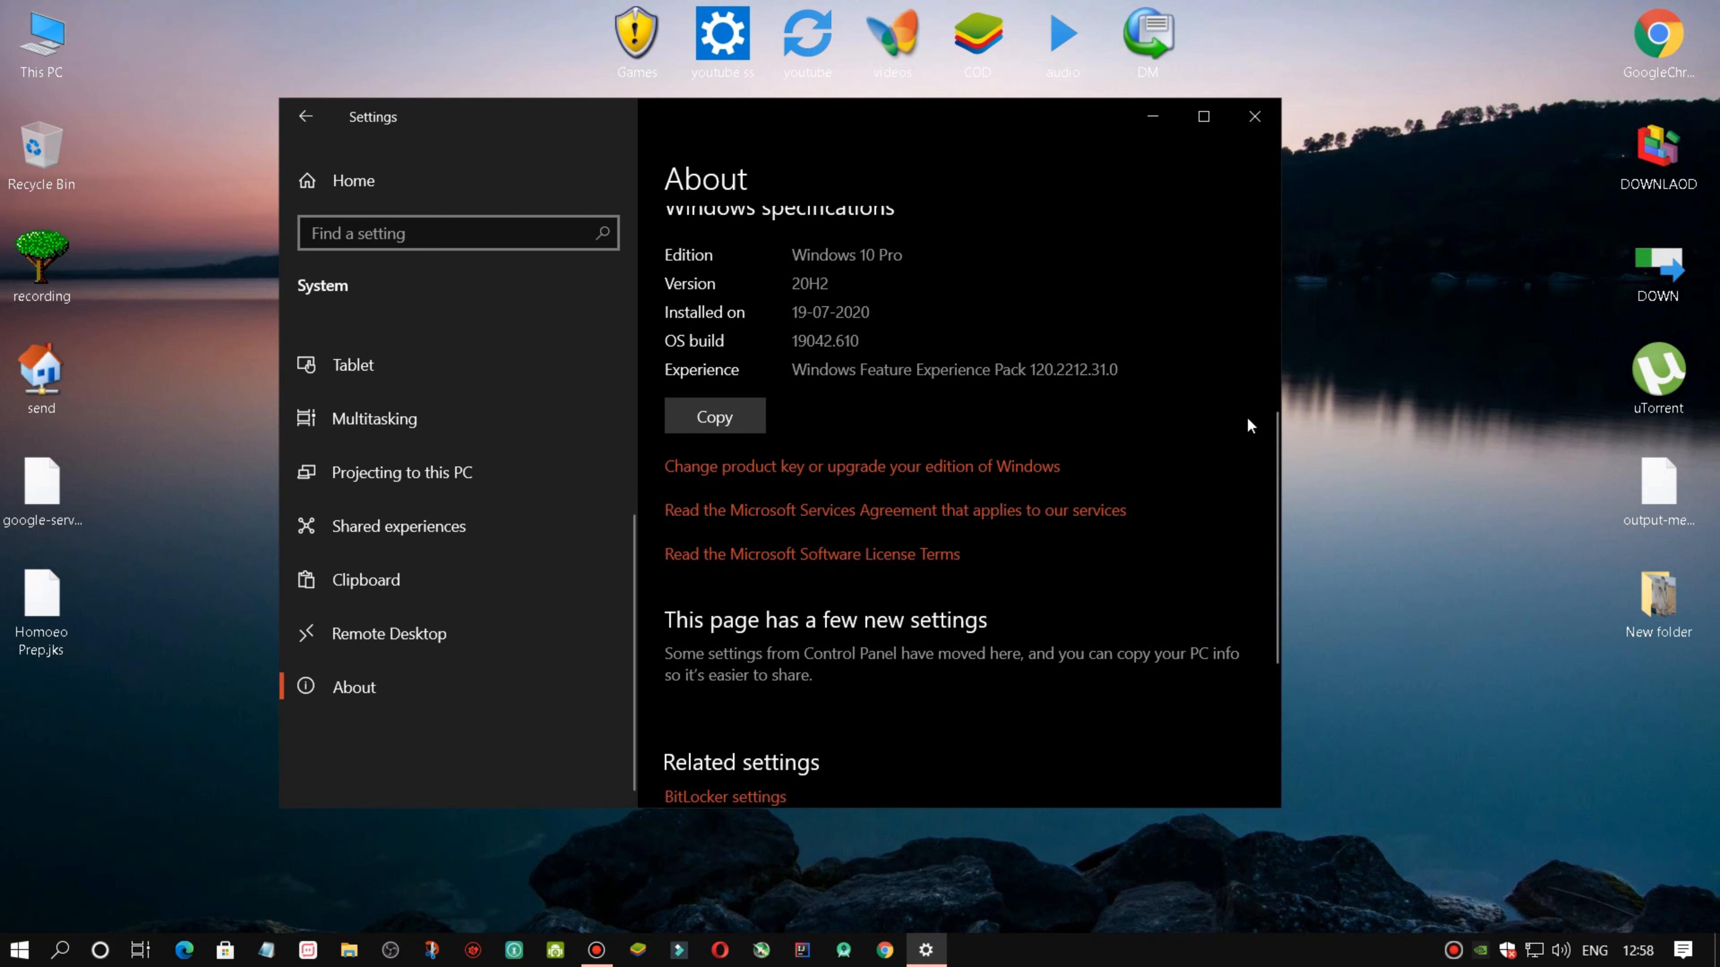
Close the Settings window and open the Services app as administrator.
scroll(1236, 415, "up", 2)
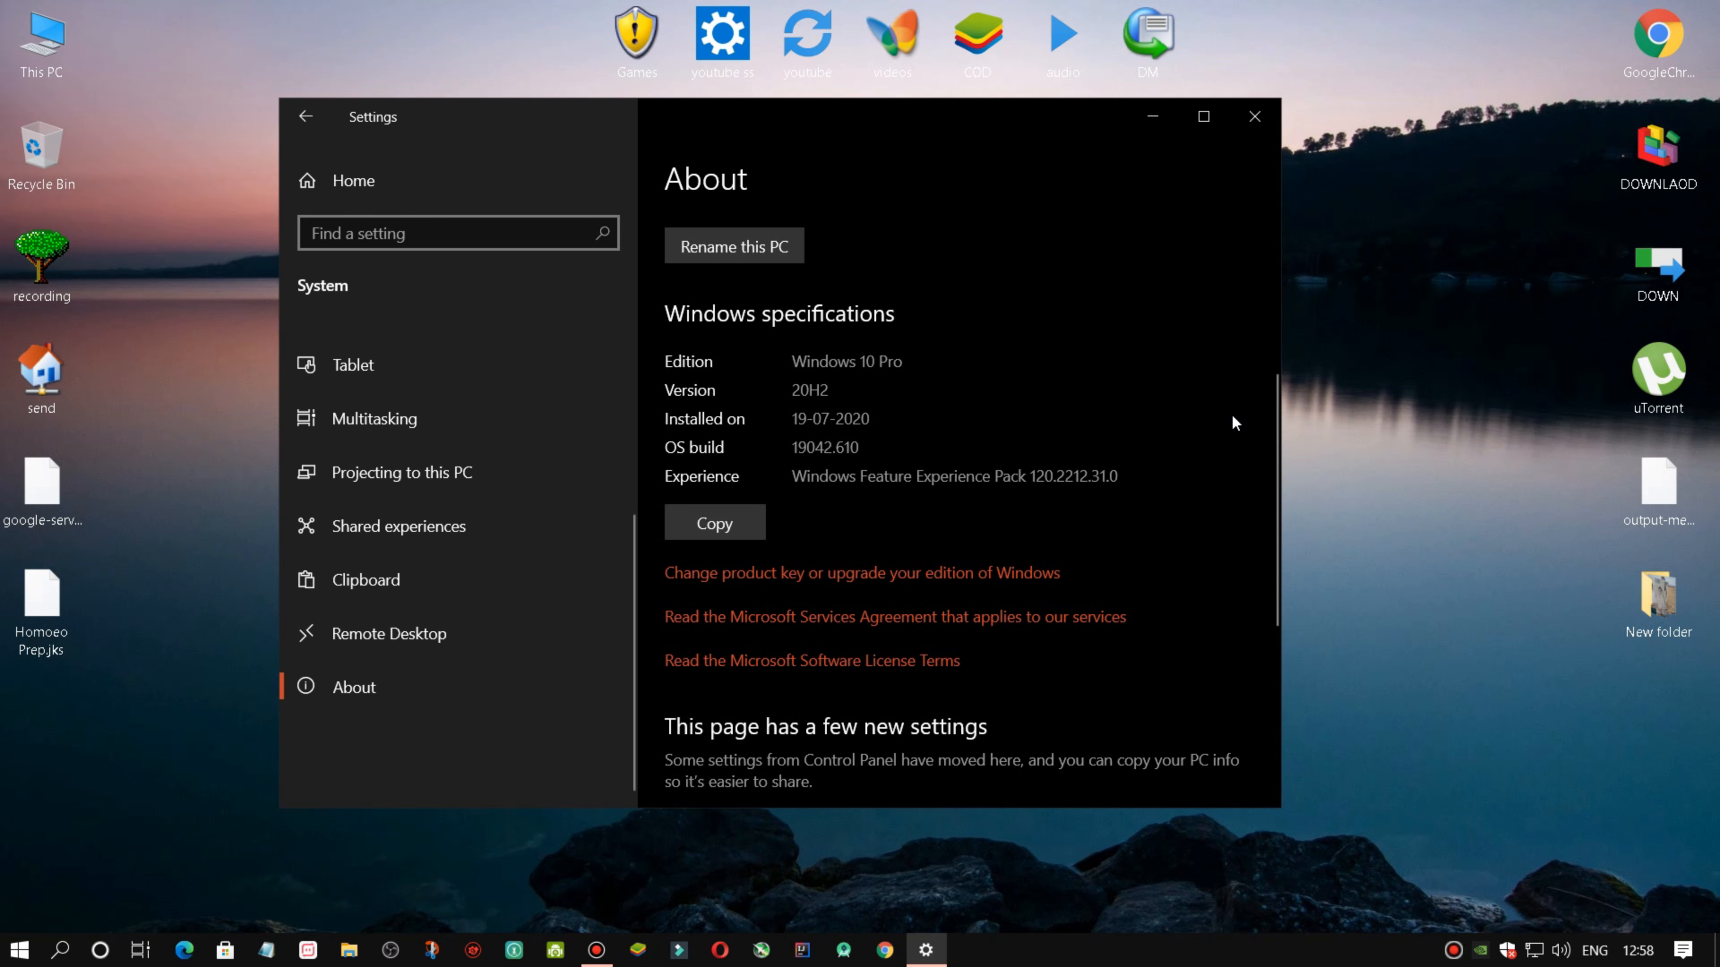
left_click(1254, 118)
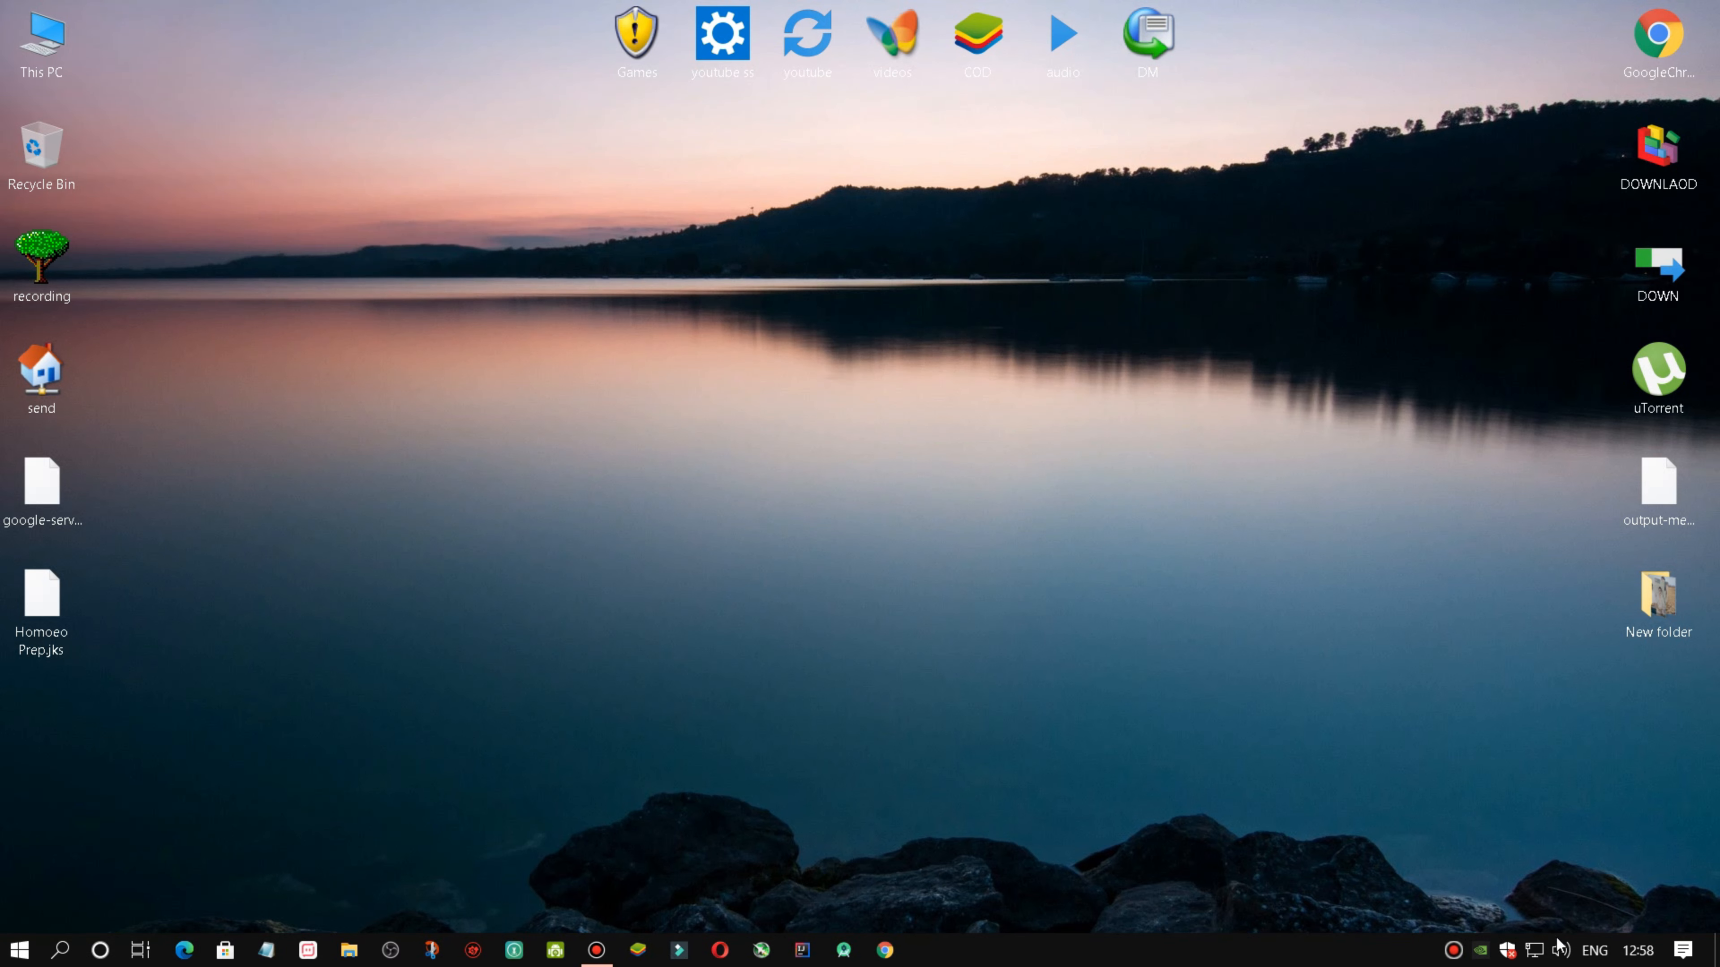
left_click(60, 952)
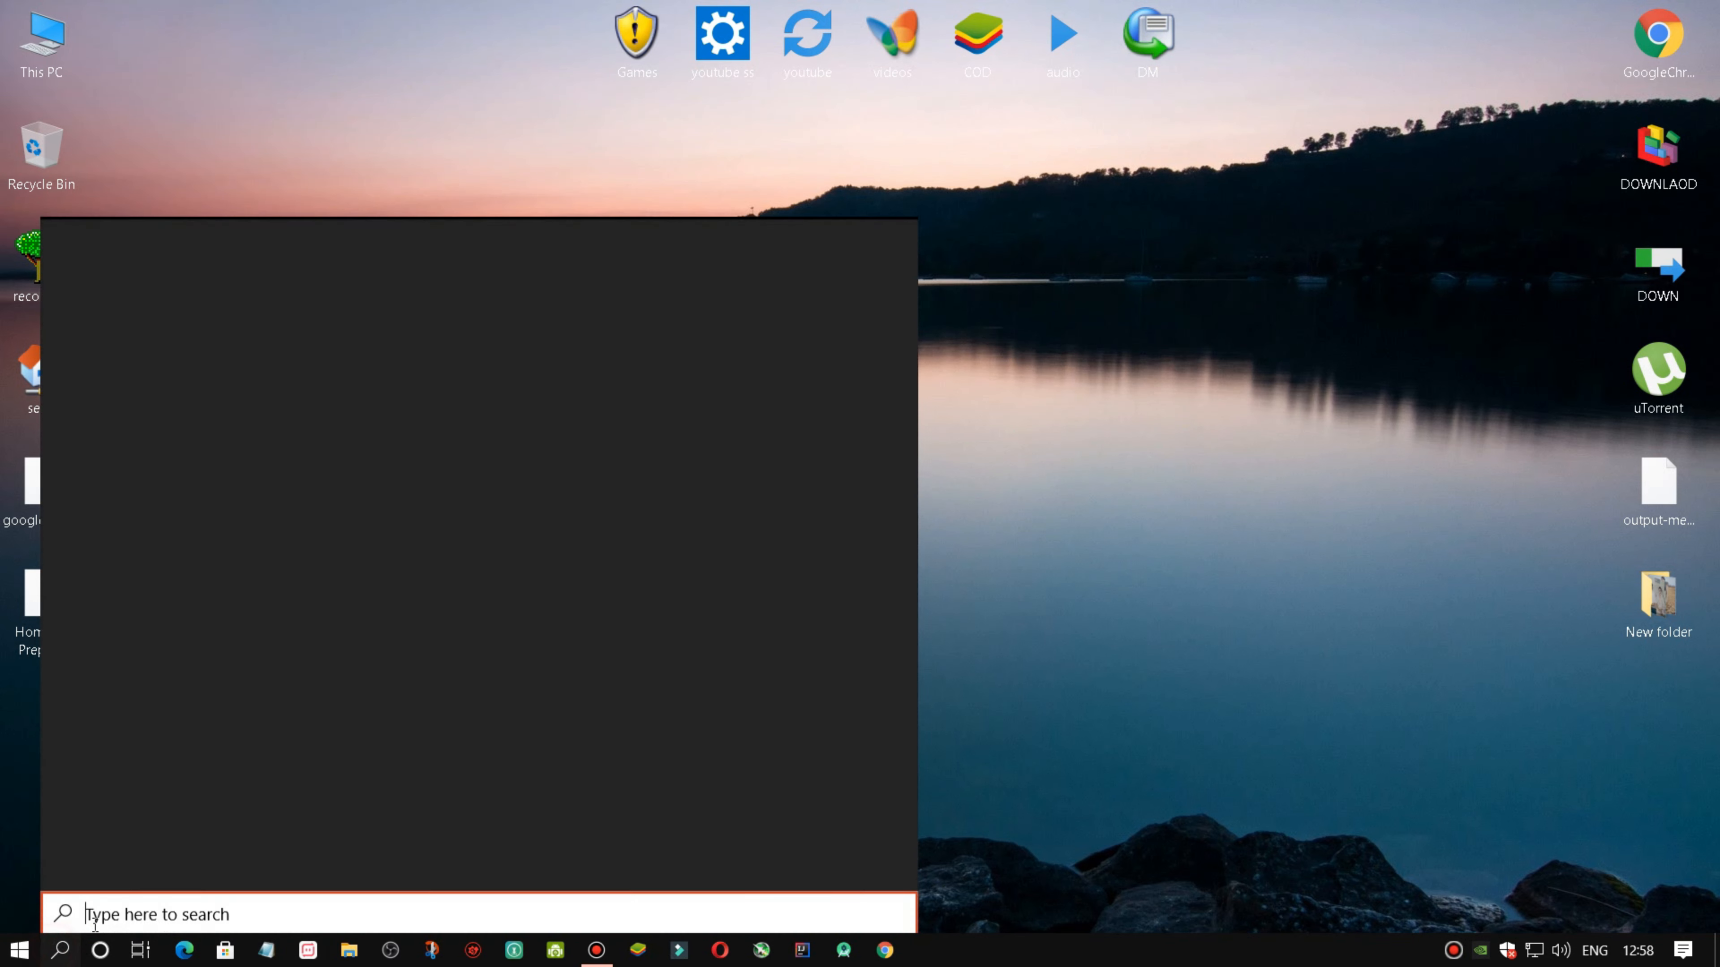
type("services")
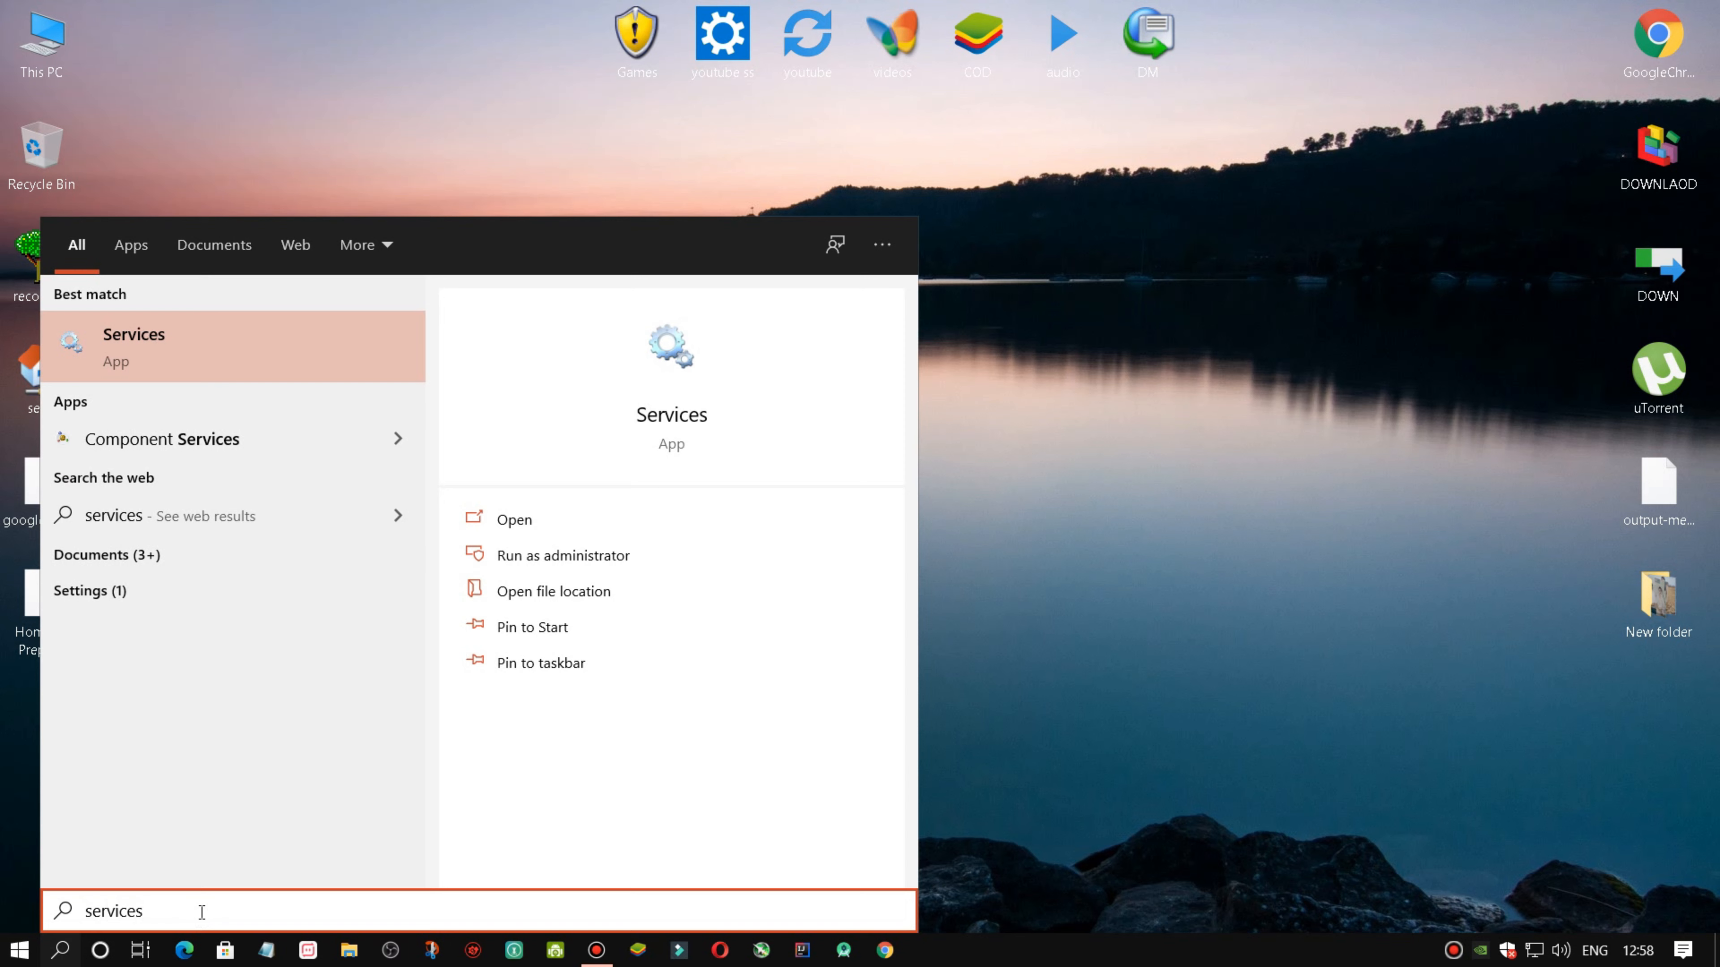
left_click(690, 555)
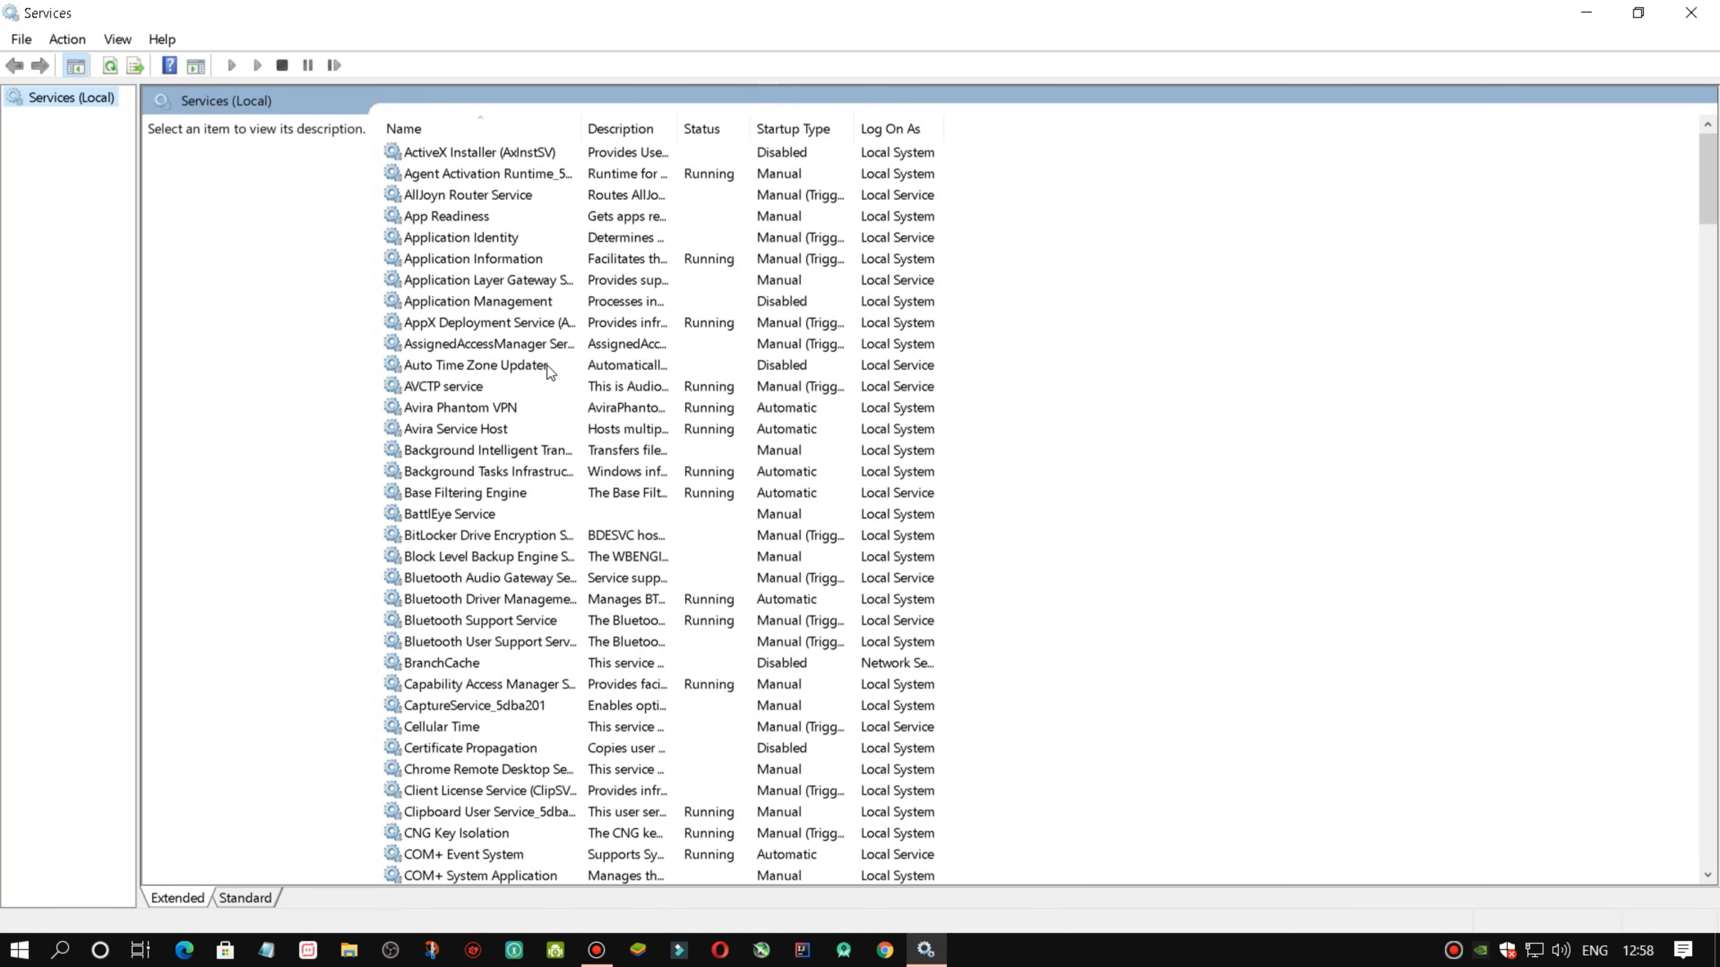
Find the Fax service, open its properties, and accept Disabled as its startup type.
left_click(548, 366)
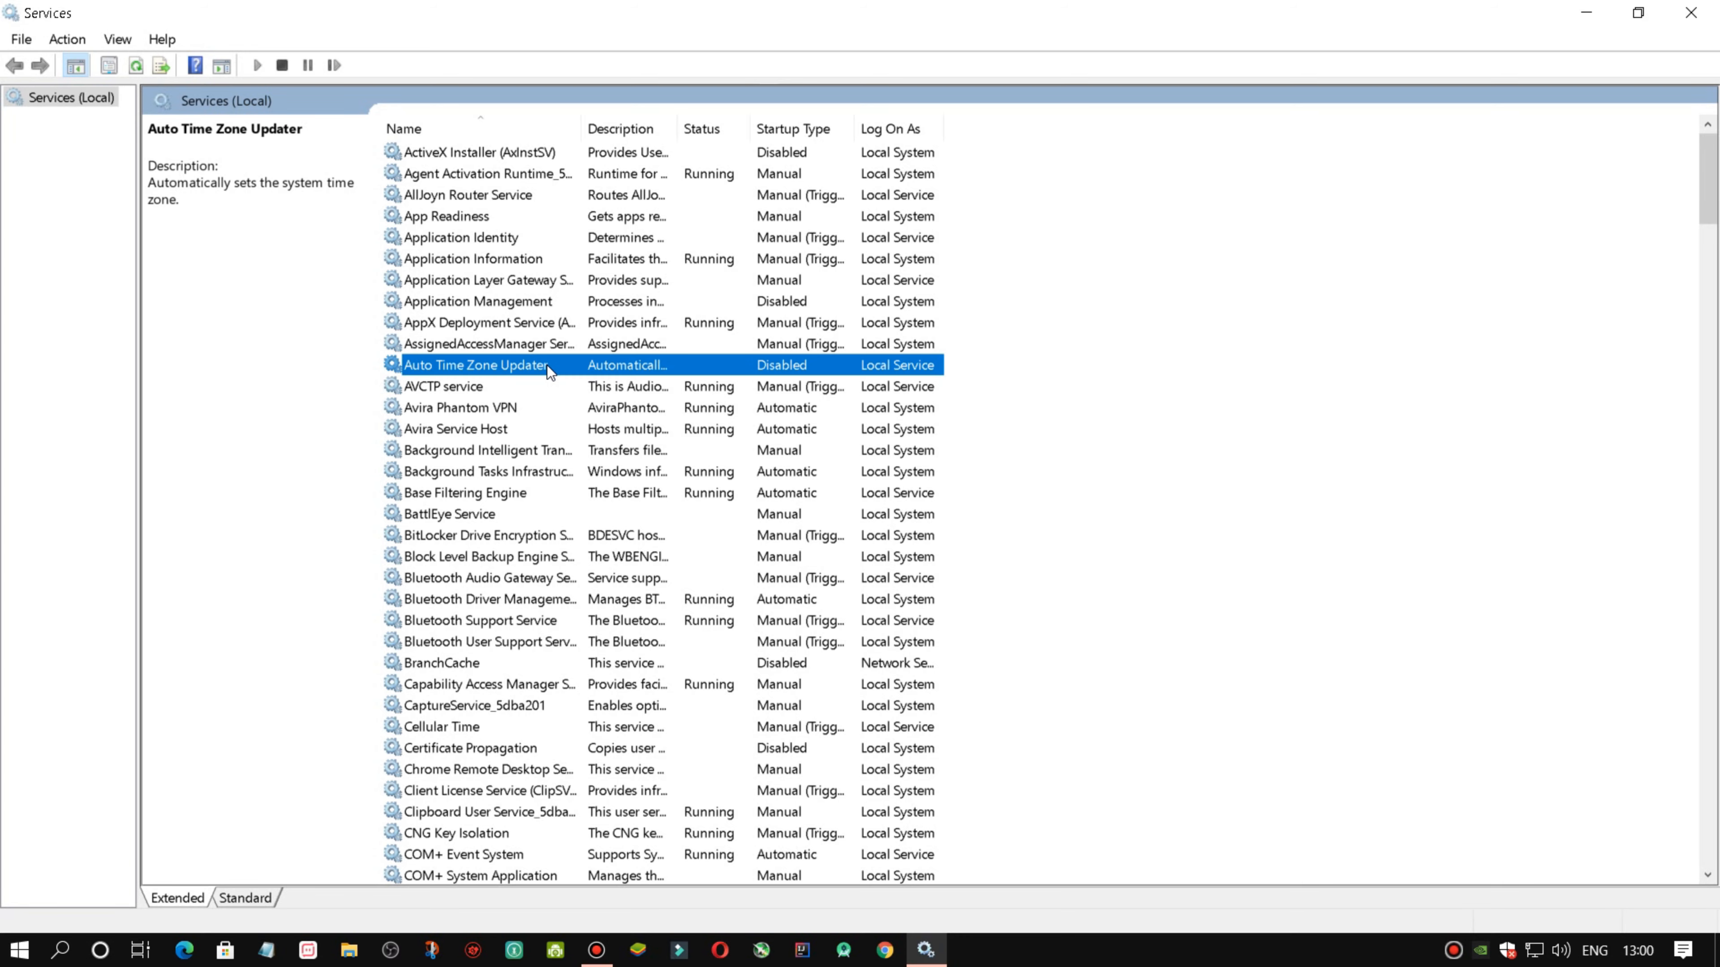
key("f")
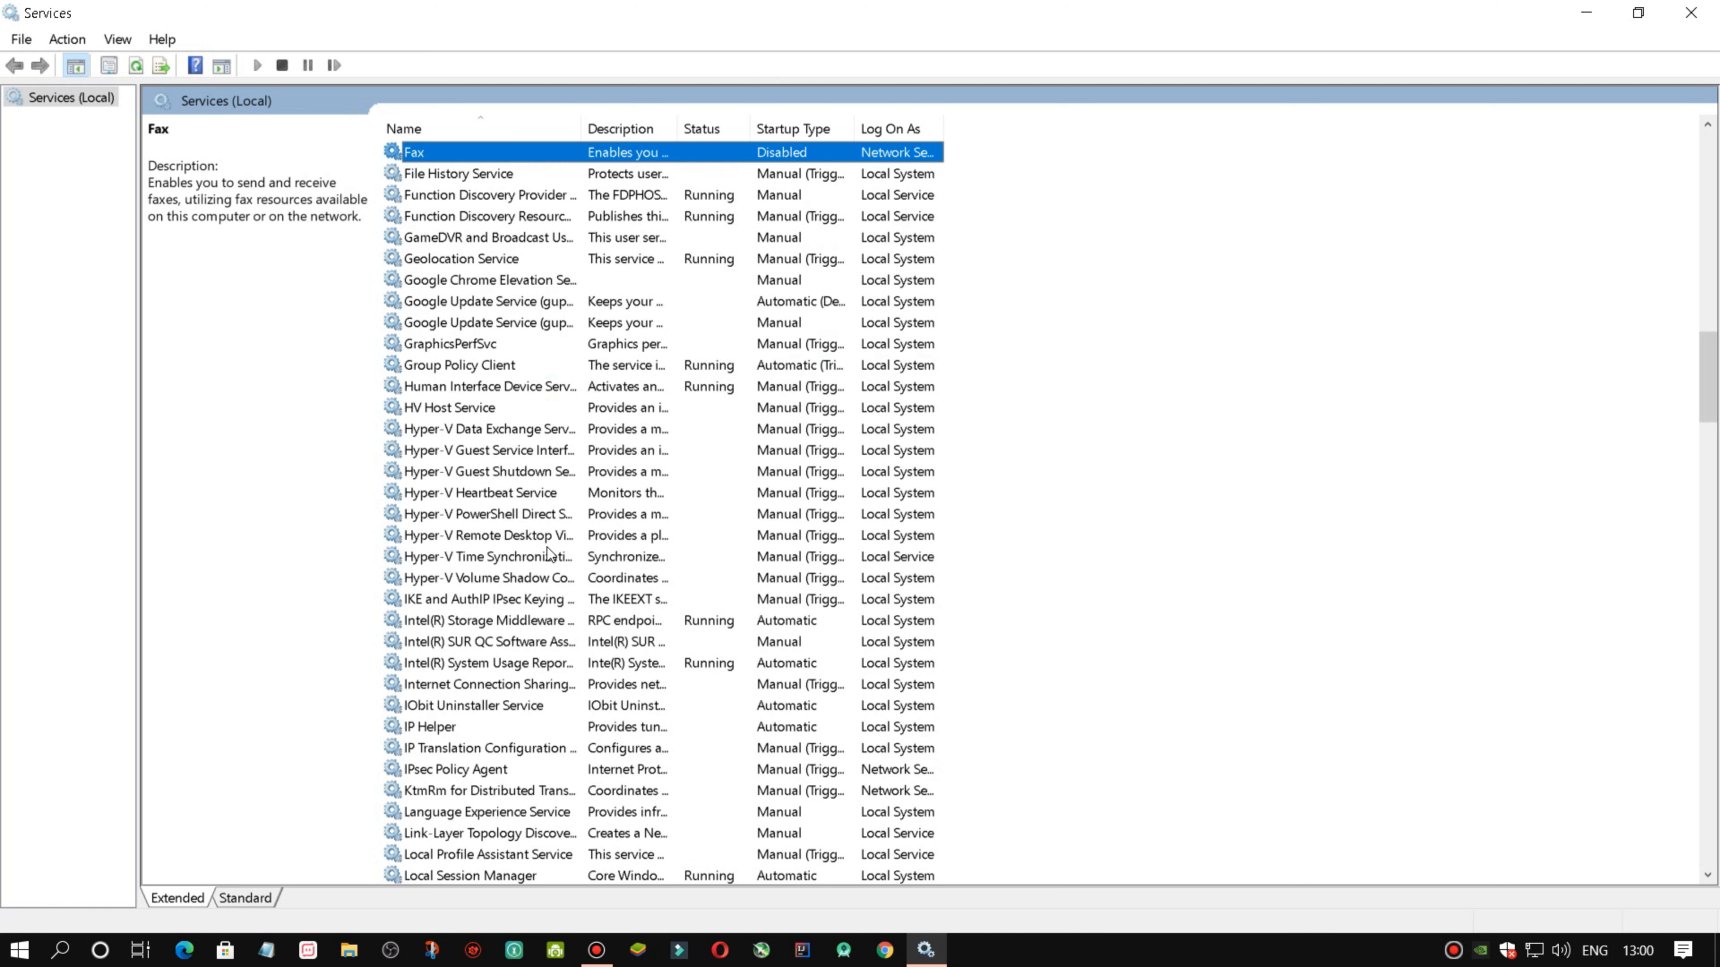
scroll(550, 555, "up", 1)
scroll(550, 555, "up", 2)
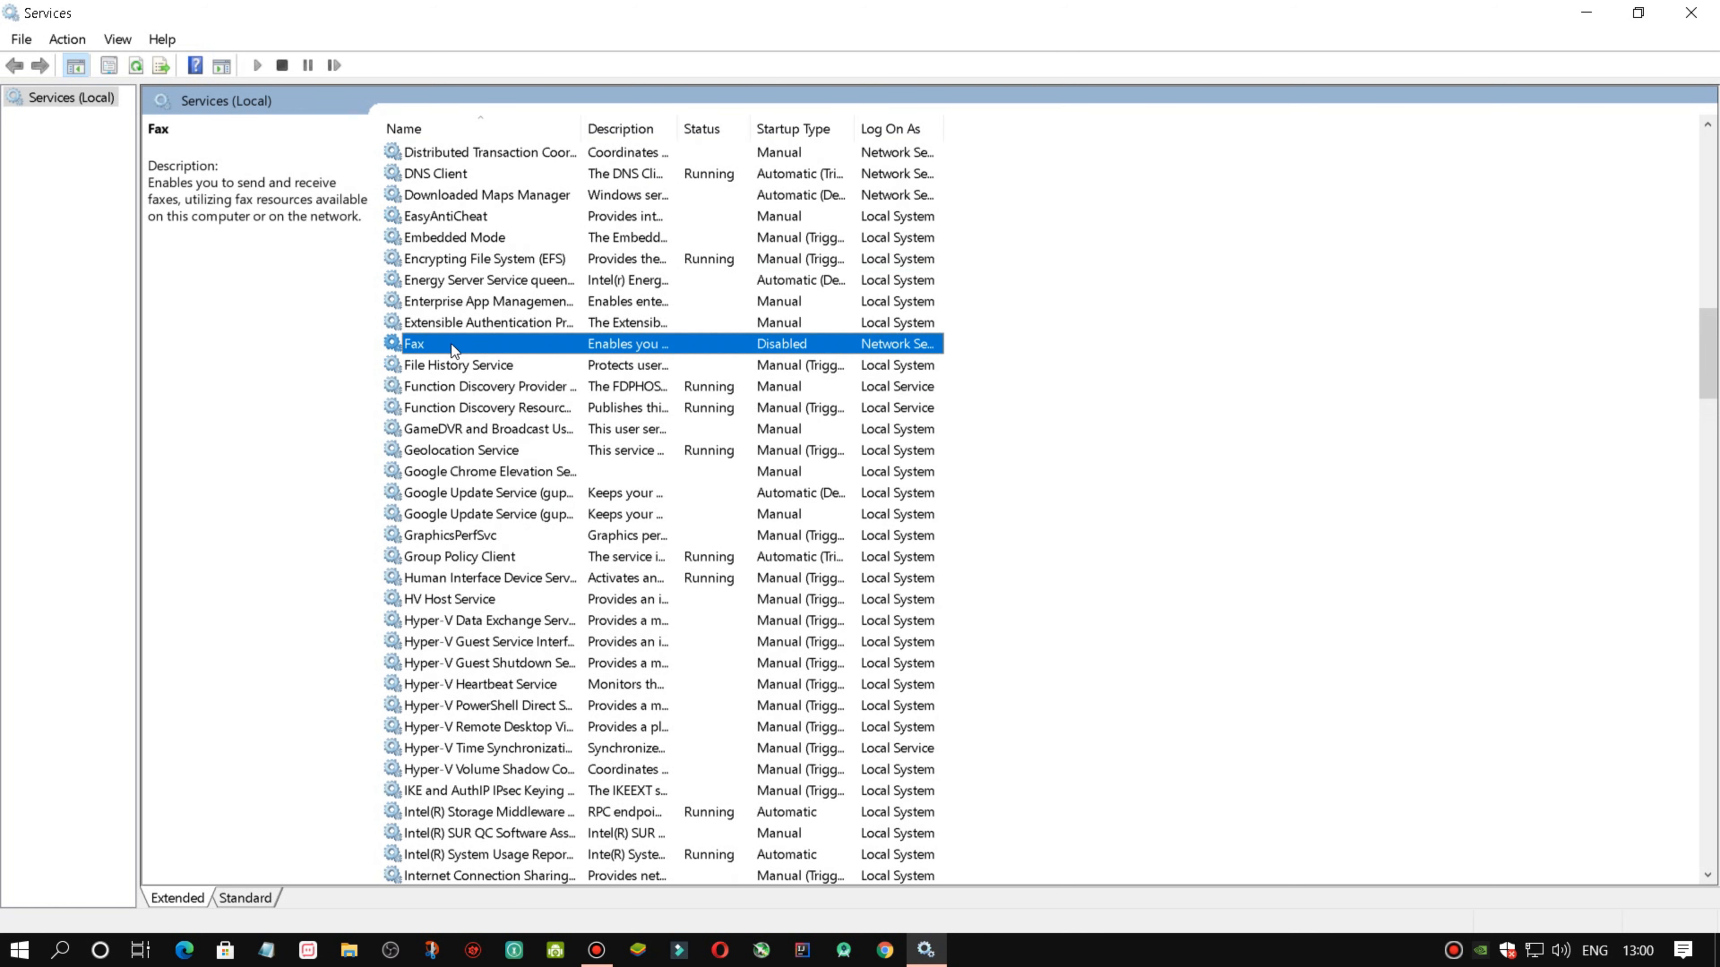
right_click(532, 340)
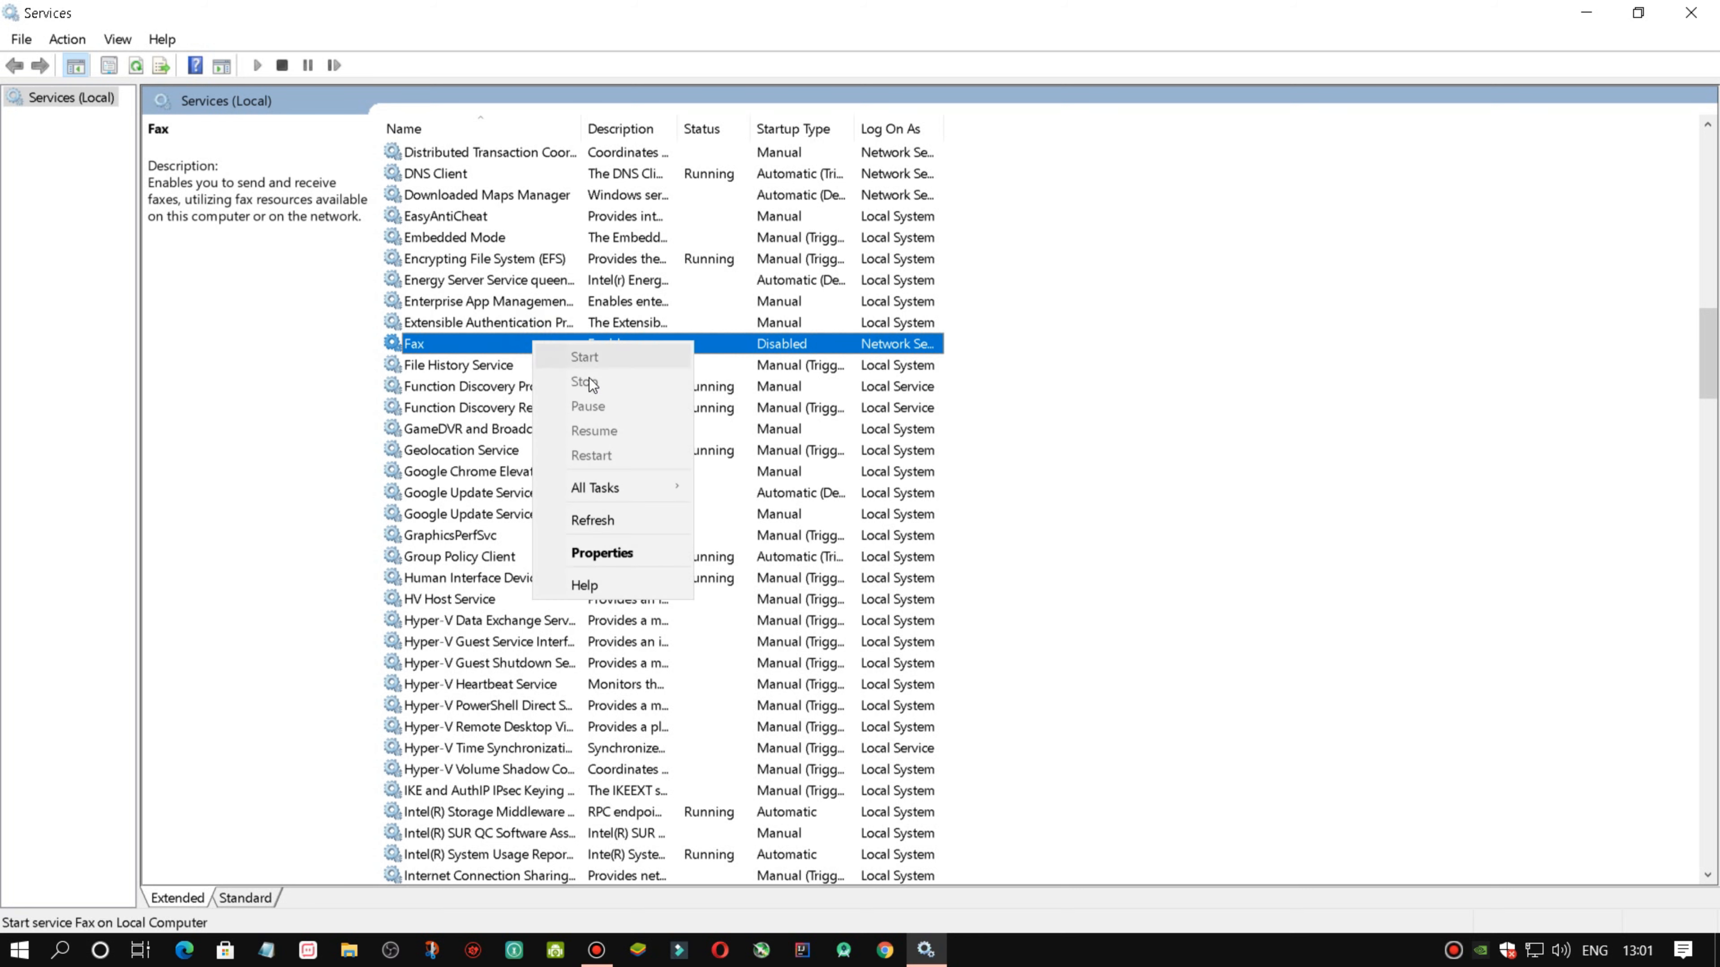
left_click(643, 554)
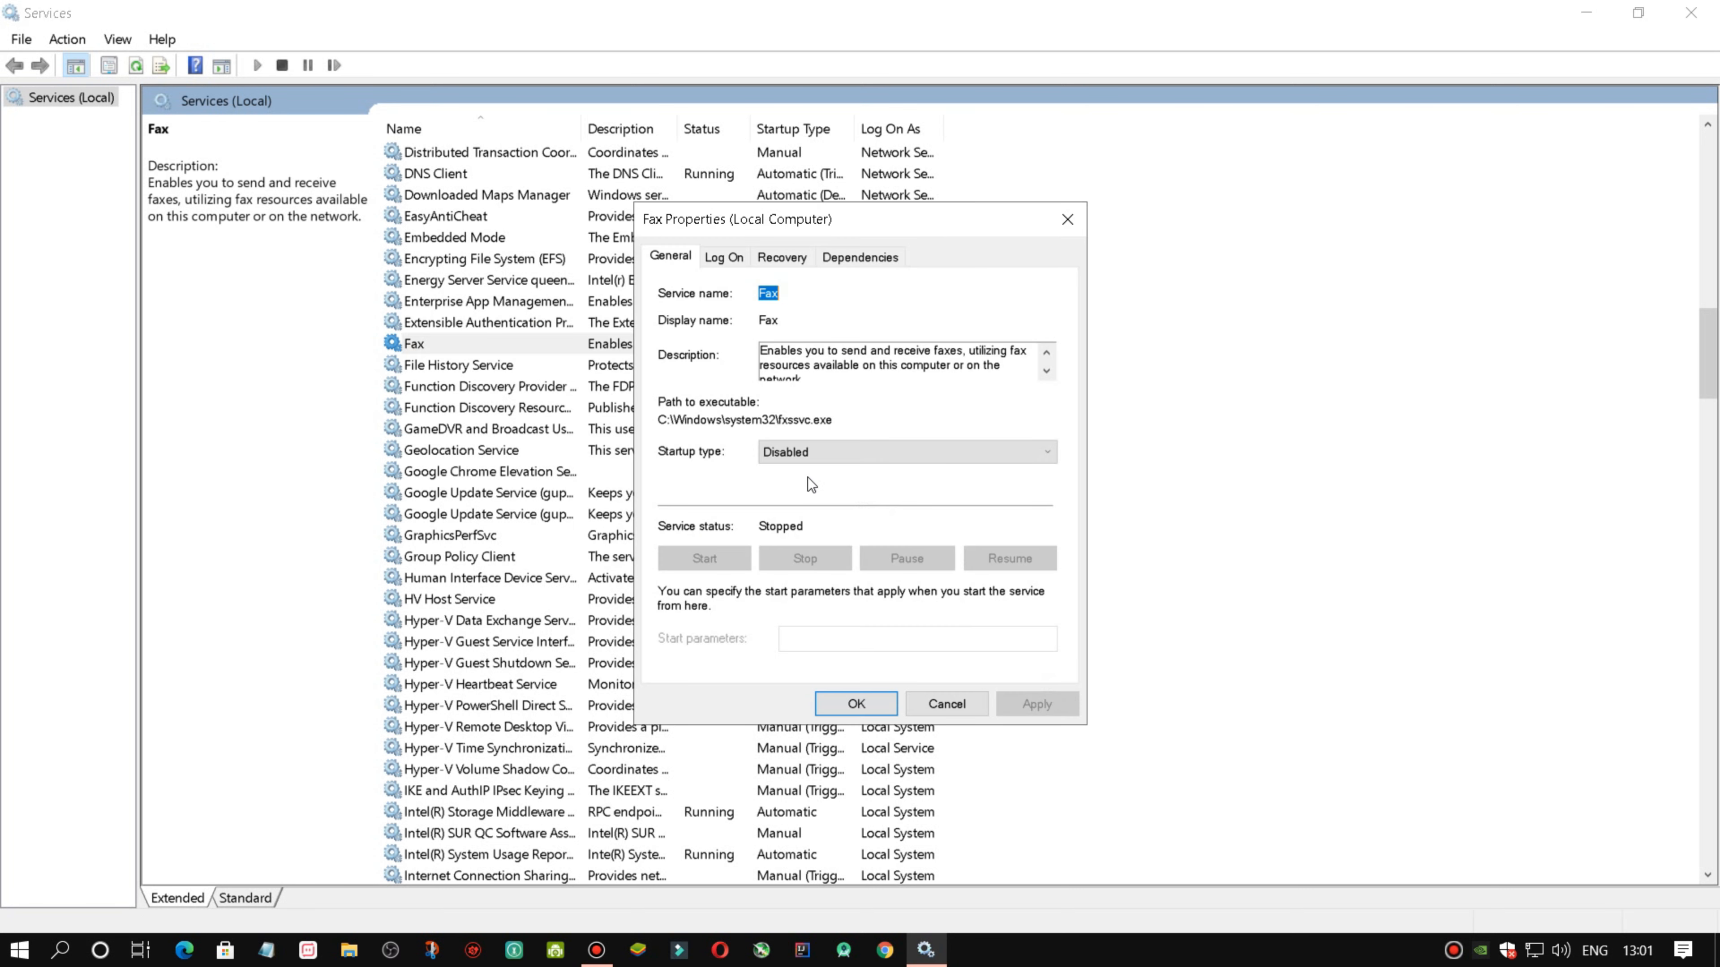
left_click(827, 452)
left_click(835, 454)
left_click(885, 713)
Find the Print Spooler service, check the startup type in its properties, and accept the dialog.
left_click(517, 432)
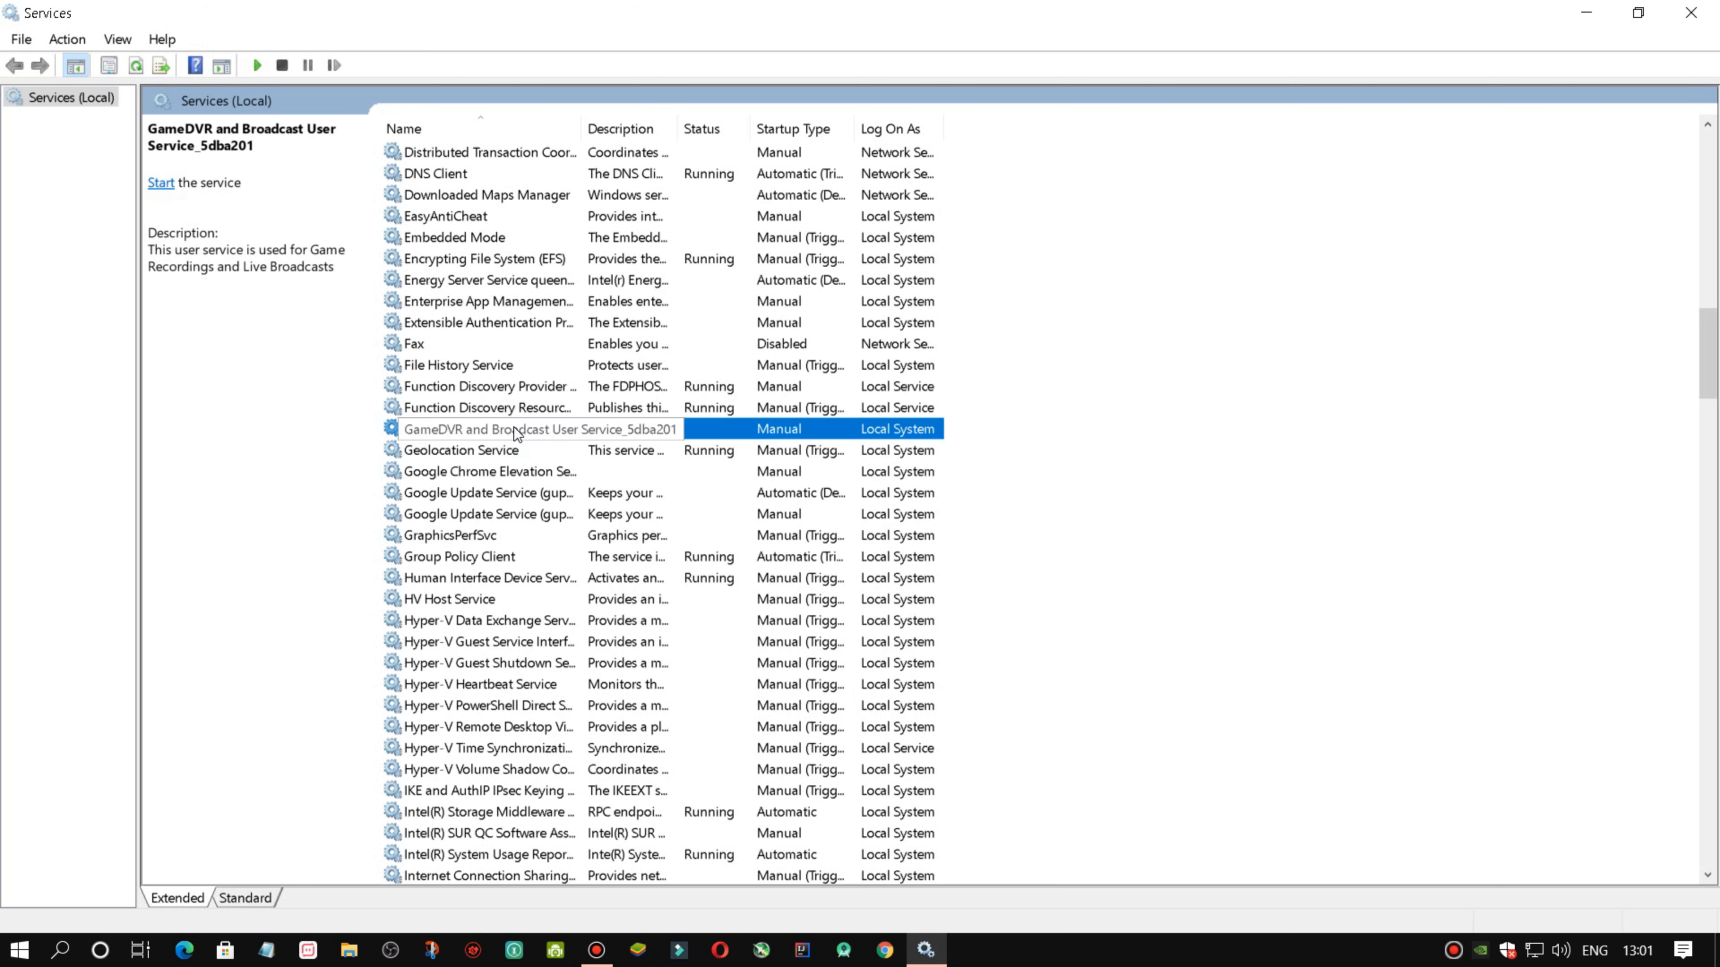
key("p")
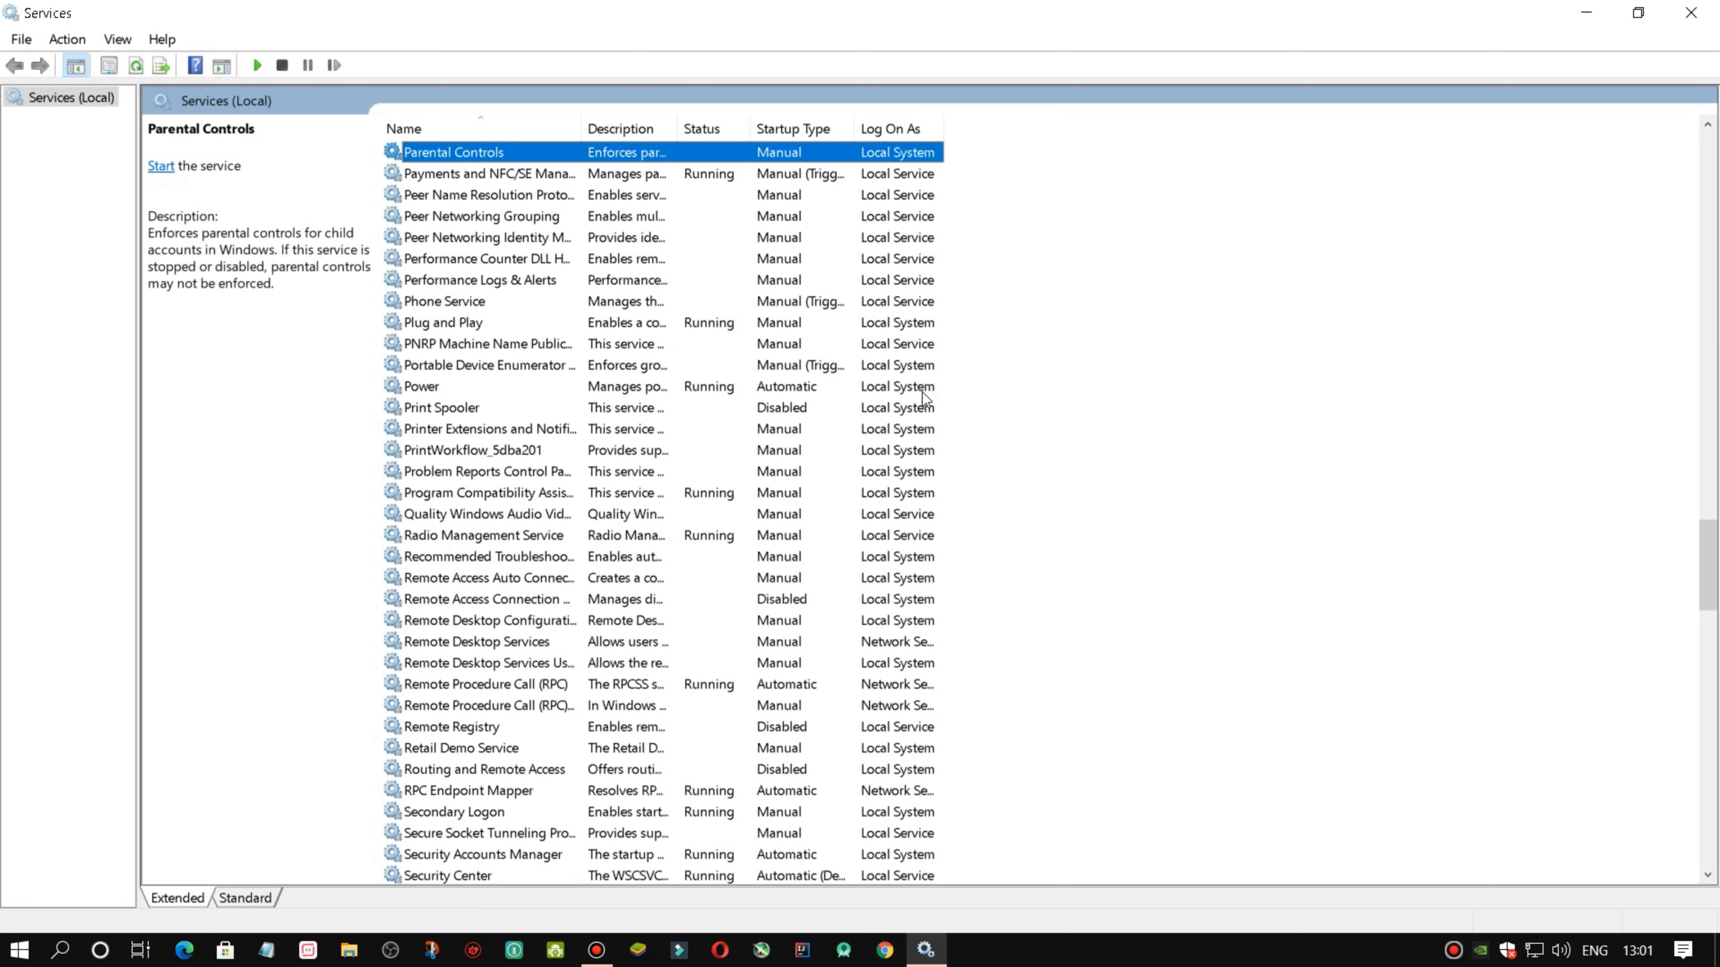
left_click(468, 410)
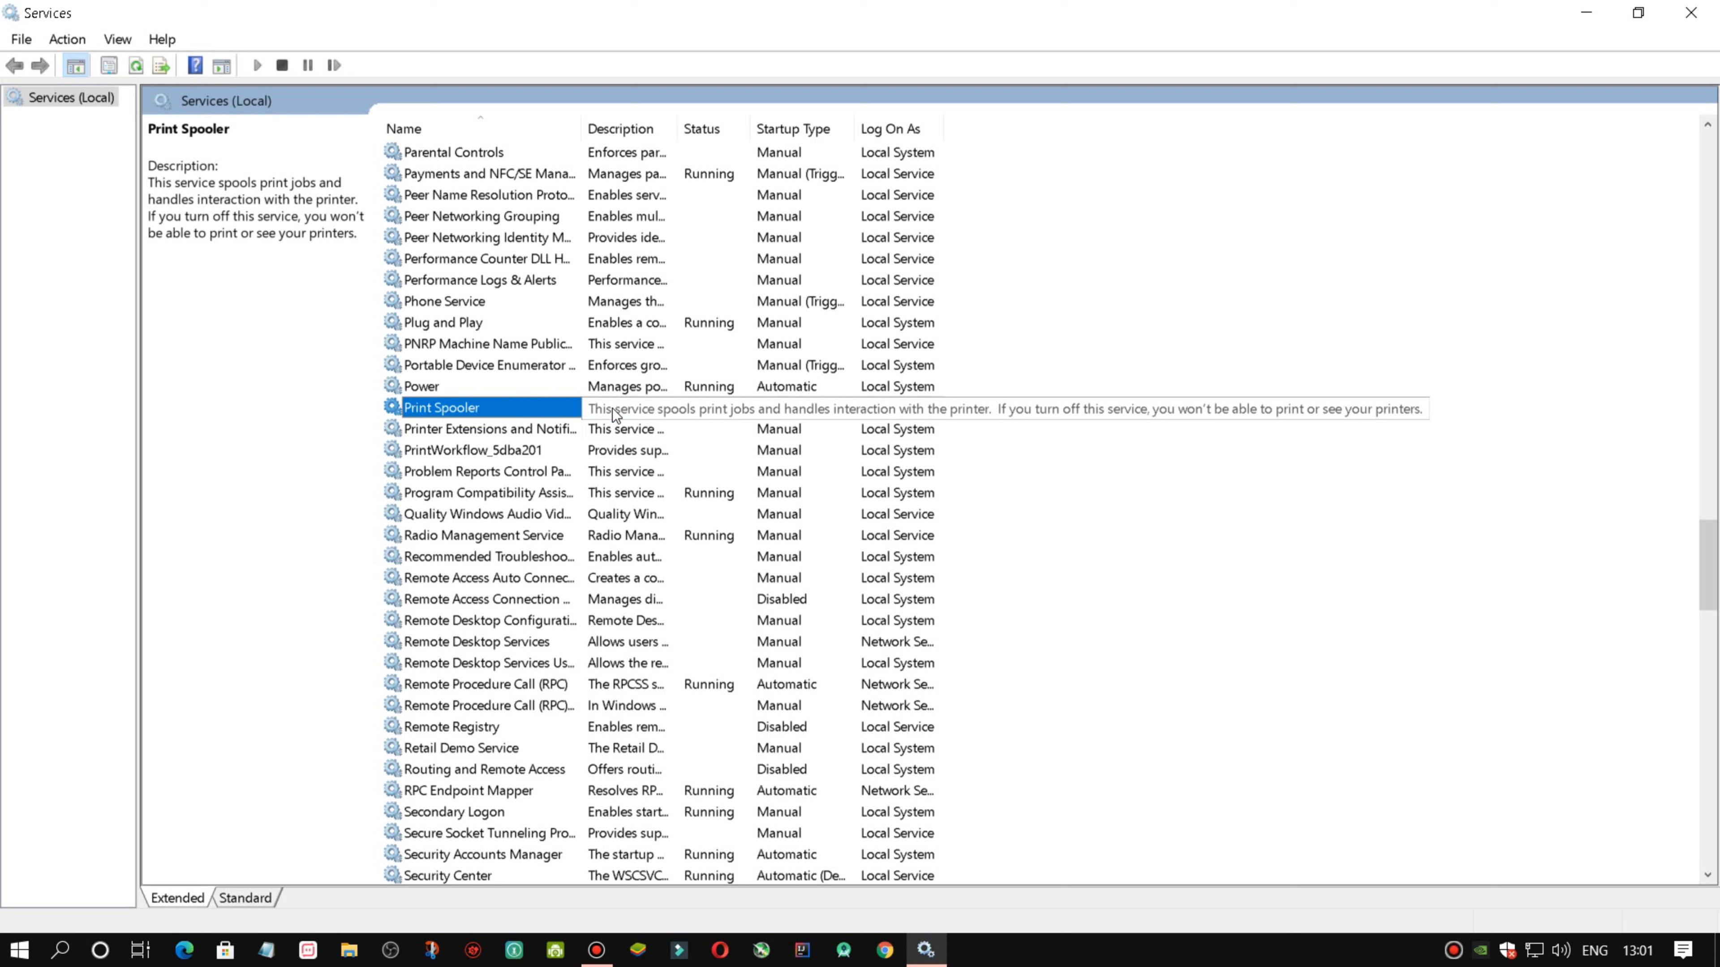
right_click(579, 411)
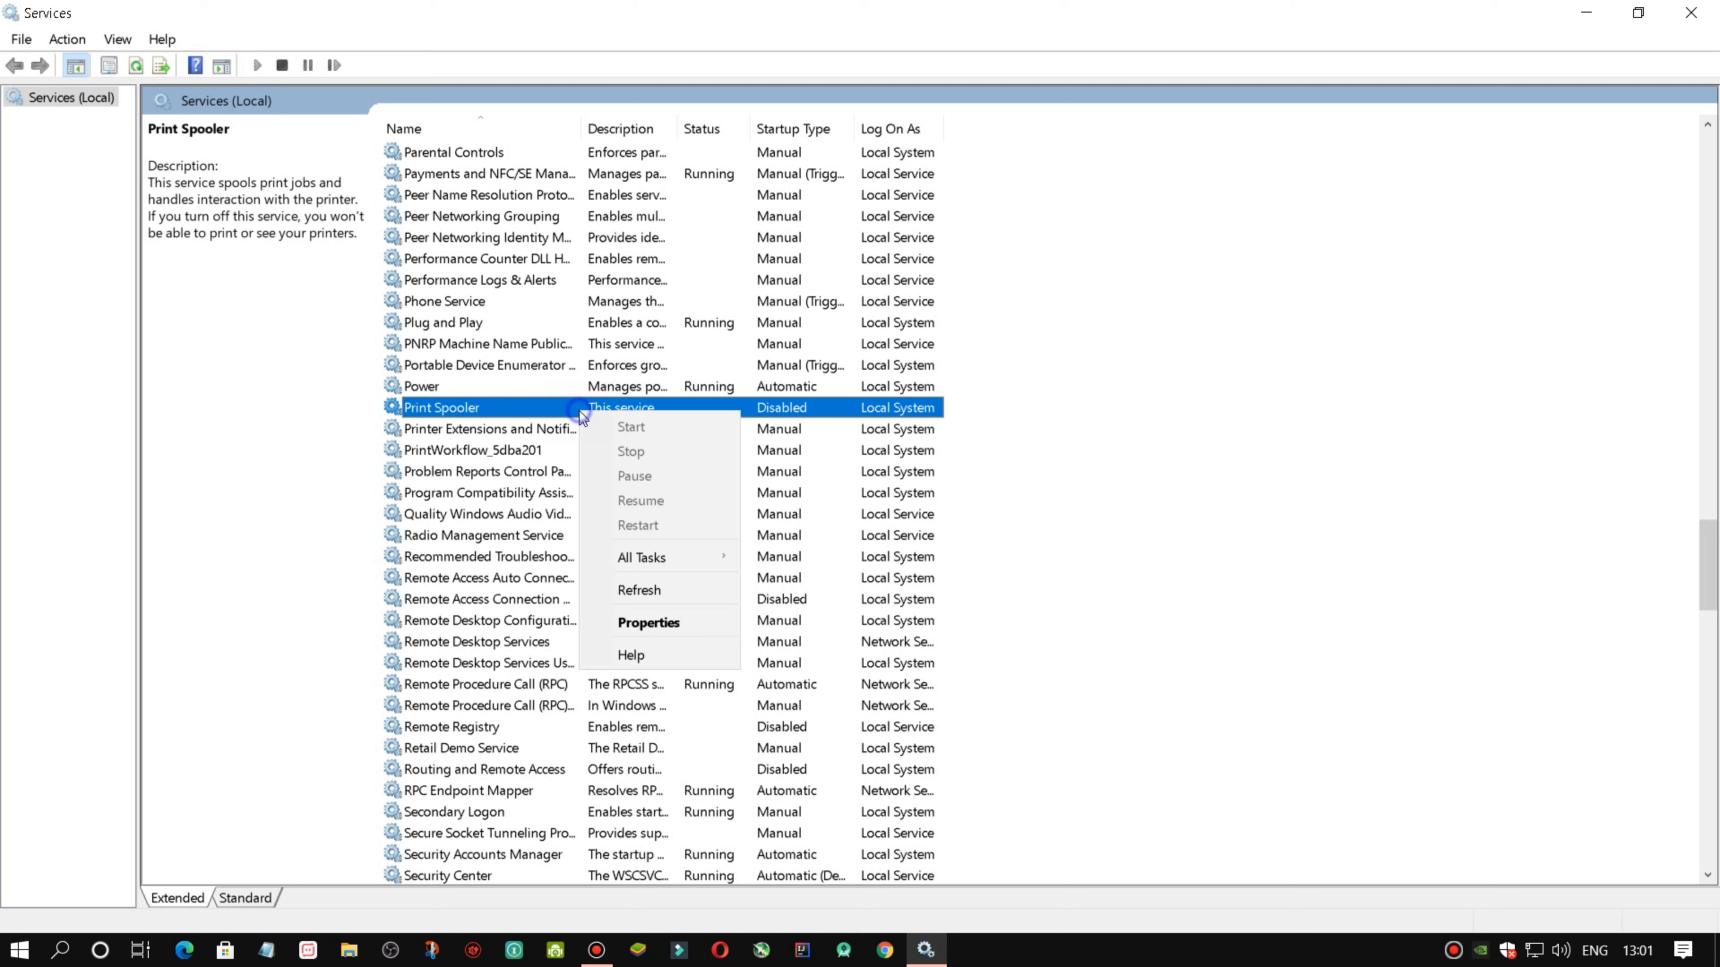
left_click(648, 618)
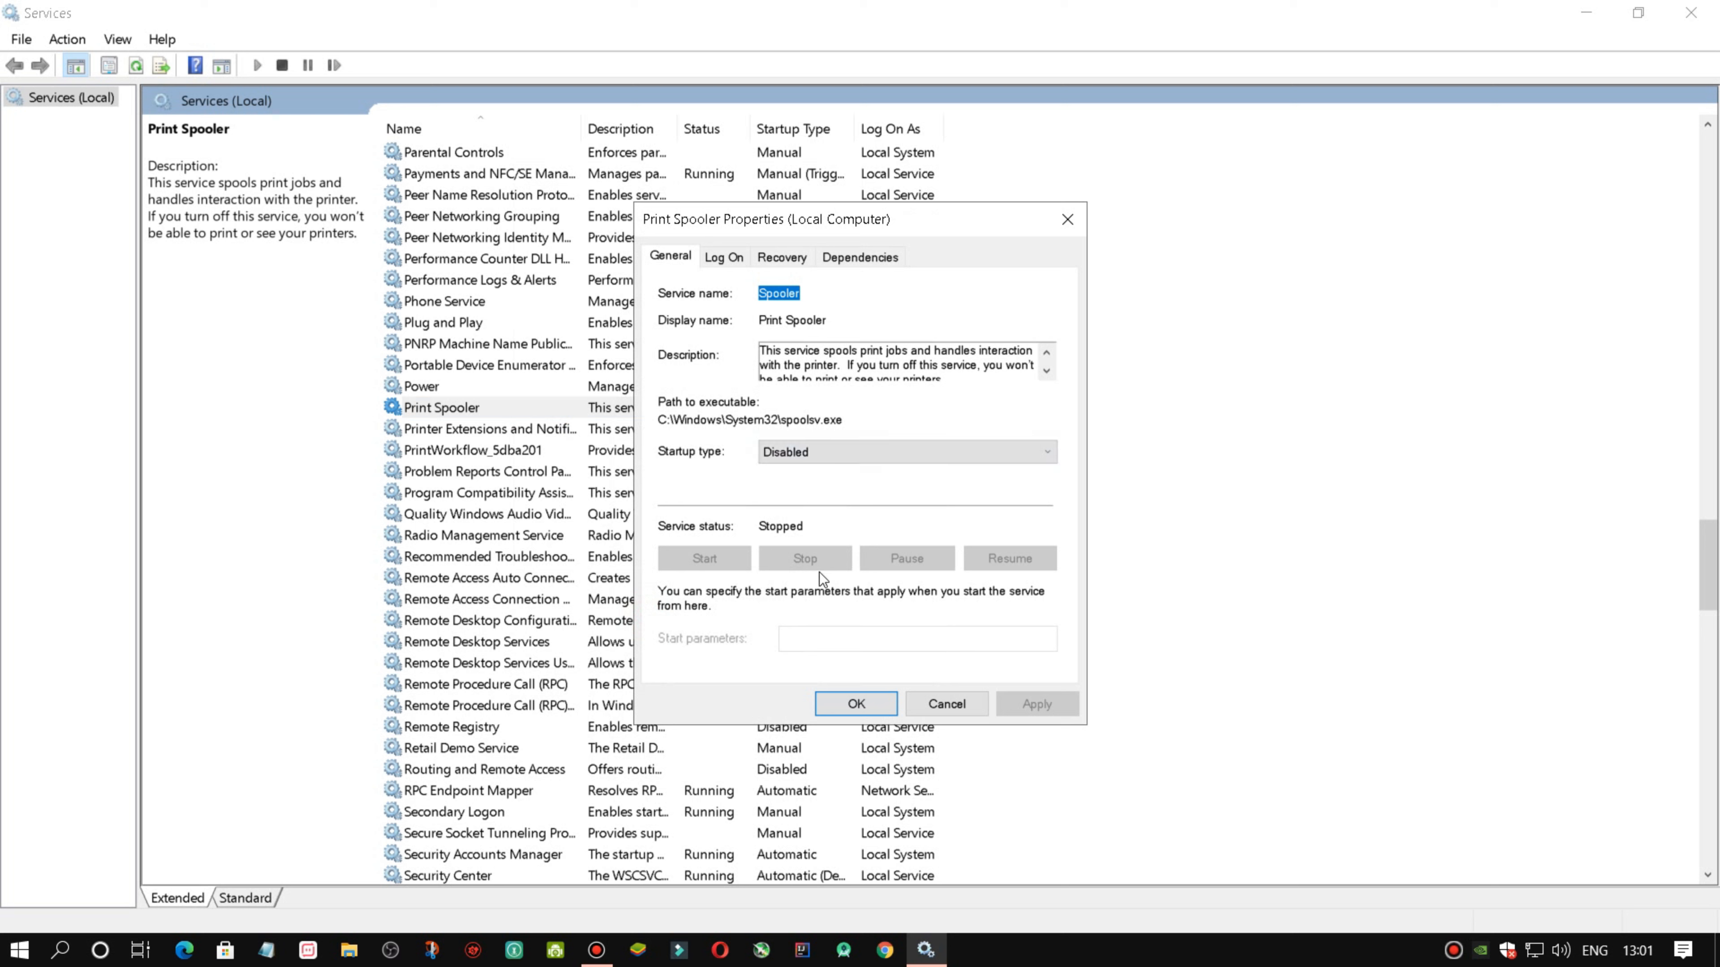
left_click(867, 708)
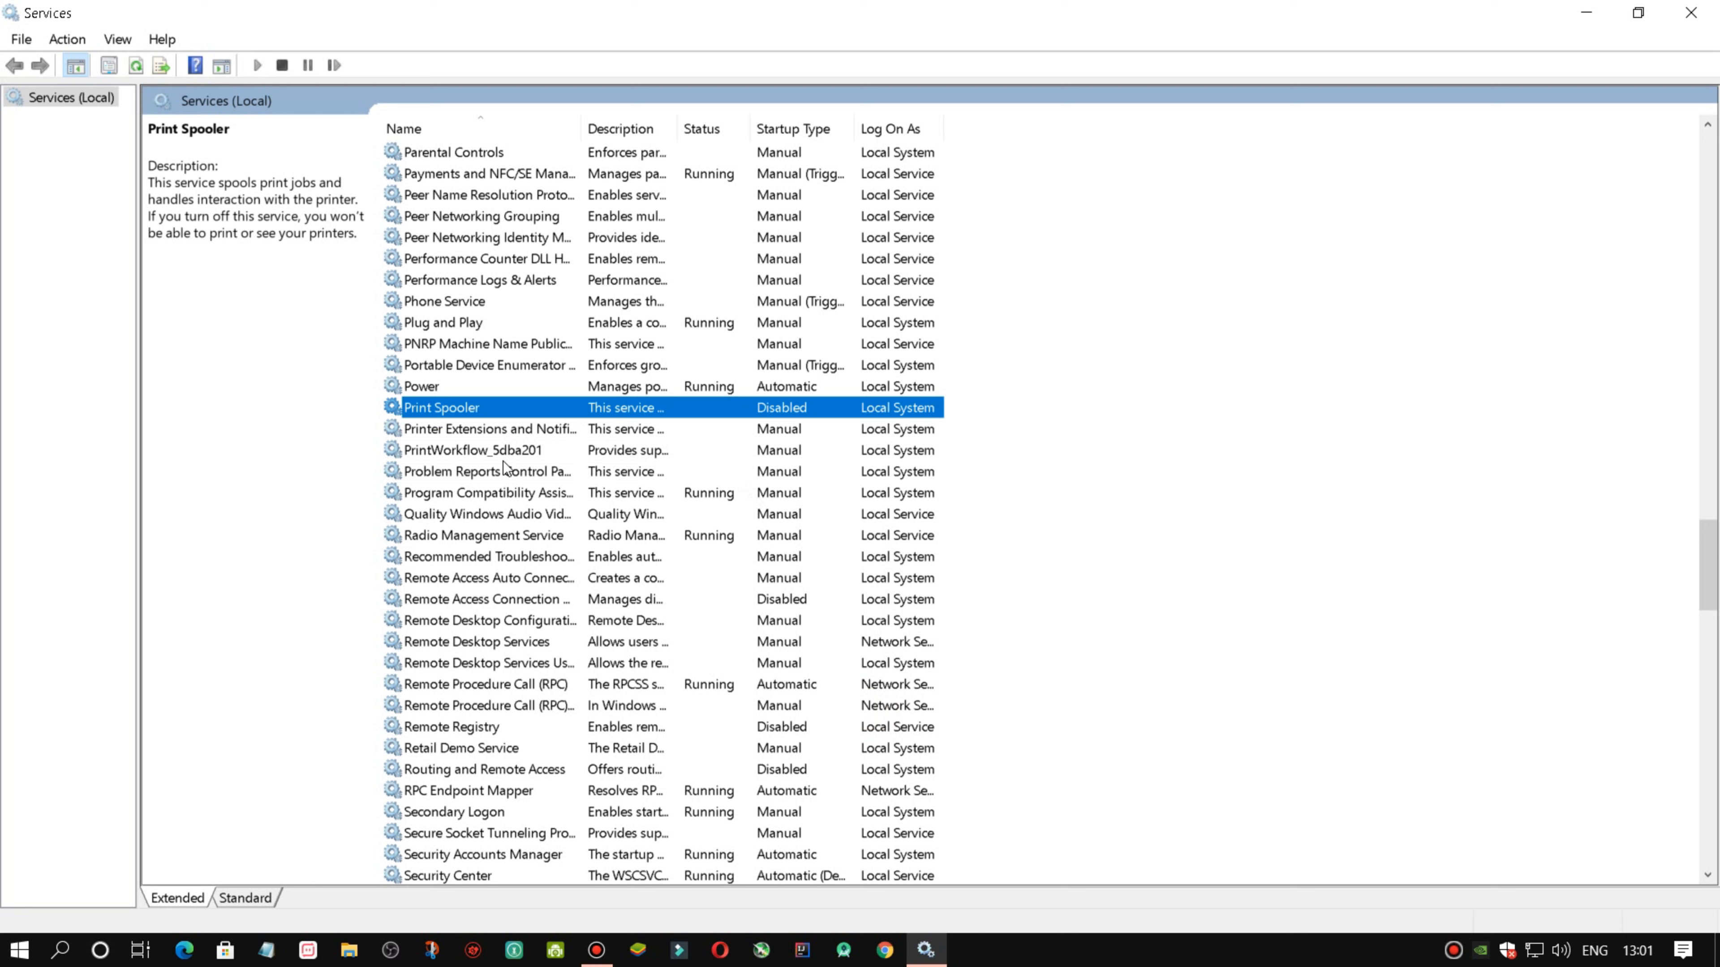
Find the SysMain service, check the startup type in its properties, and accept the dialog.
scroll(502, 466, "down", 6)
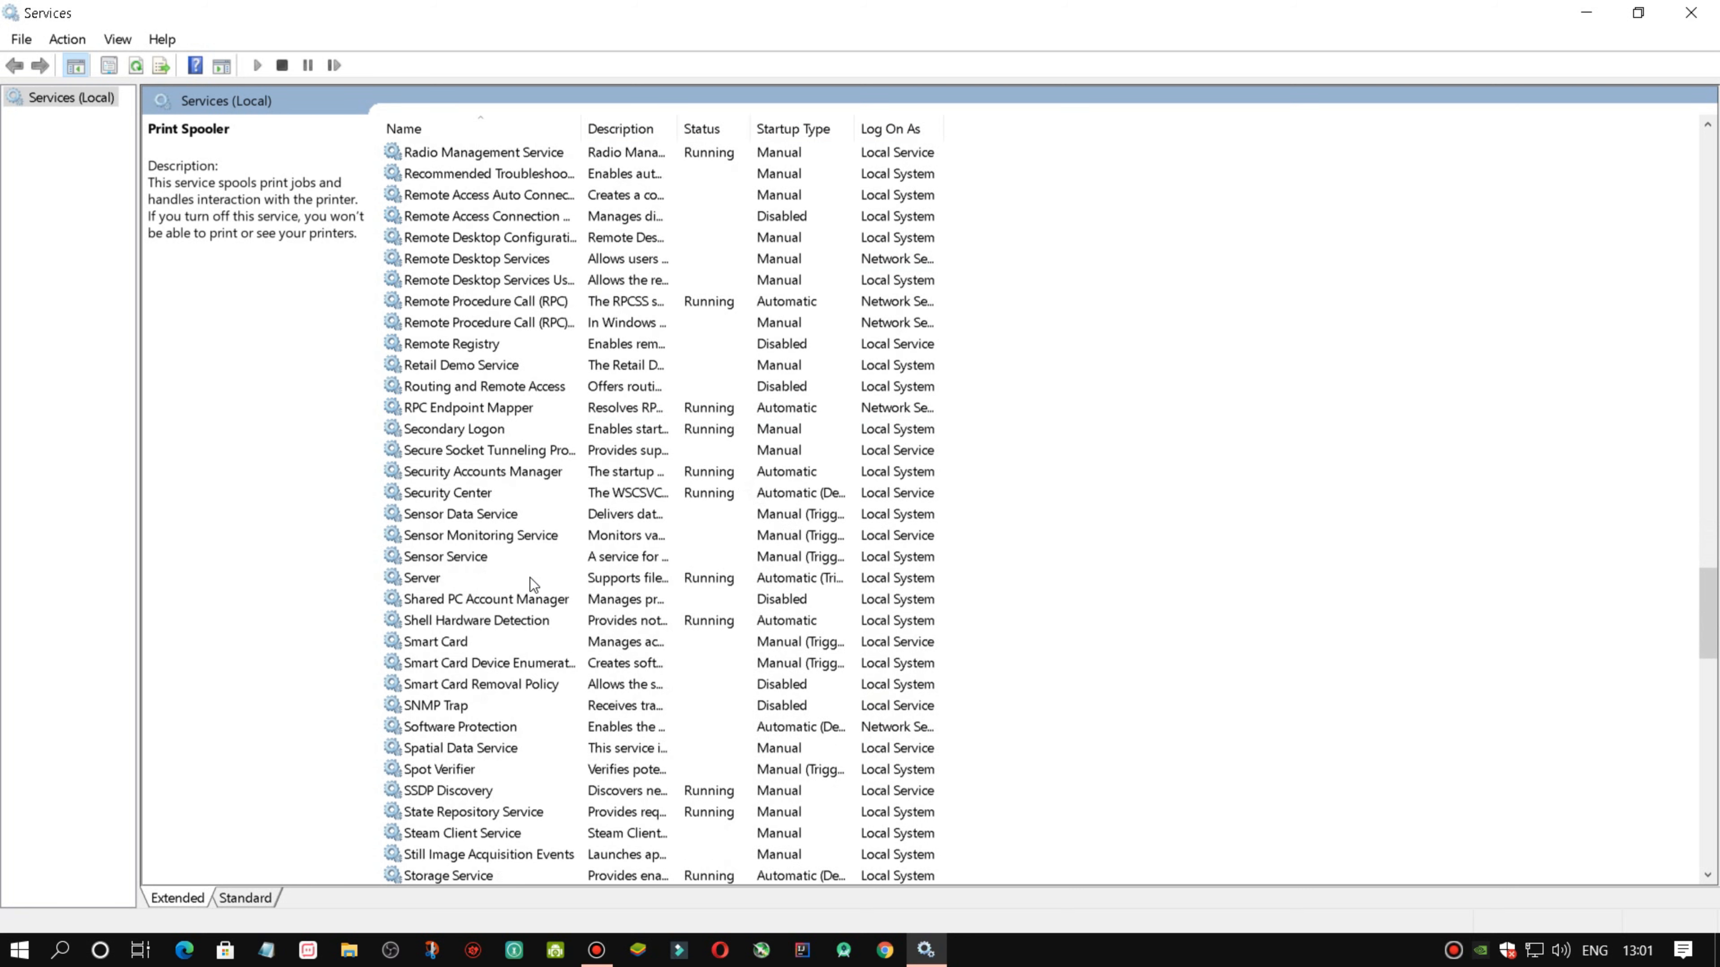
scroll(533, 584, "down", 3)
left_click(468, 748)
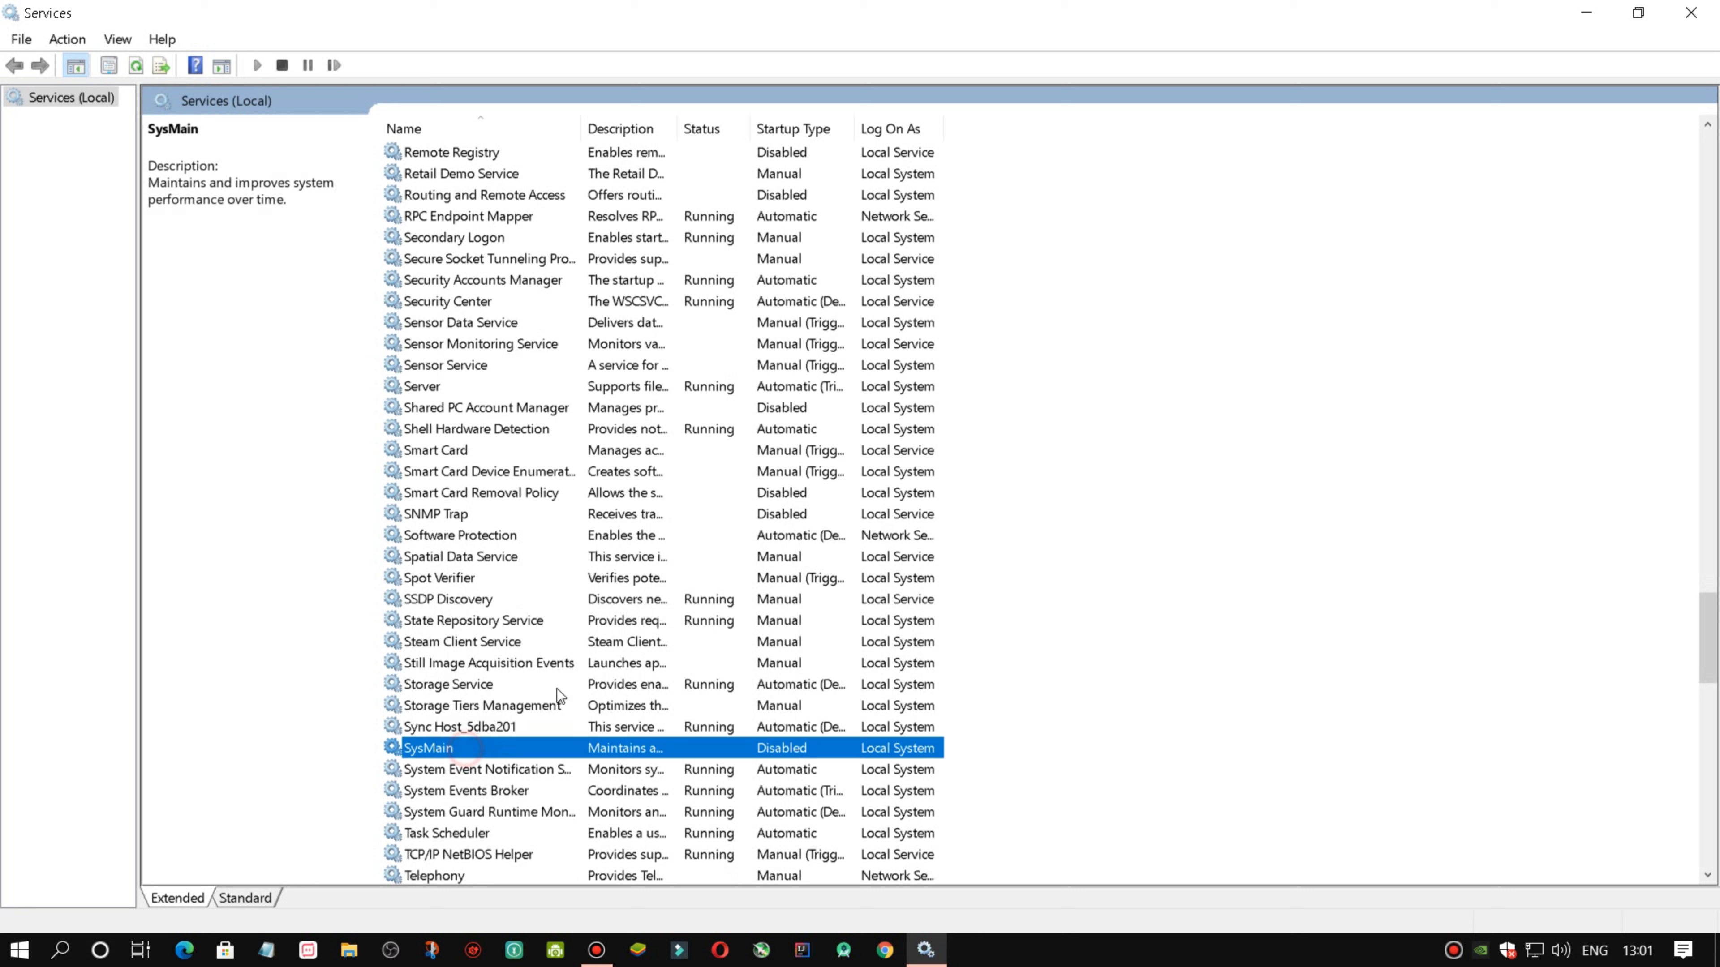
scroll(1000, 421, "down", 2)
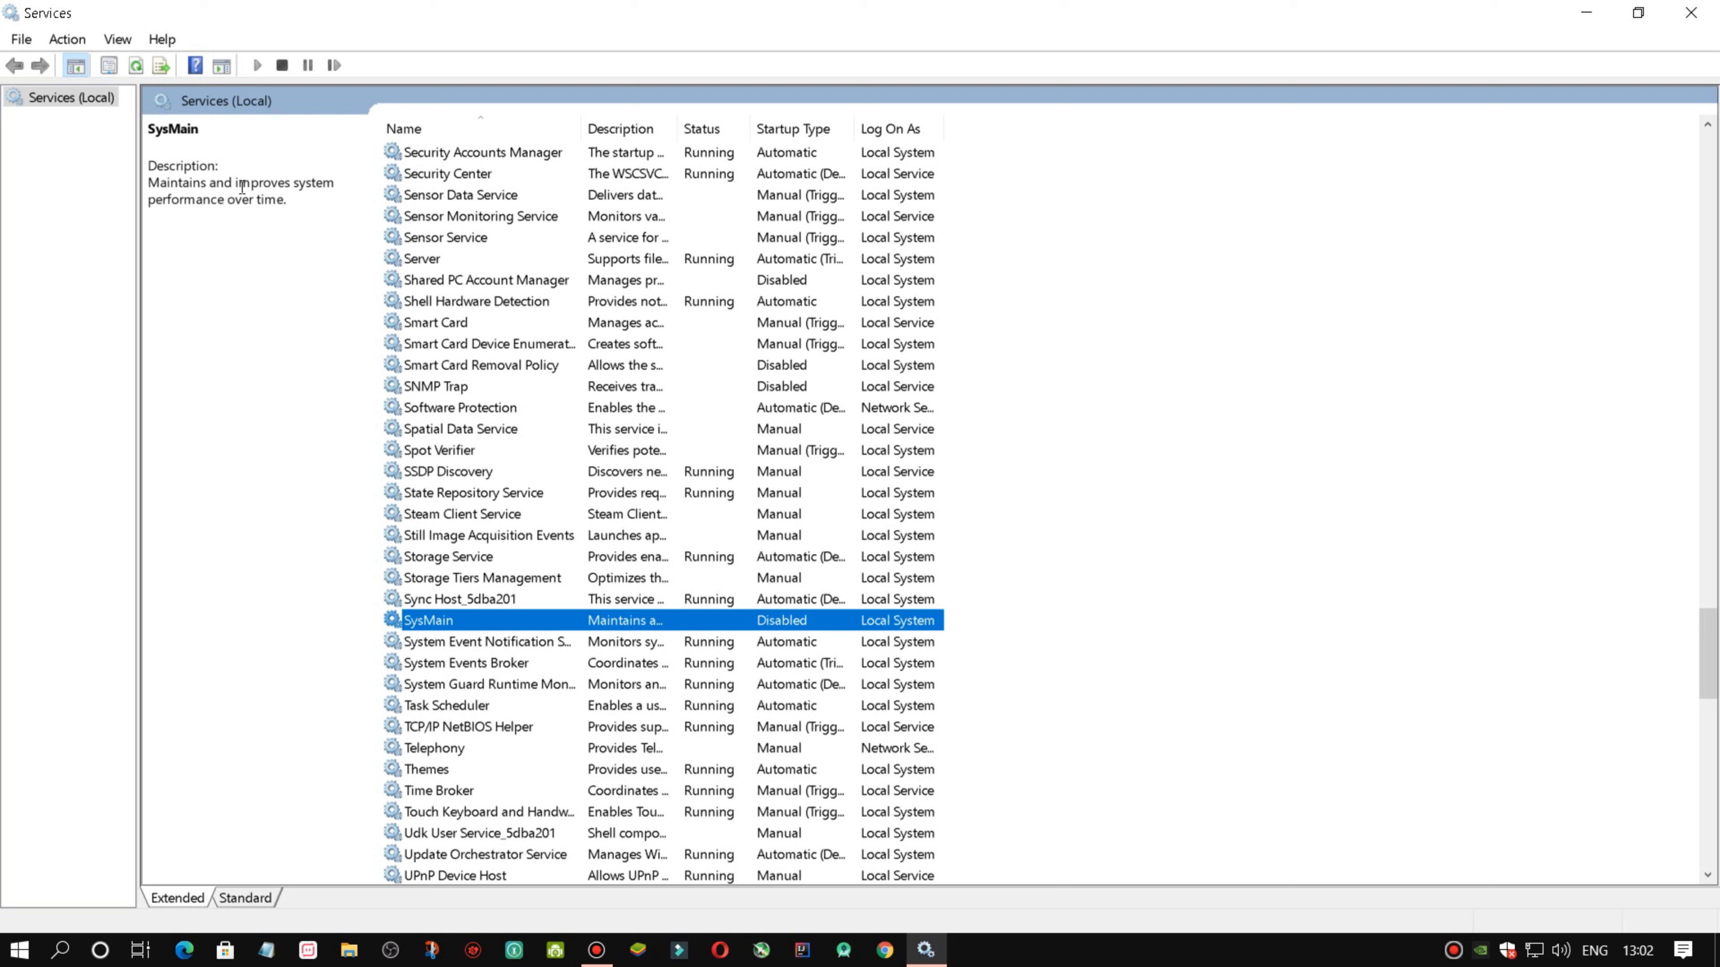
right_click(492, 624)
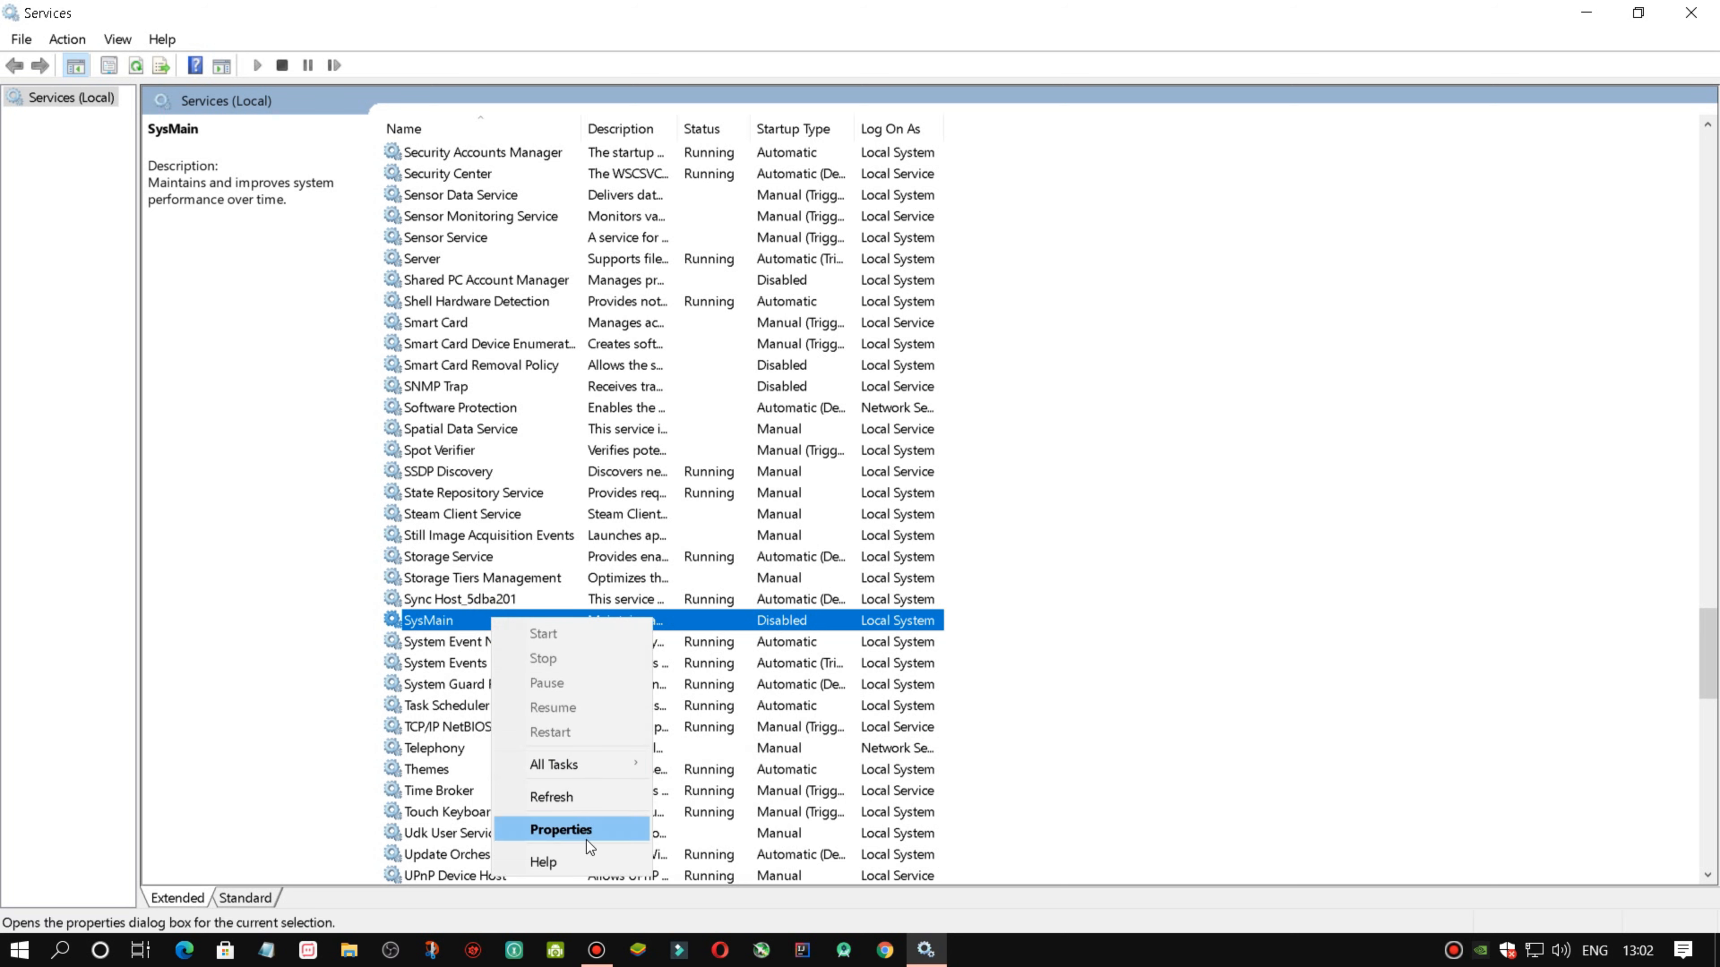
left_click(588, 827)
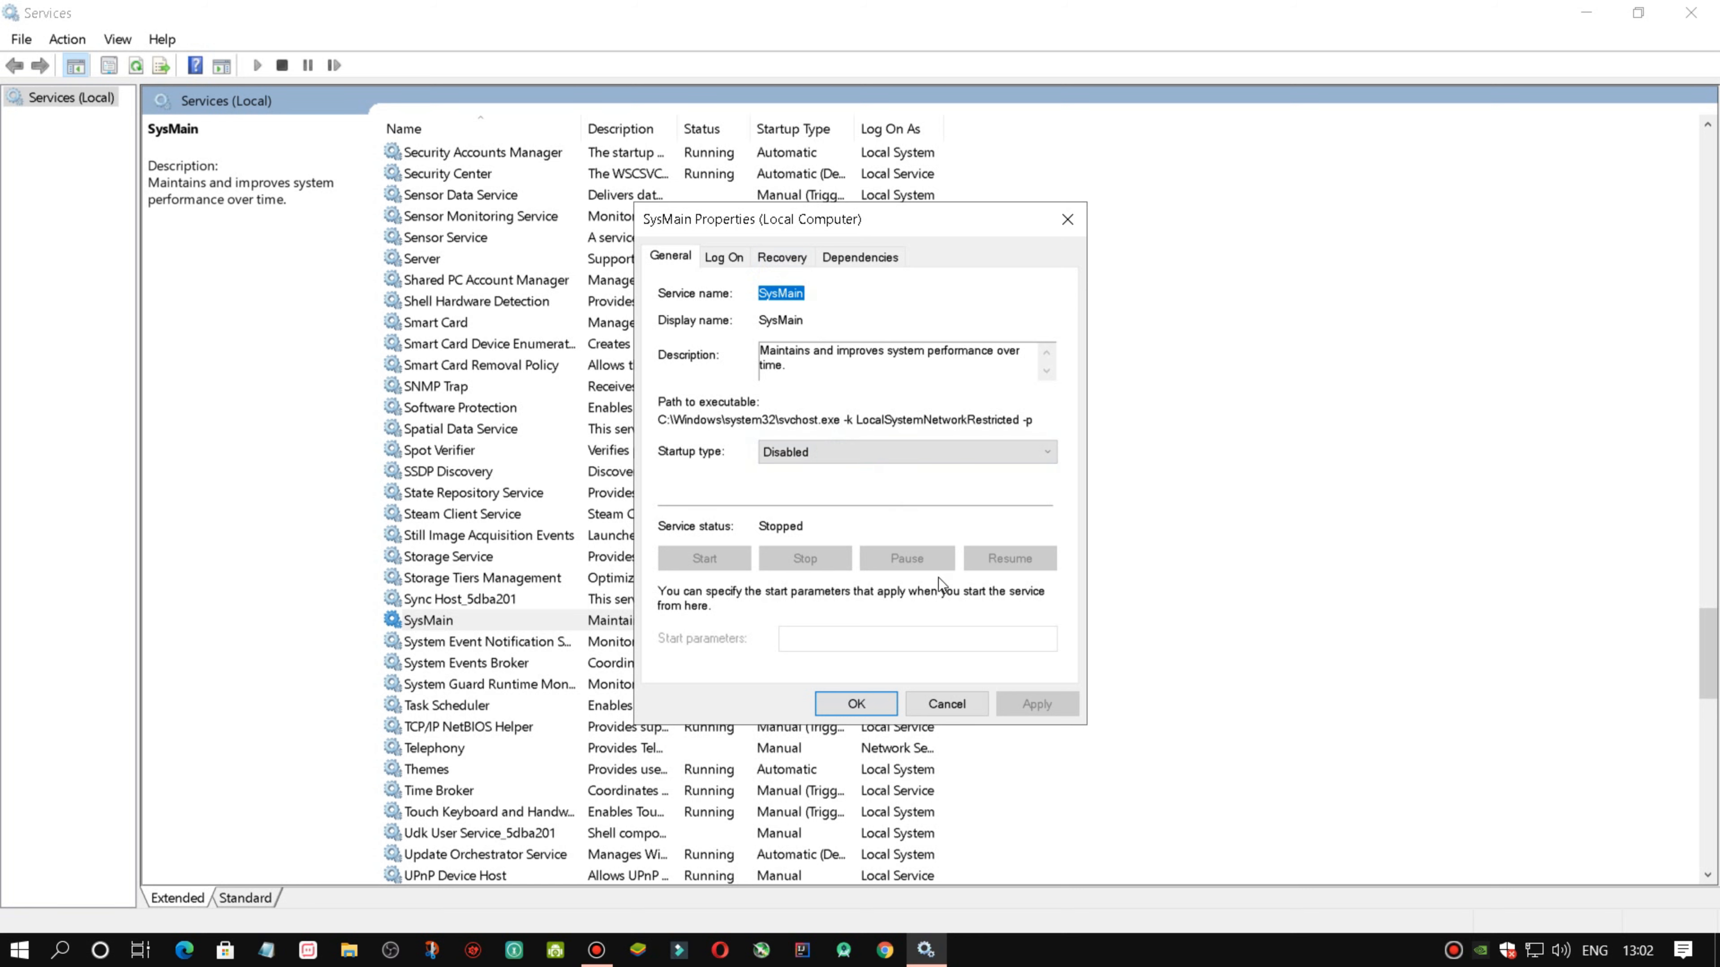
left_click(867, 707)
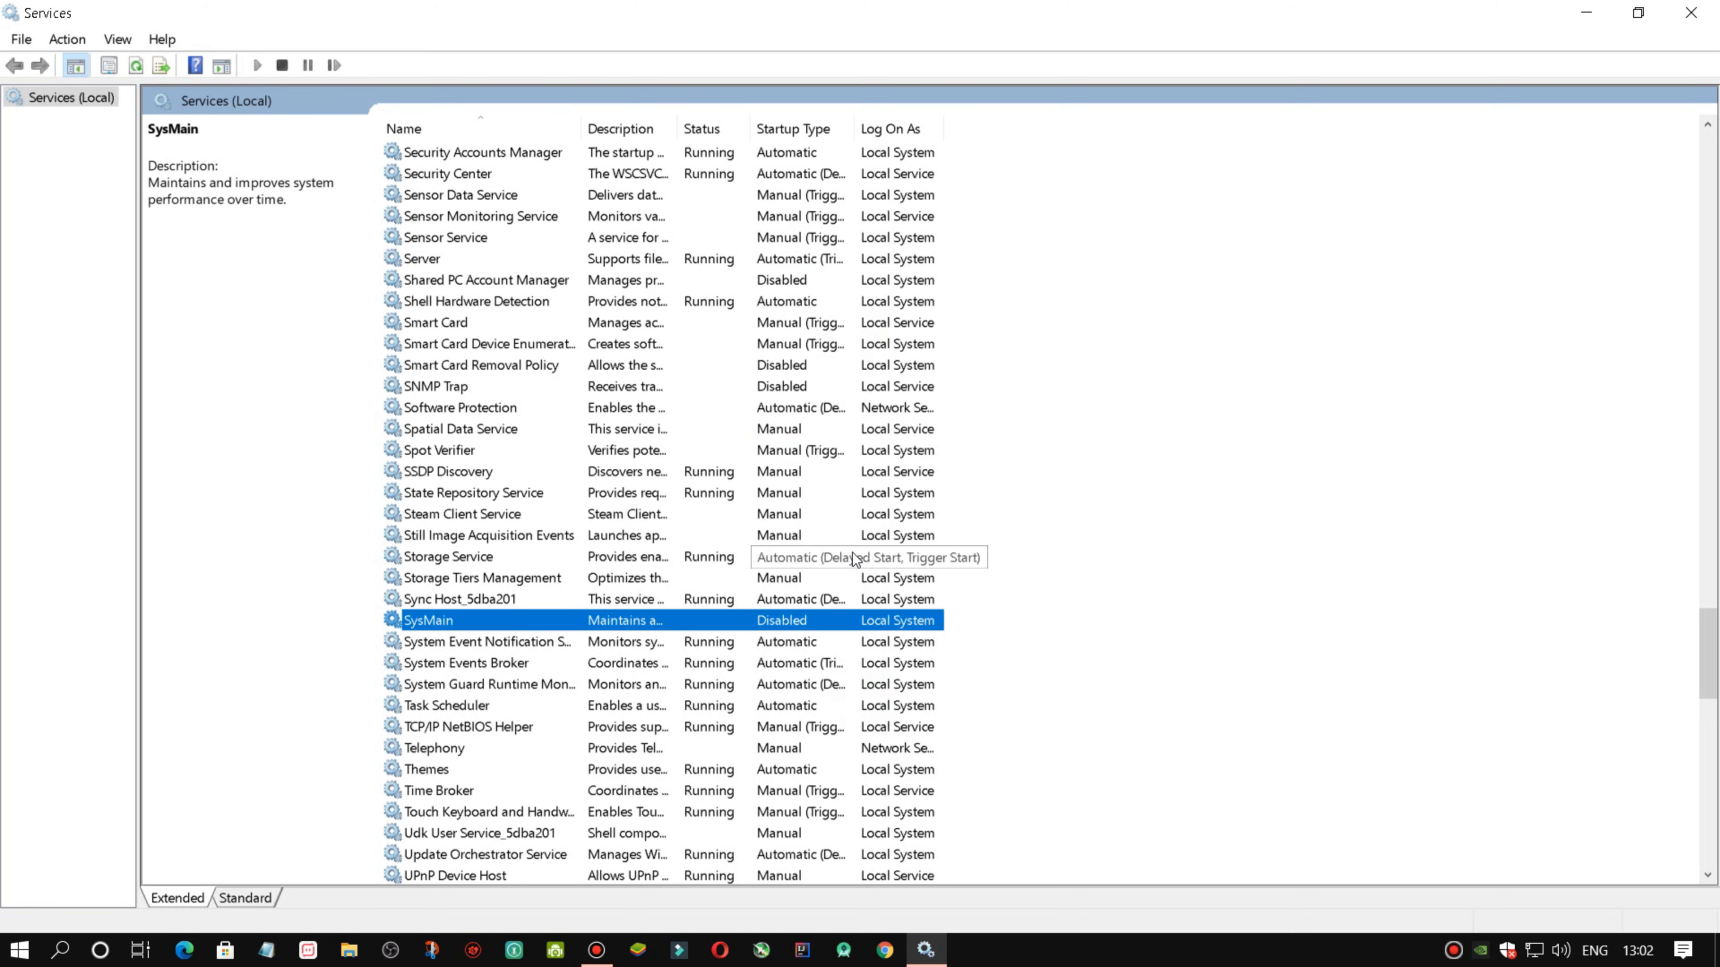
Read the descriptions of the Windows Update and Windows Search services.
scroll(865, 608, "down", 12)
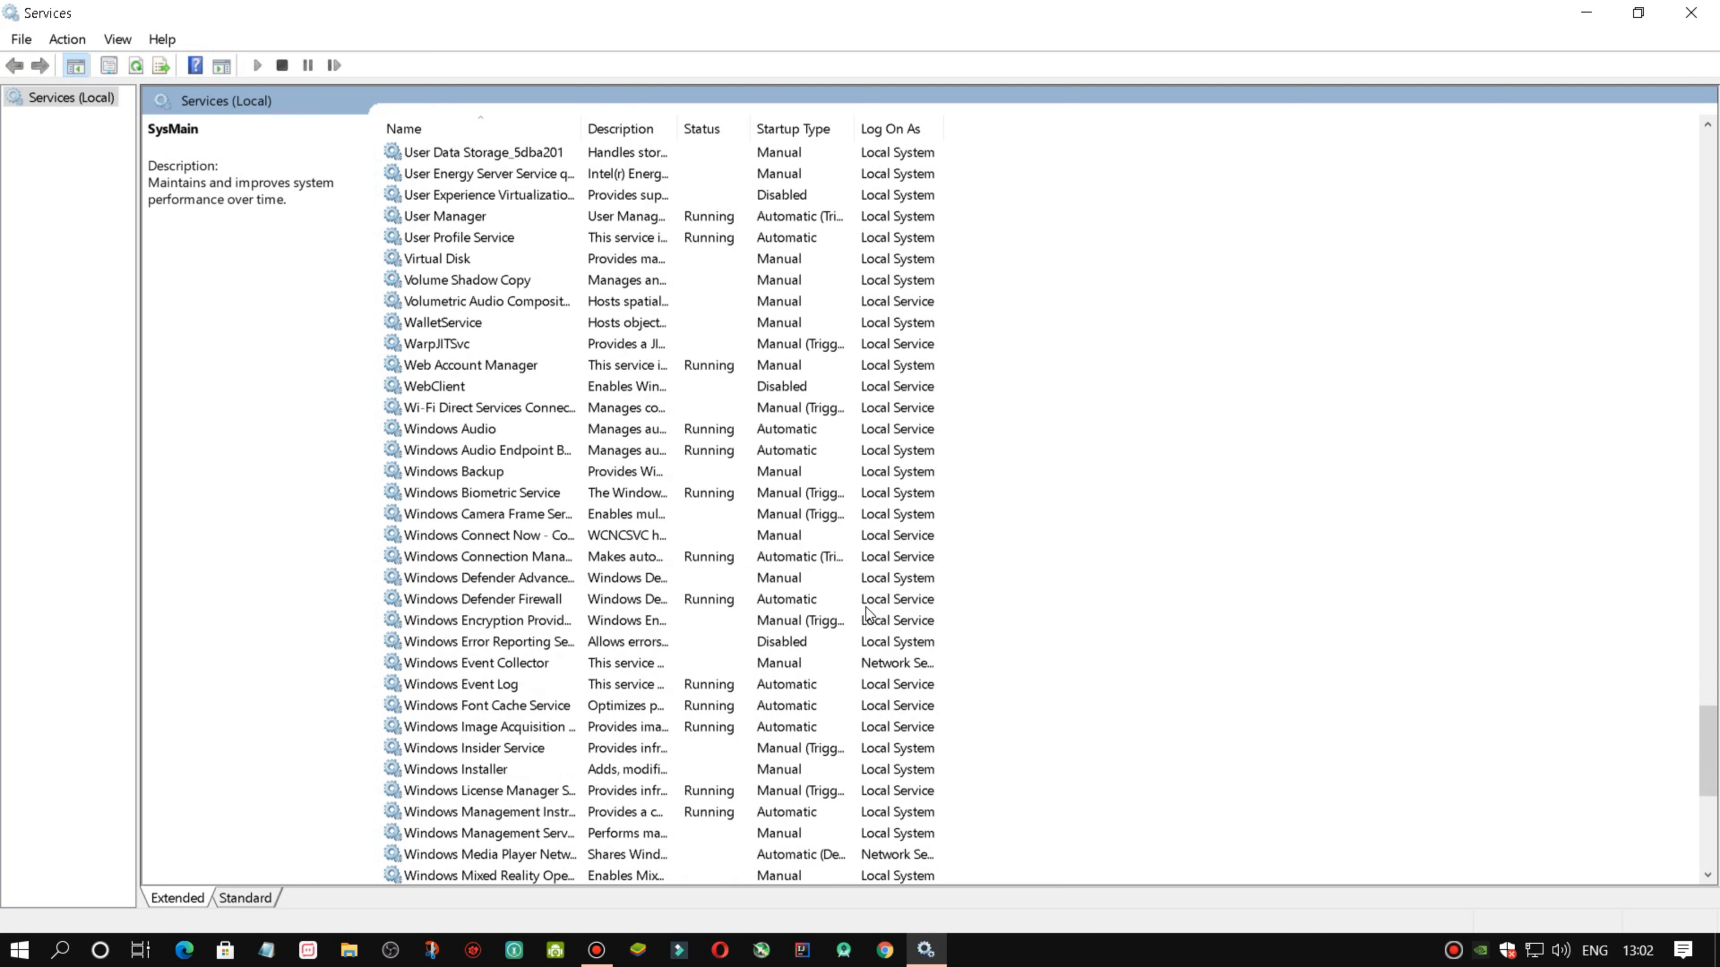
scroll(868, 613, "down", 7)
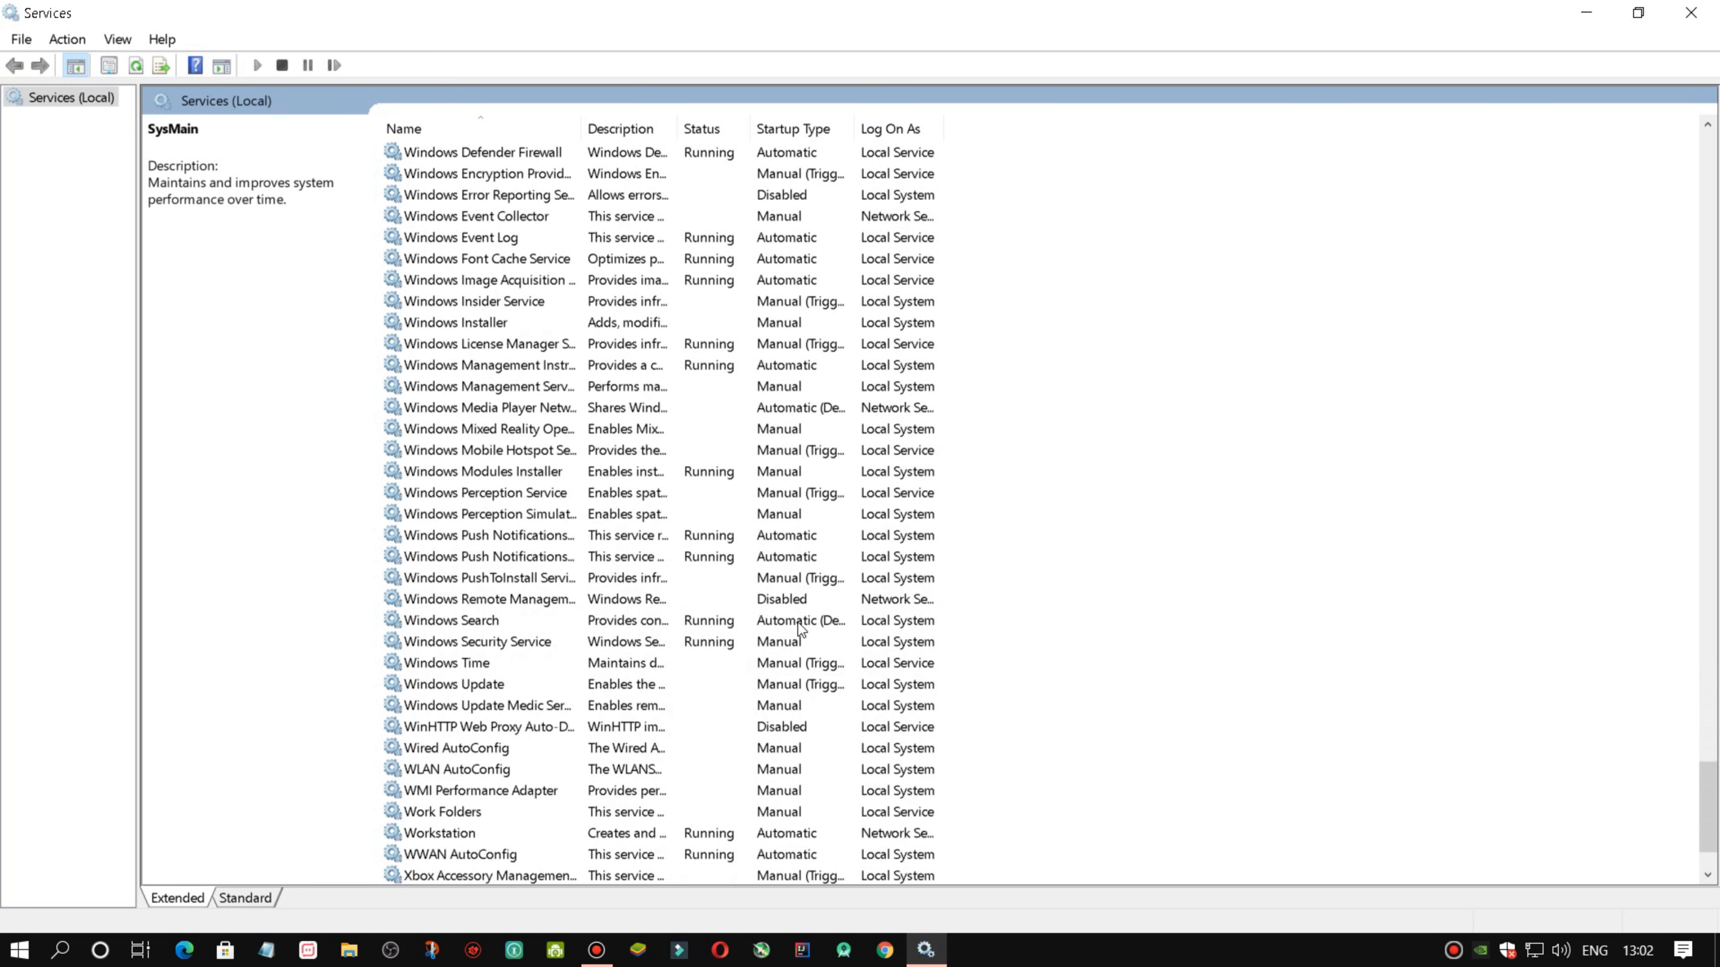
left_click(549, 687)
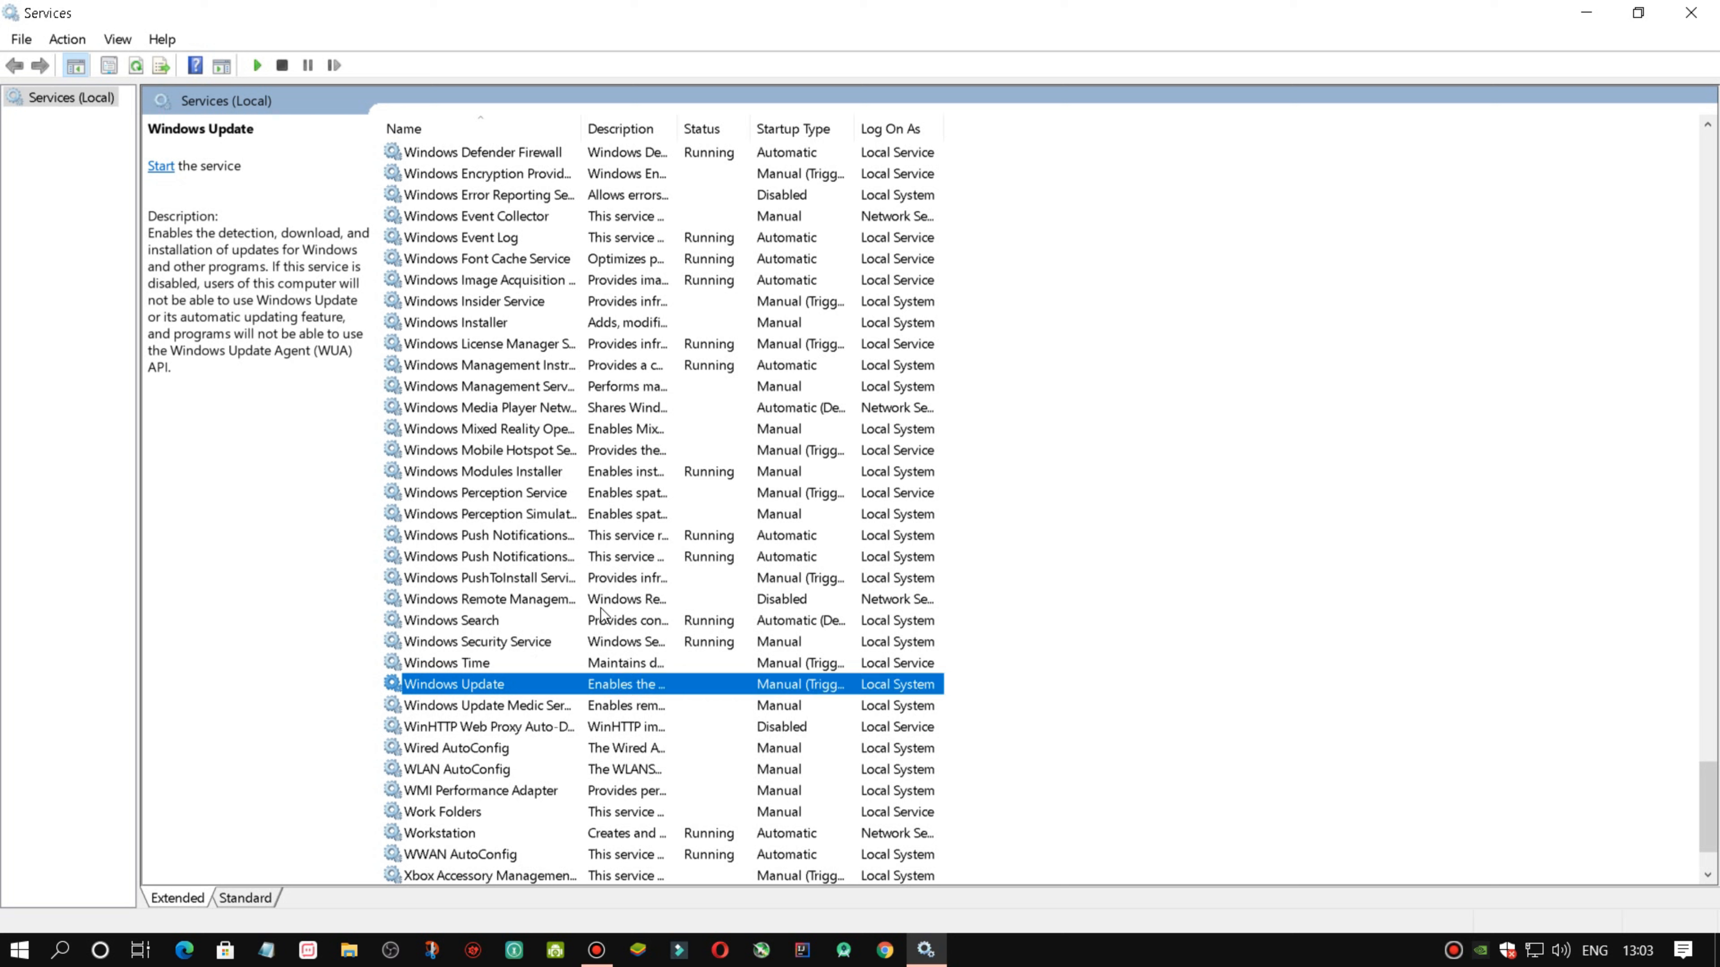
left_click(572, 620)
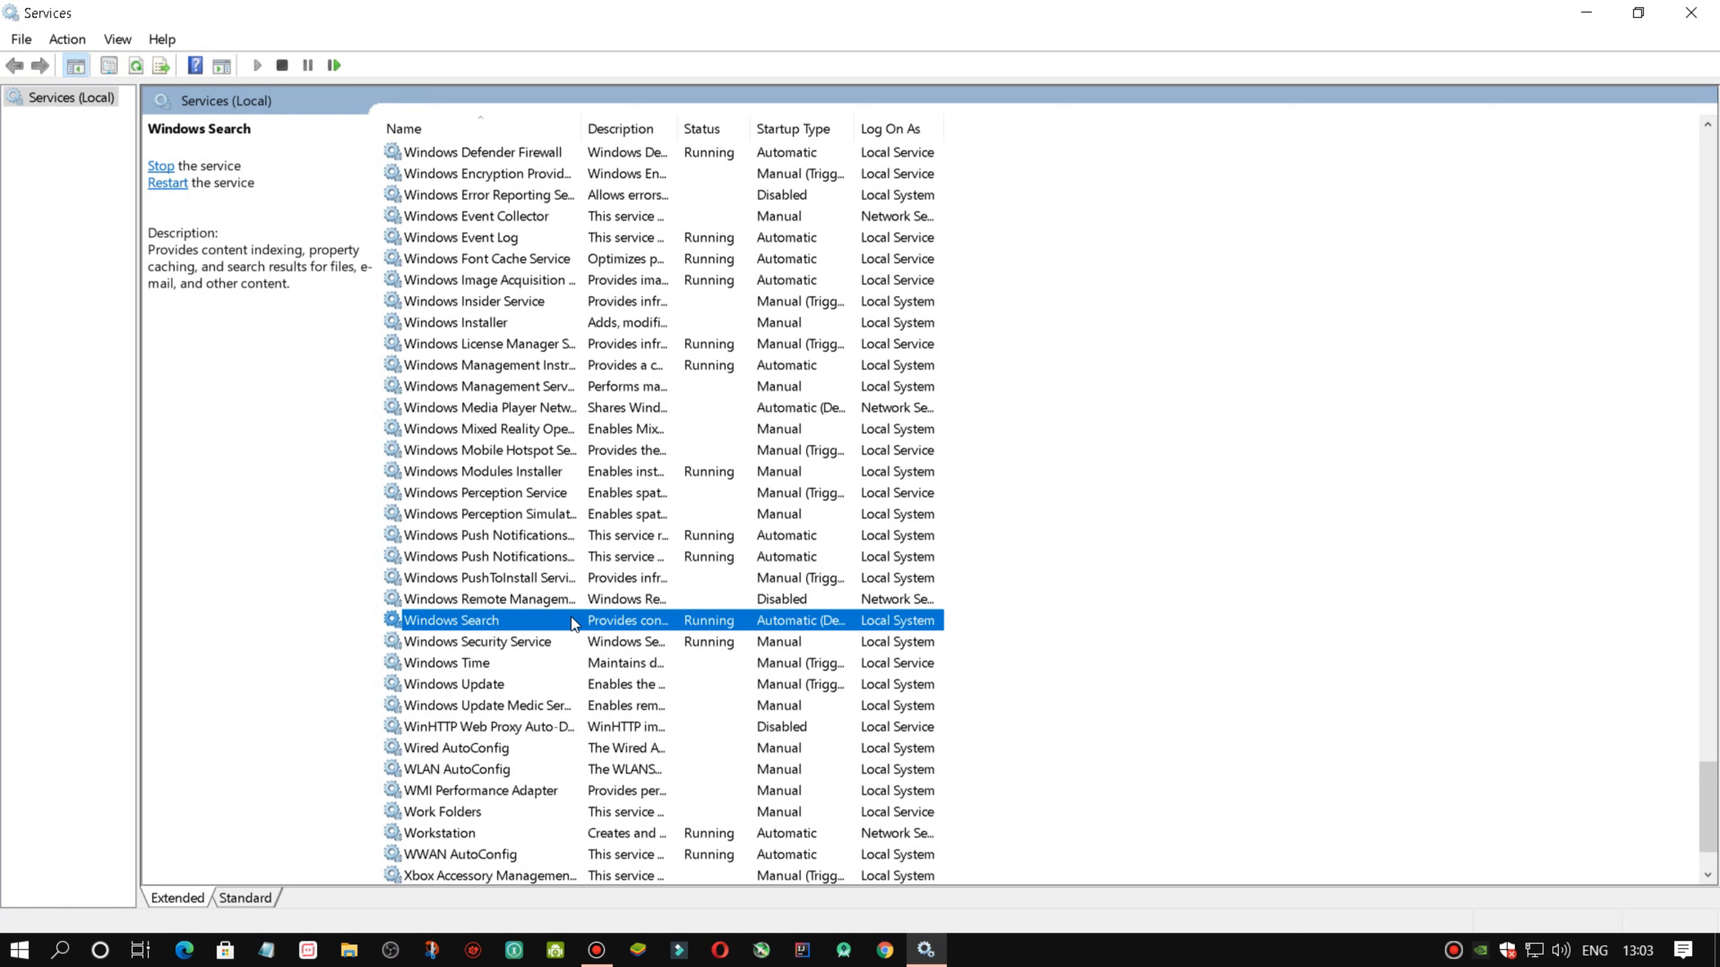
left_click(61, 950)
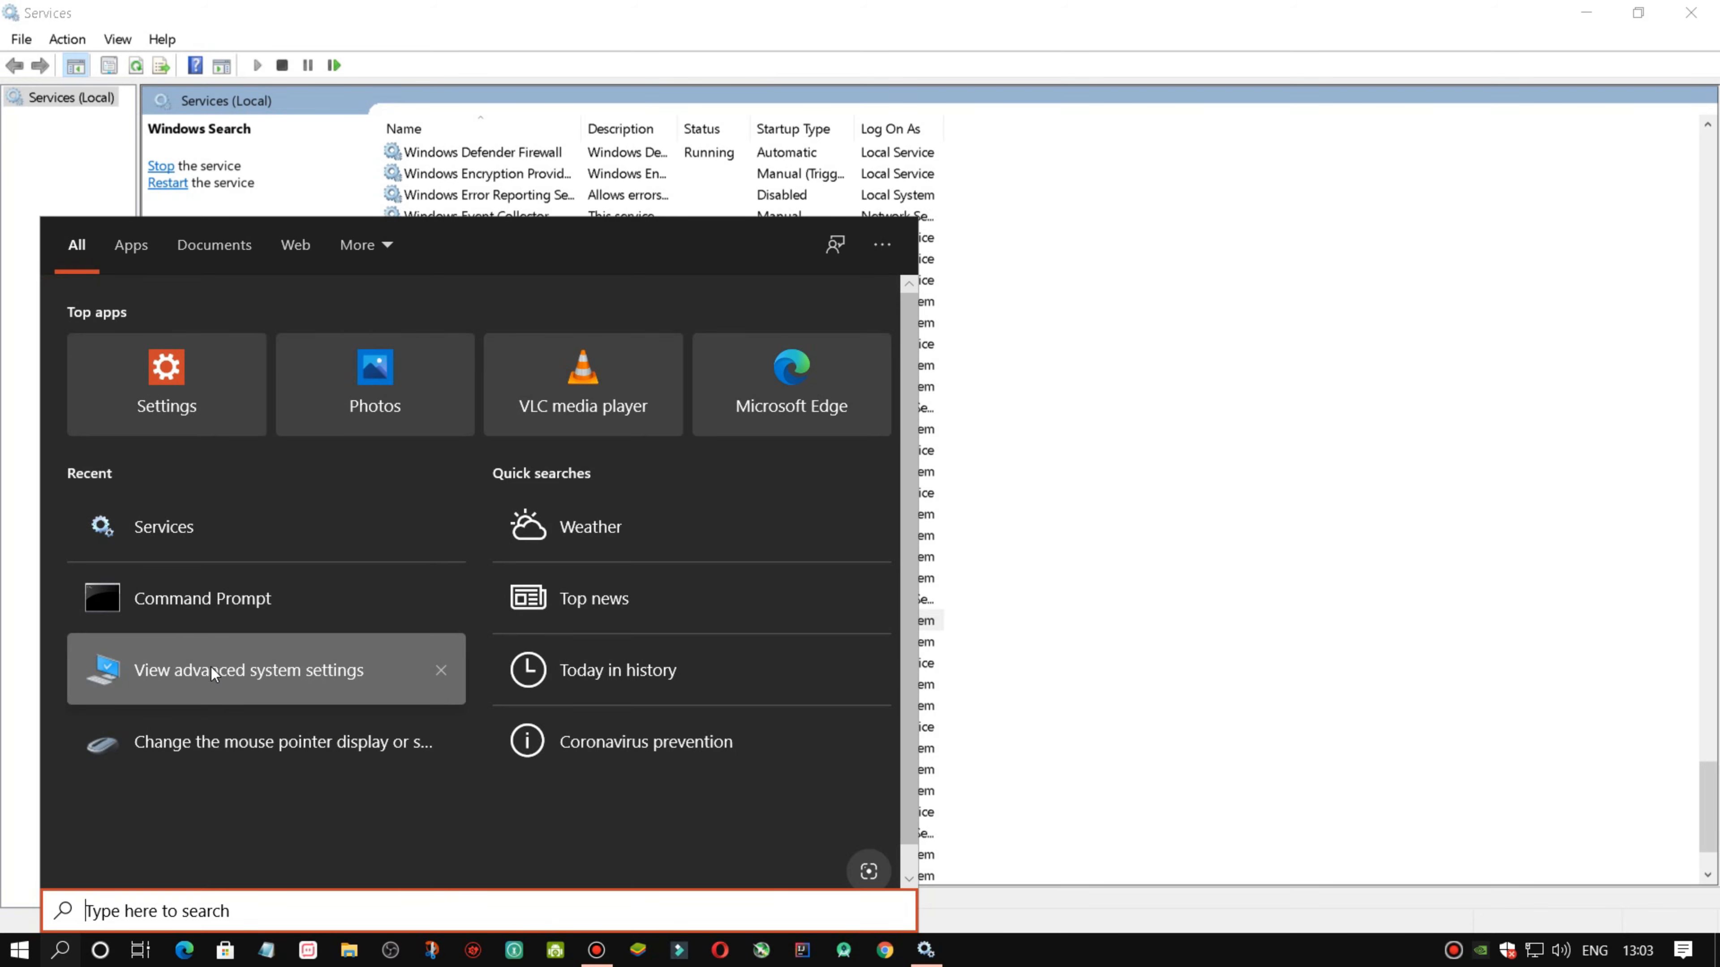
left_click(14, 948)
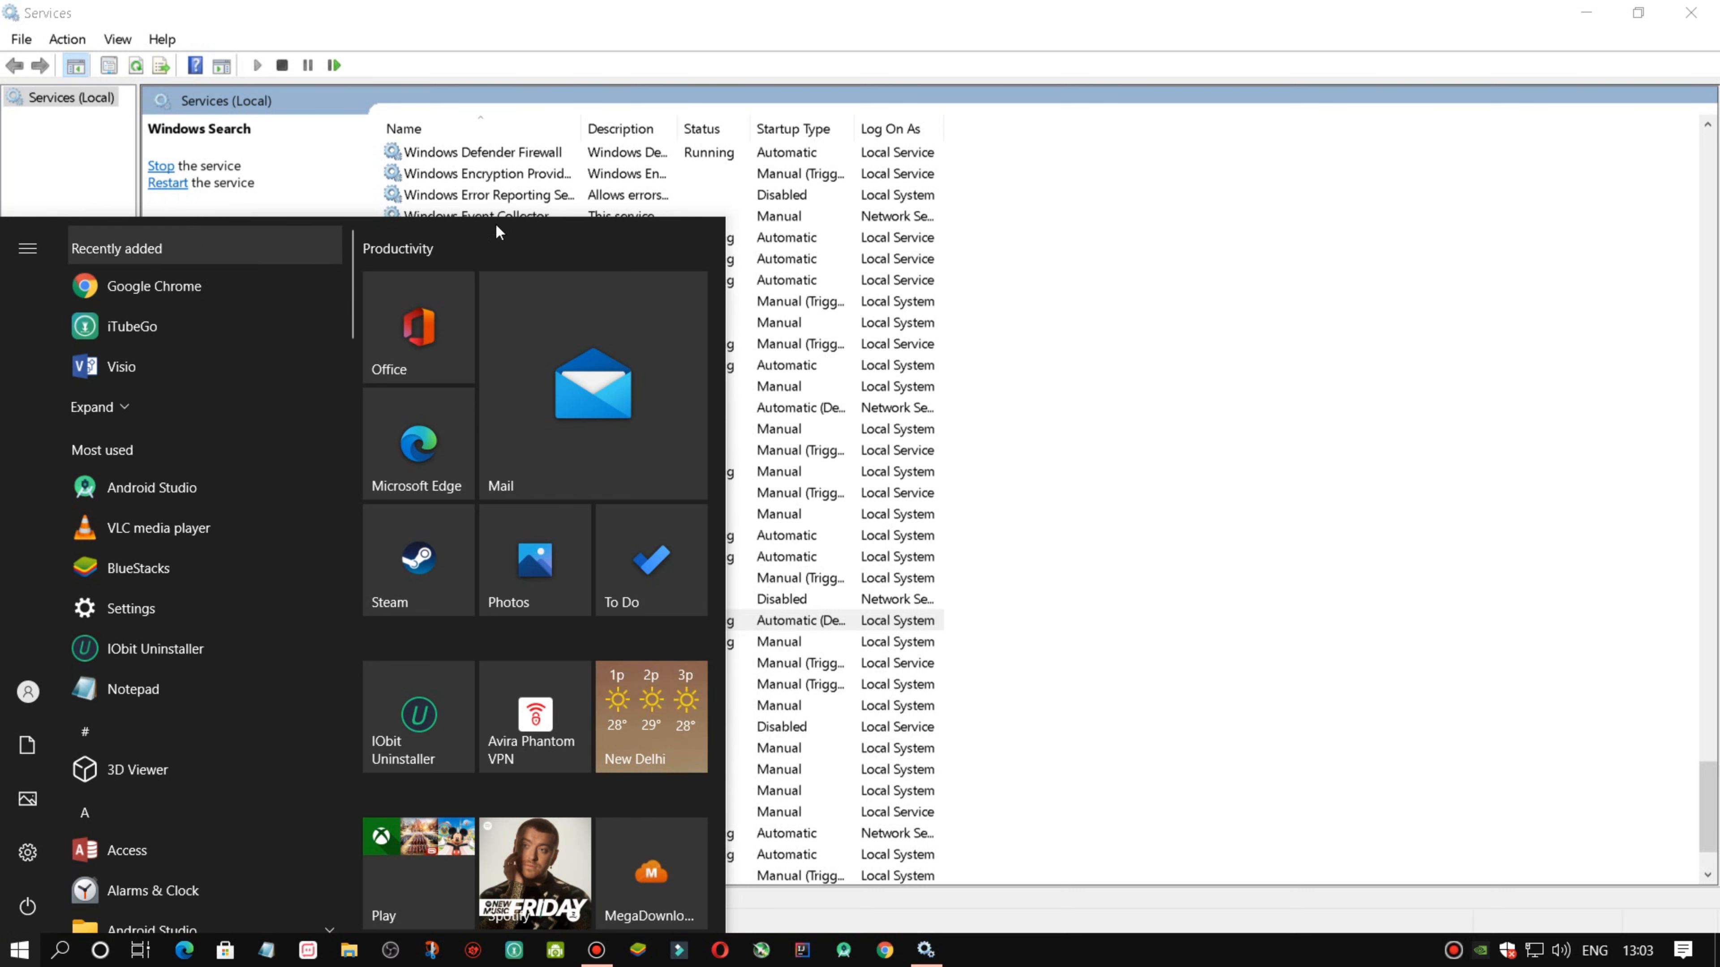
left_click(893, 20)
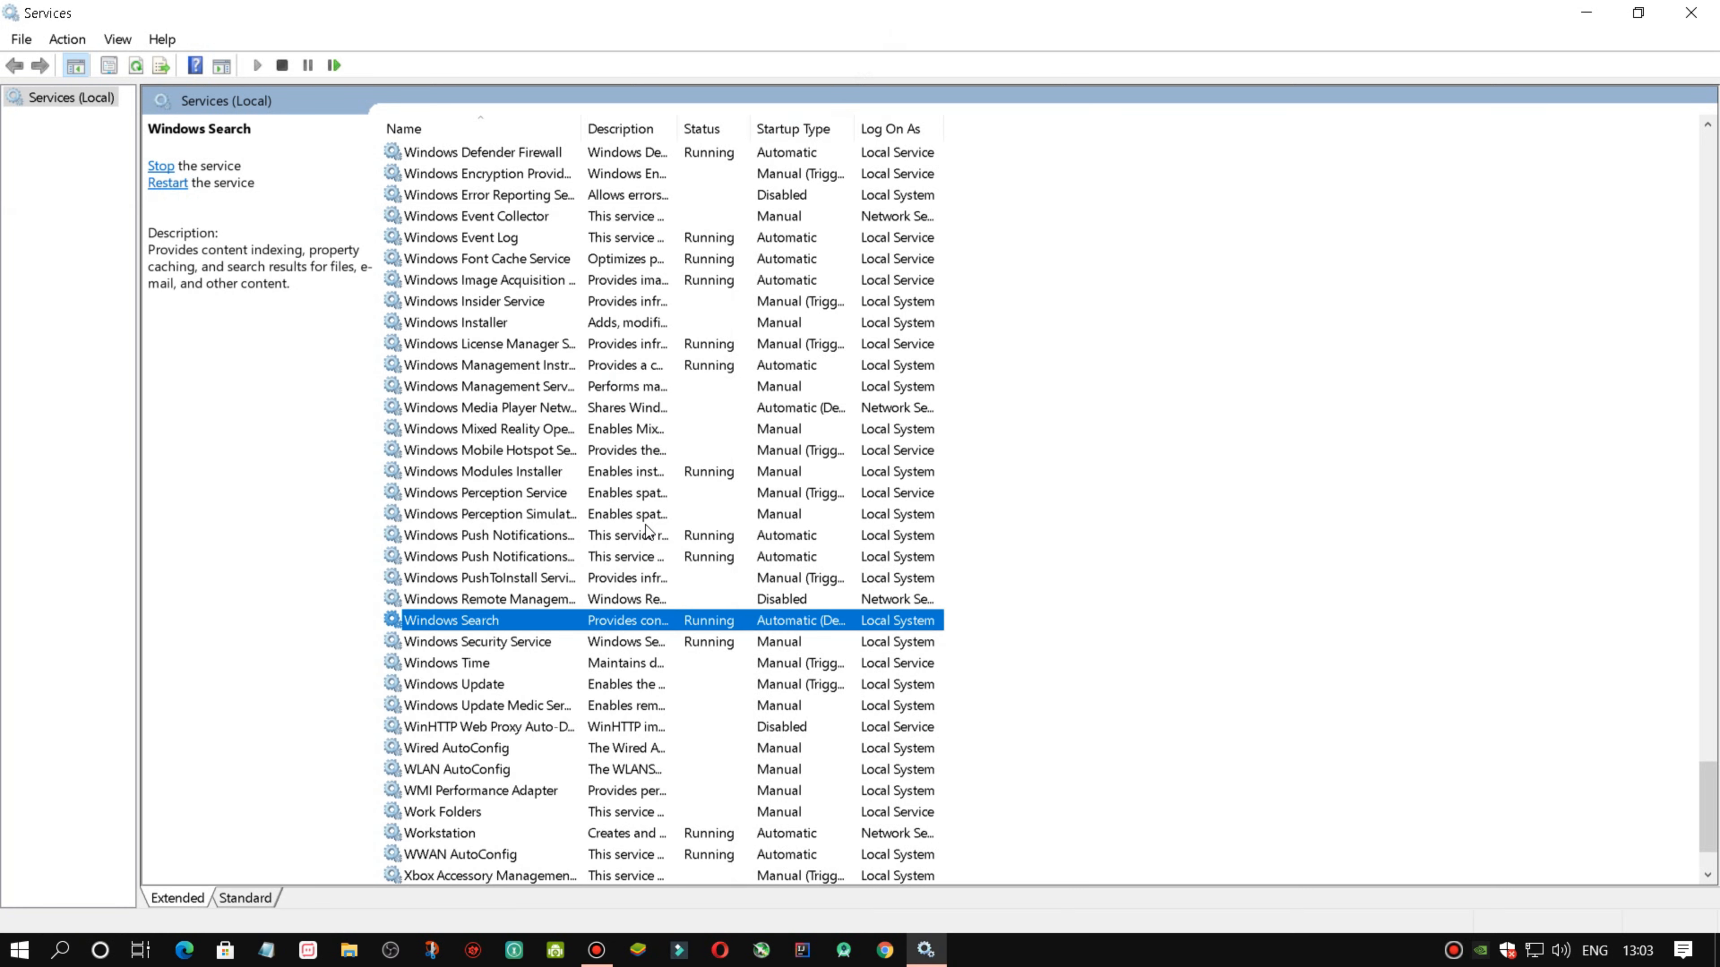
Check the startup type in the Windows Search service's properties and accept the dialog.
right_click(517, 621)
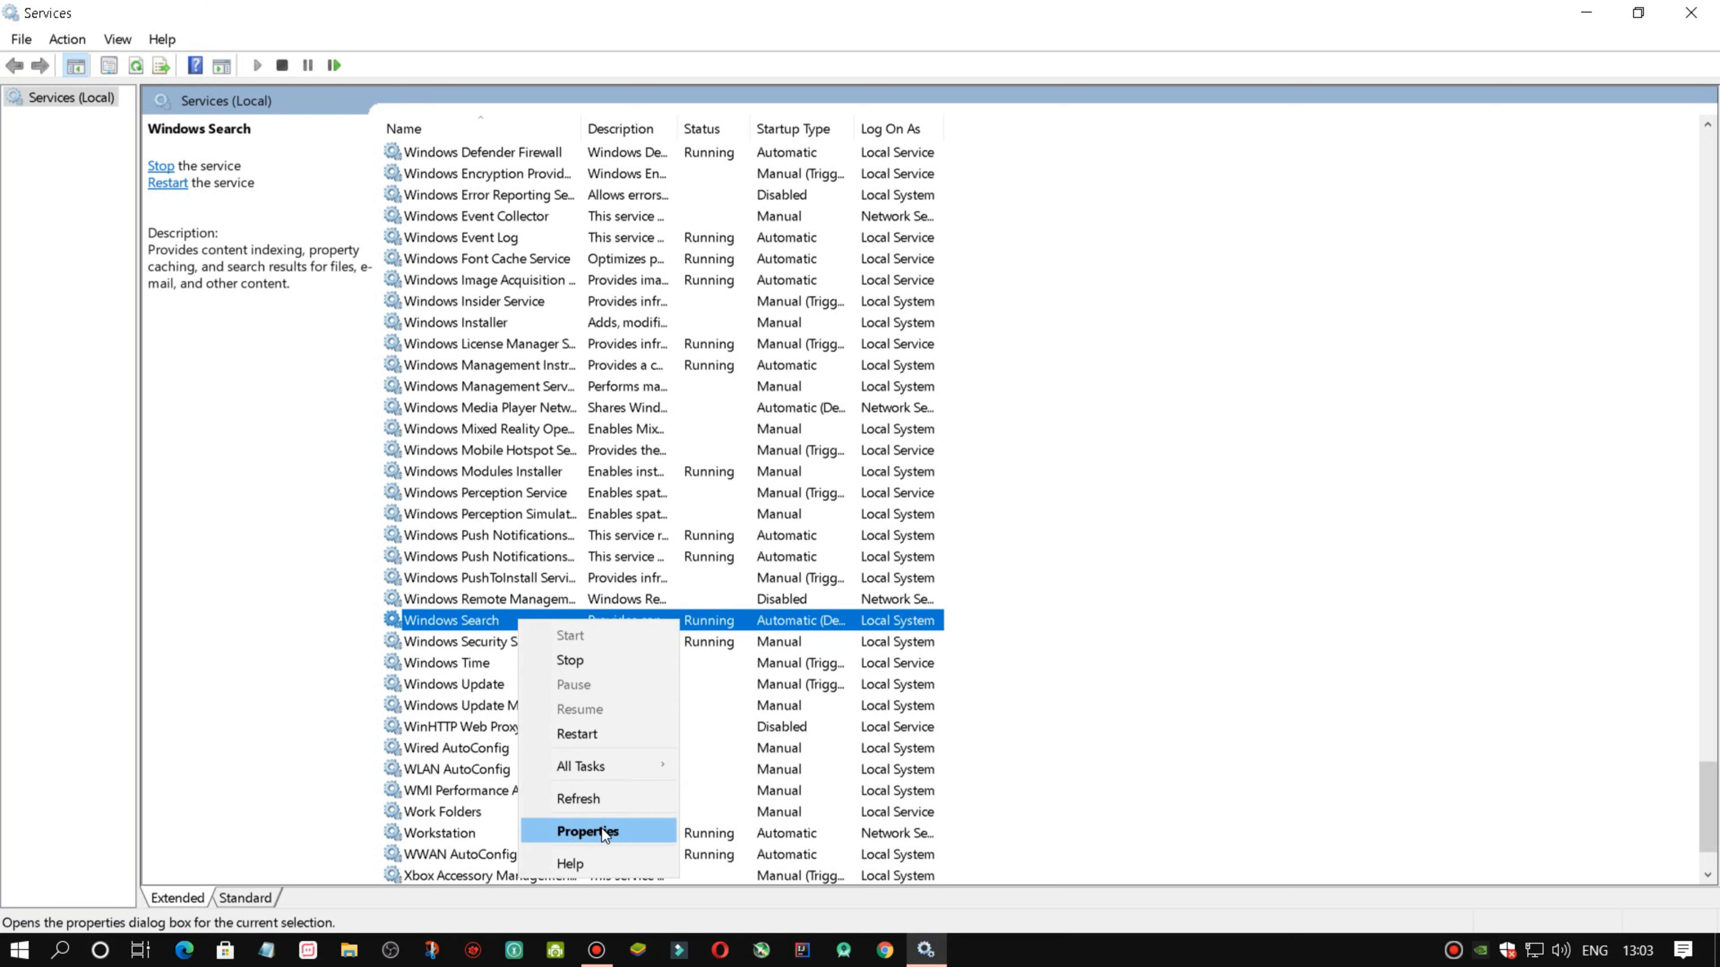
left_click(588, 831)
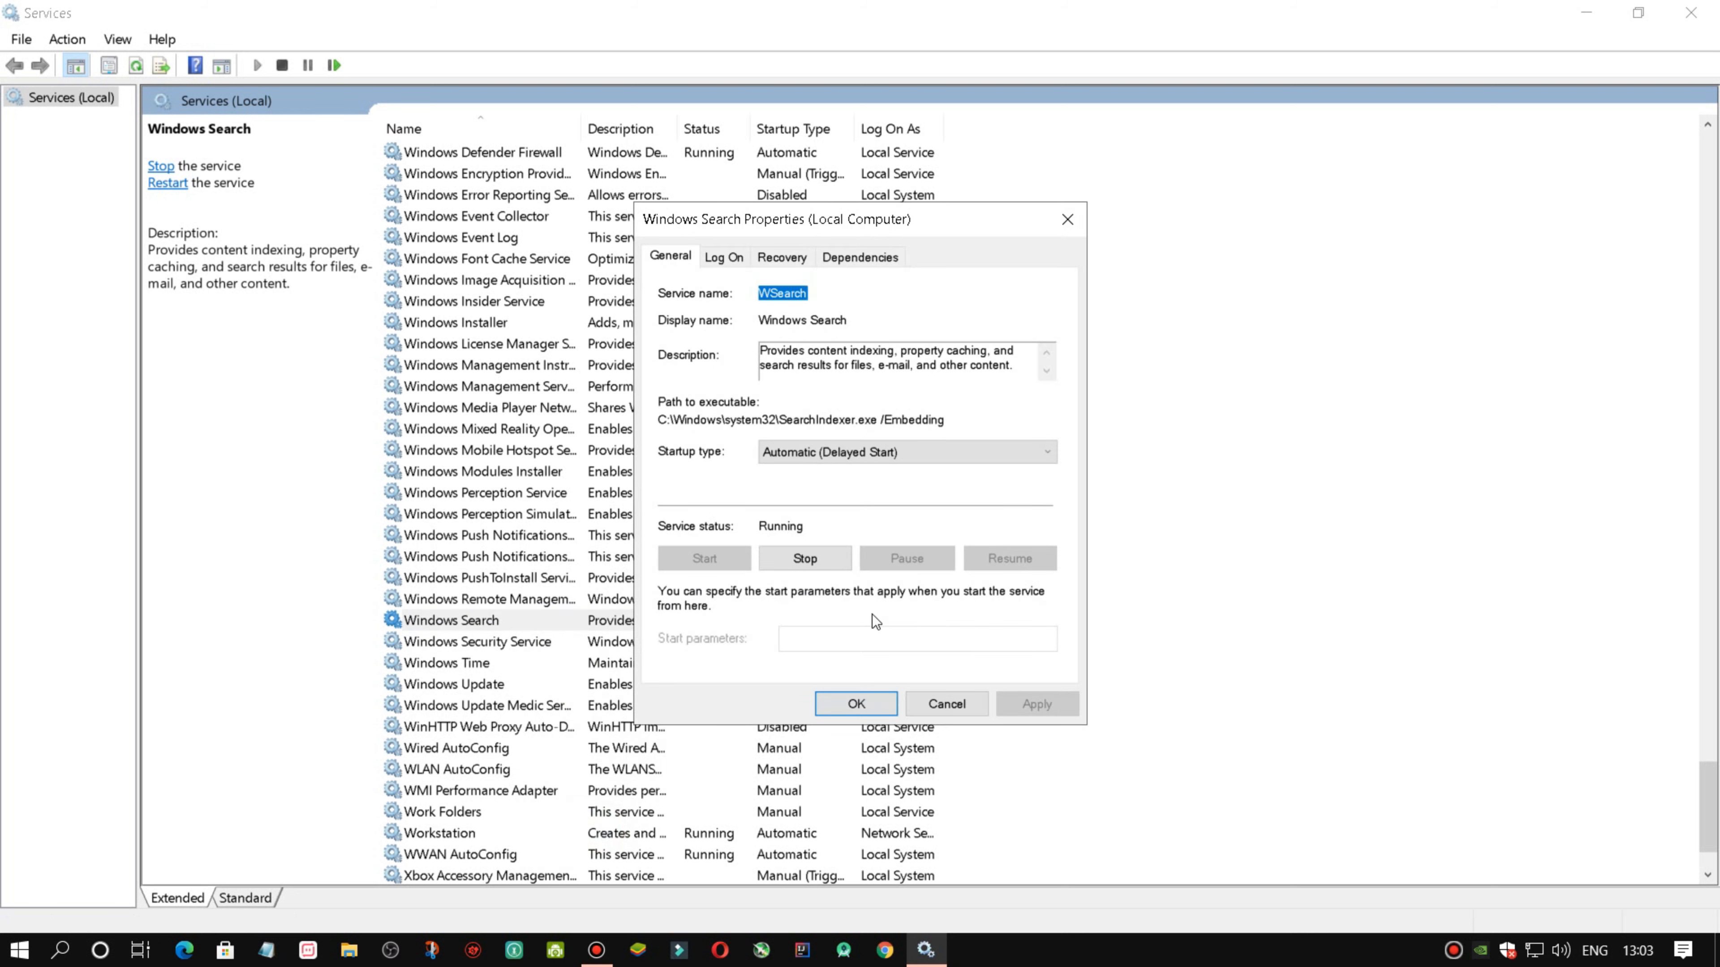
left_click(875, 703)
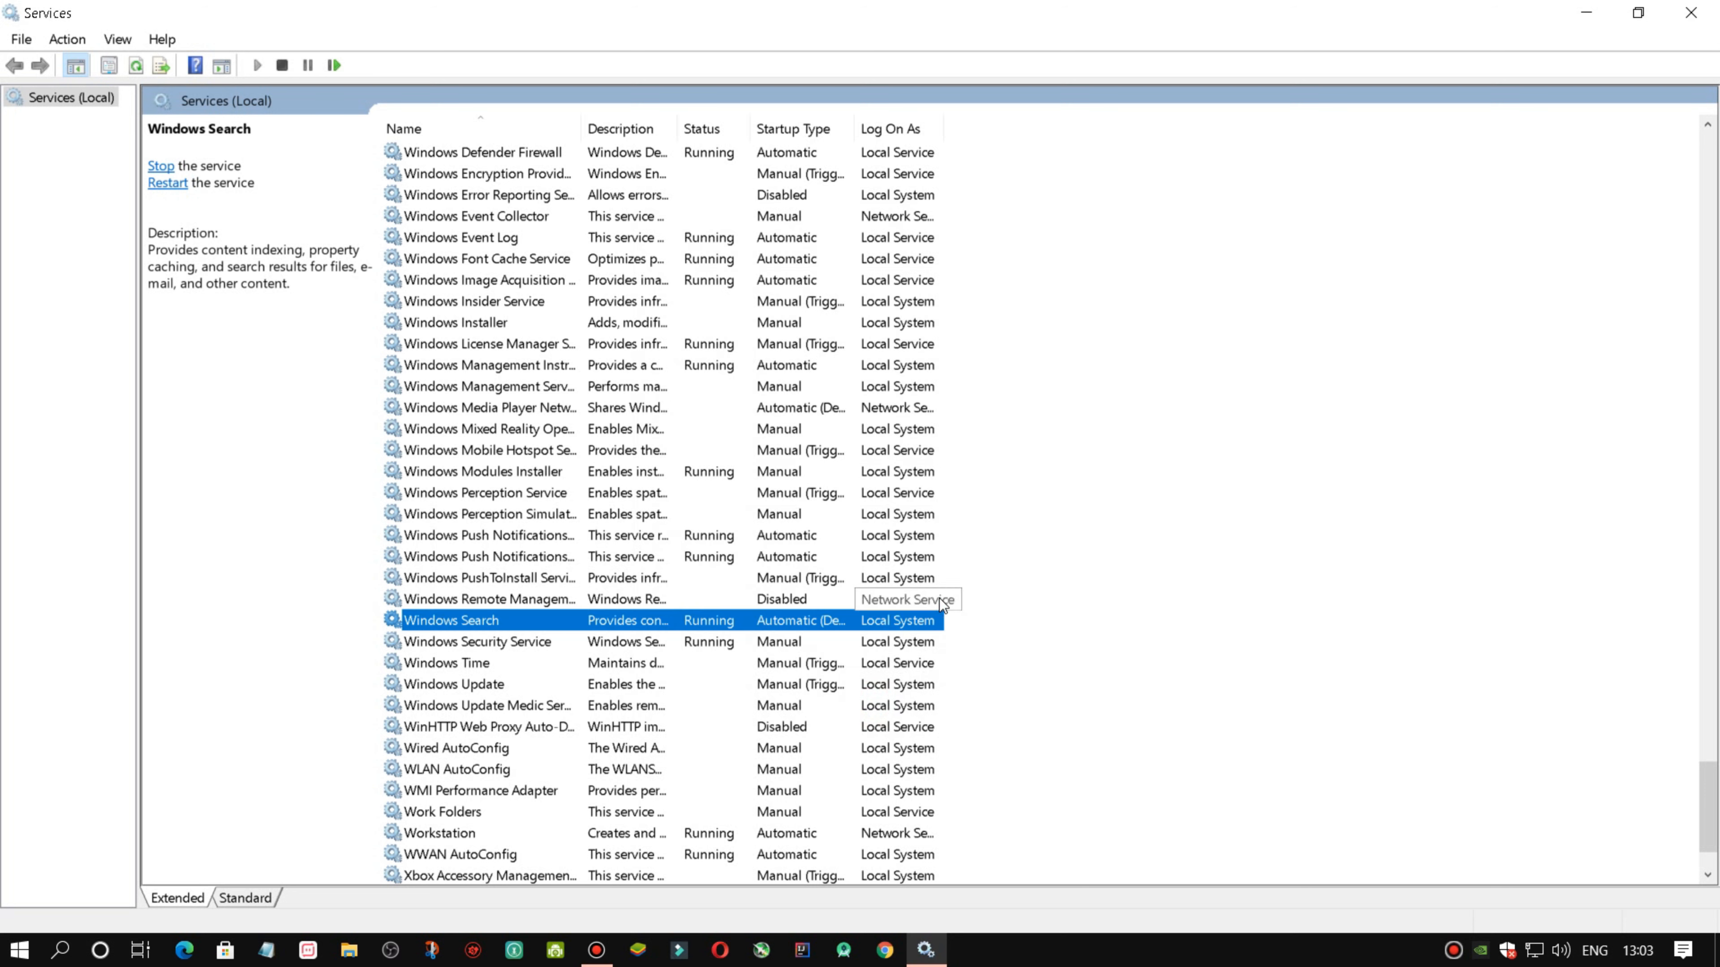
Close the Services window and open System Configuration by running msconfig.
key("alt+F4")
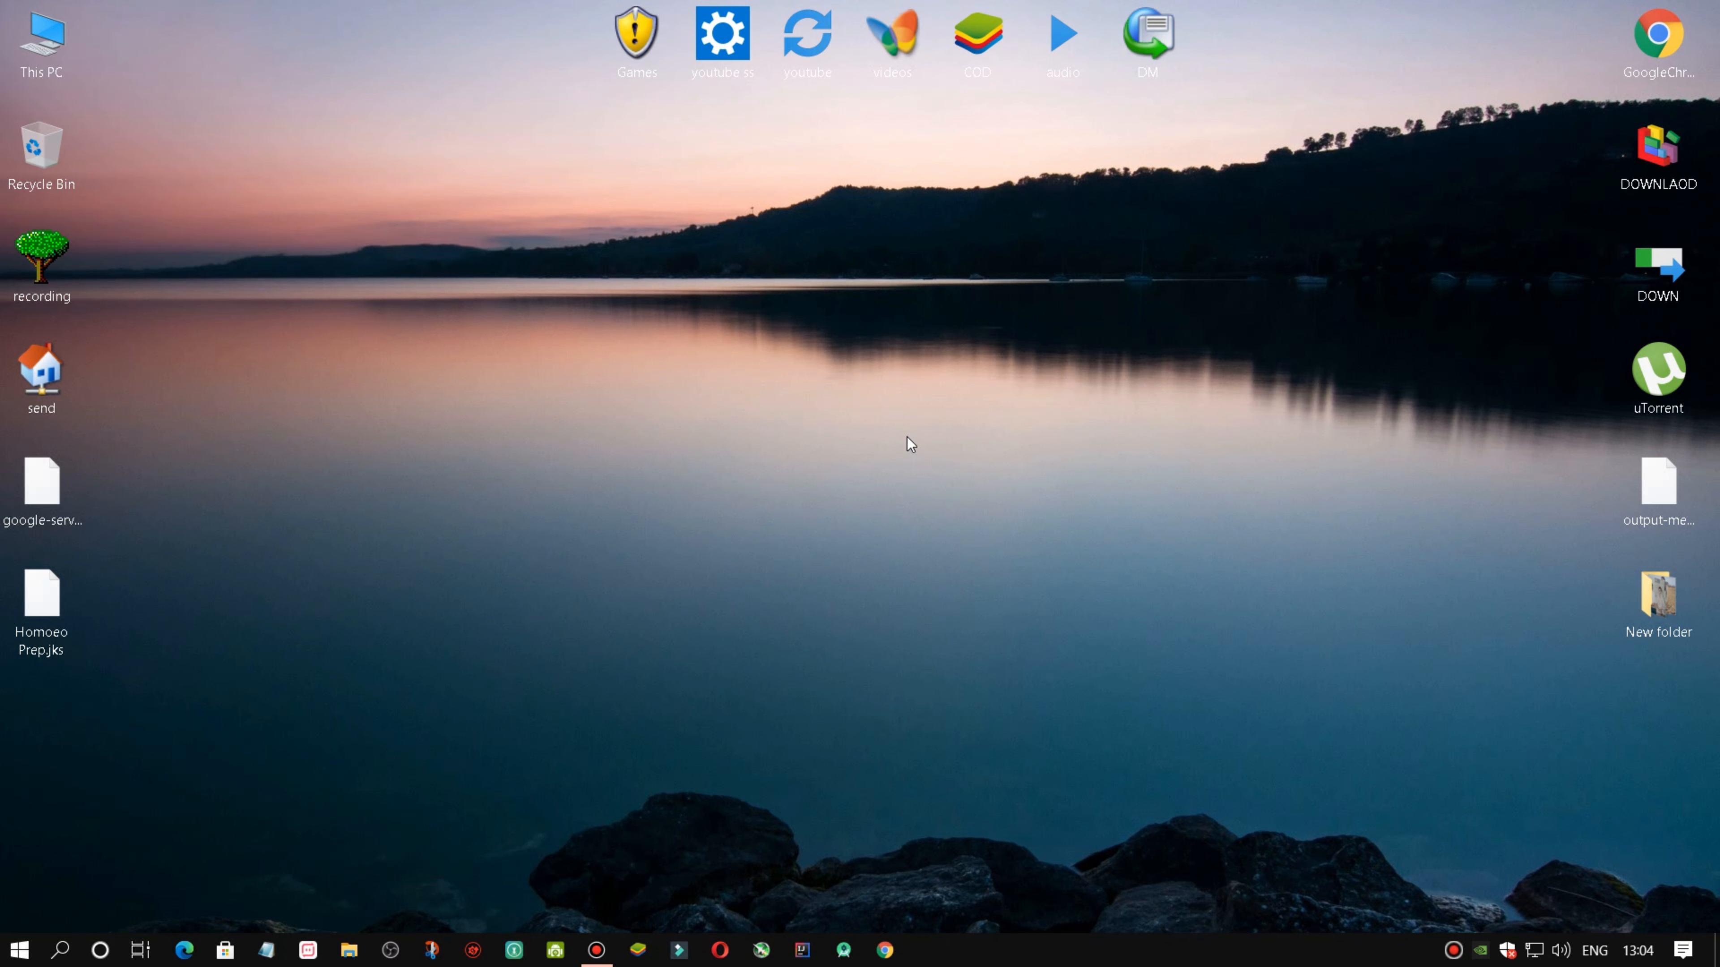
key("super+r")
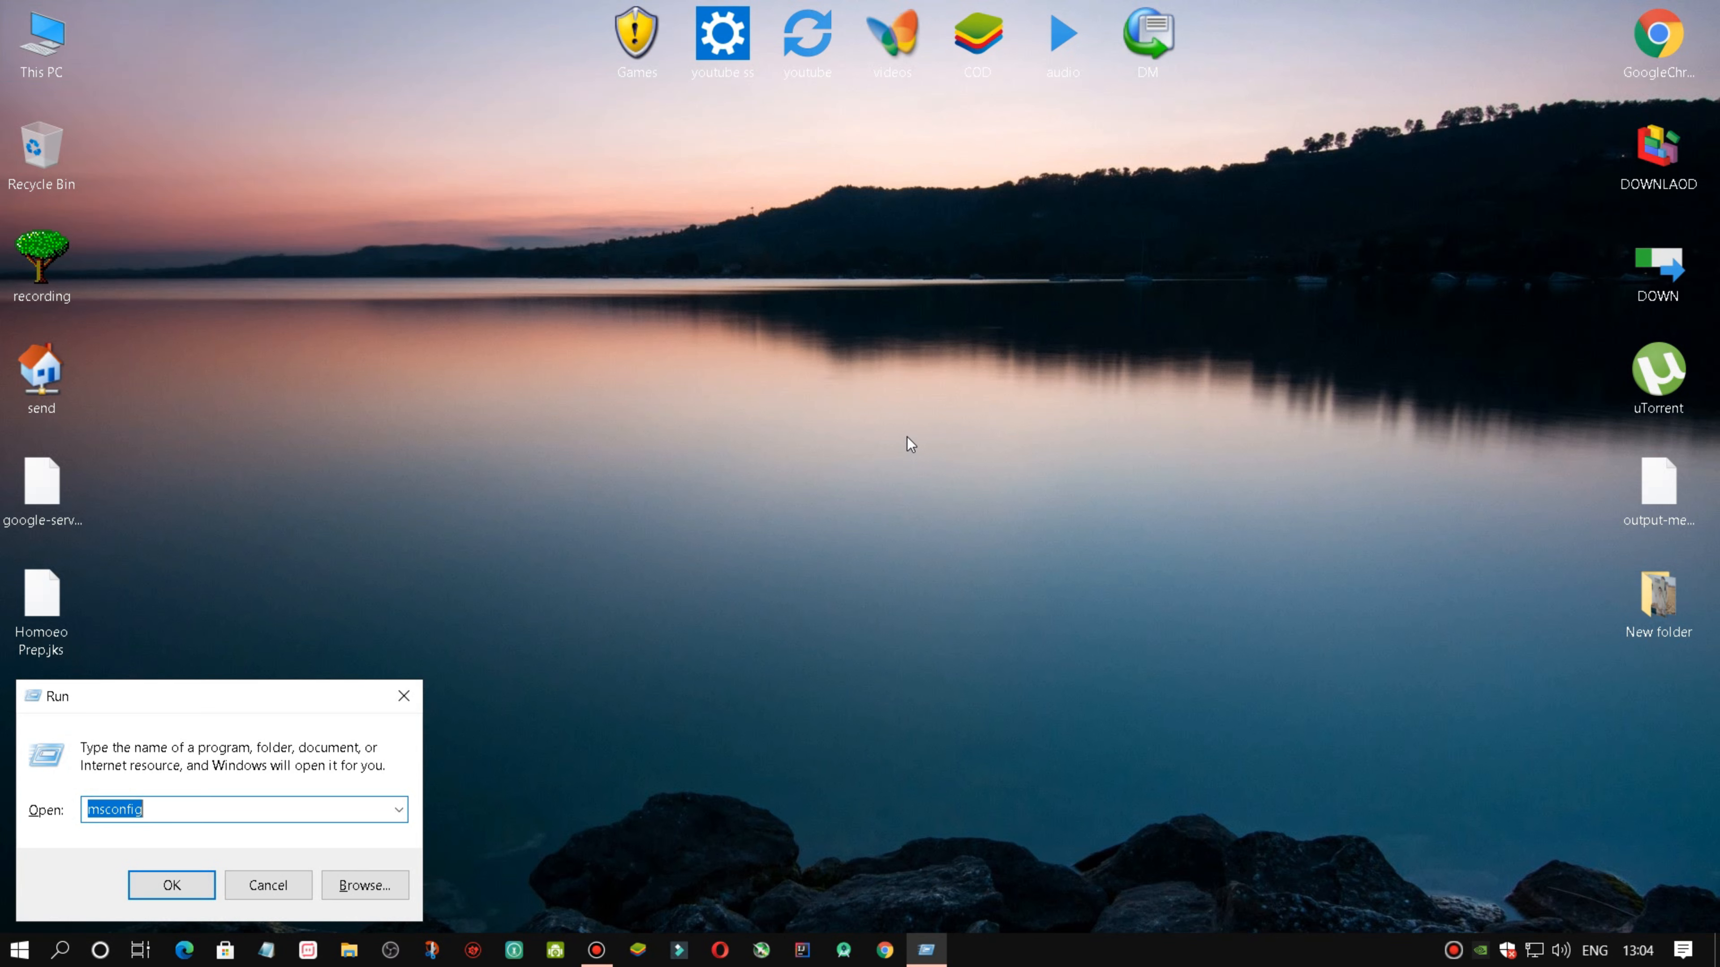
type("msconfi")
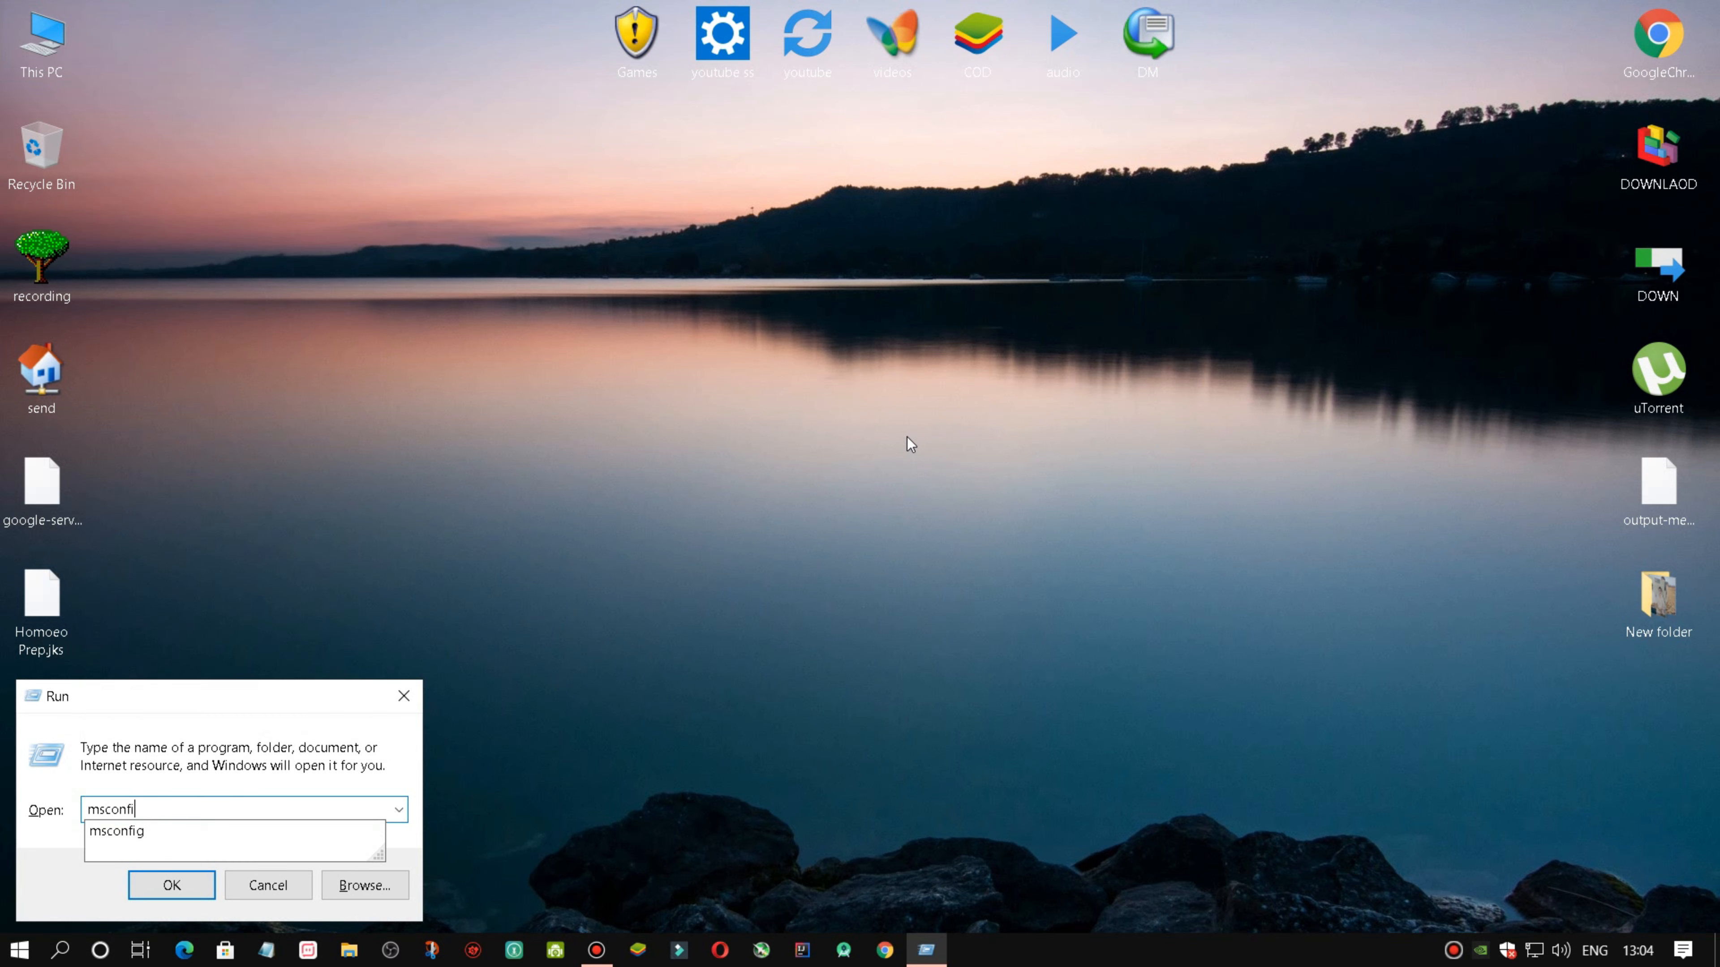
type("g")
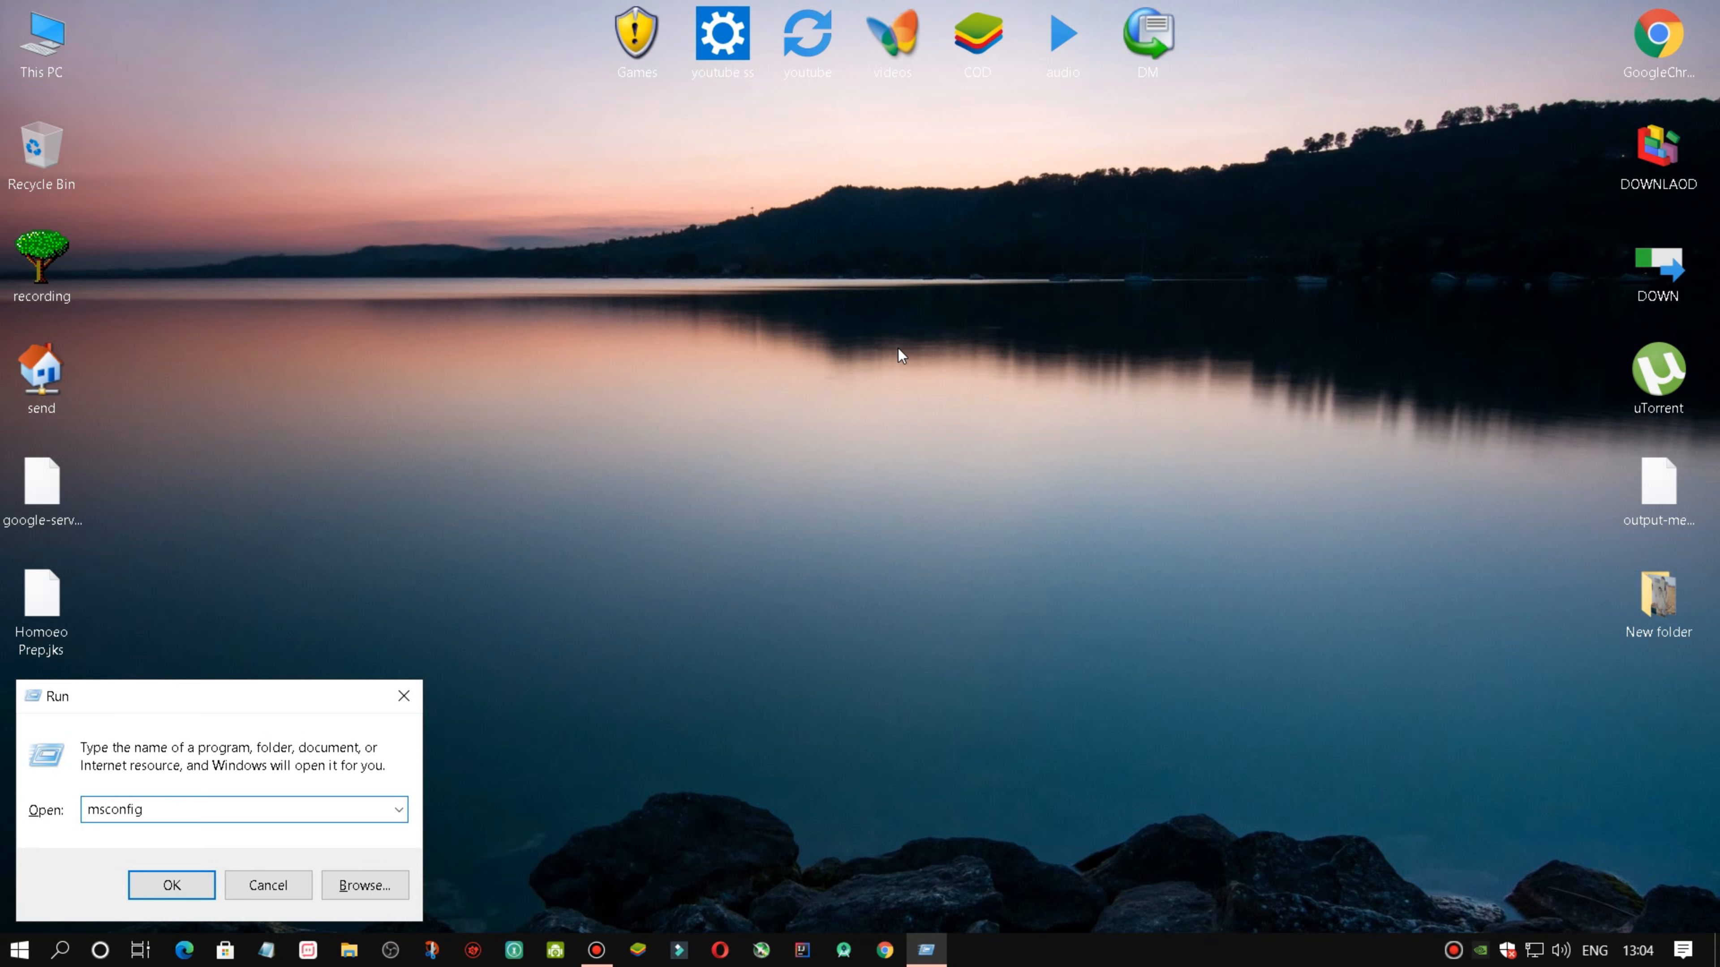
left_click(164, 890)
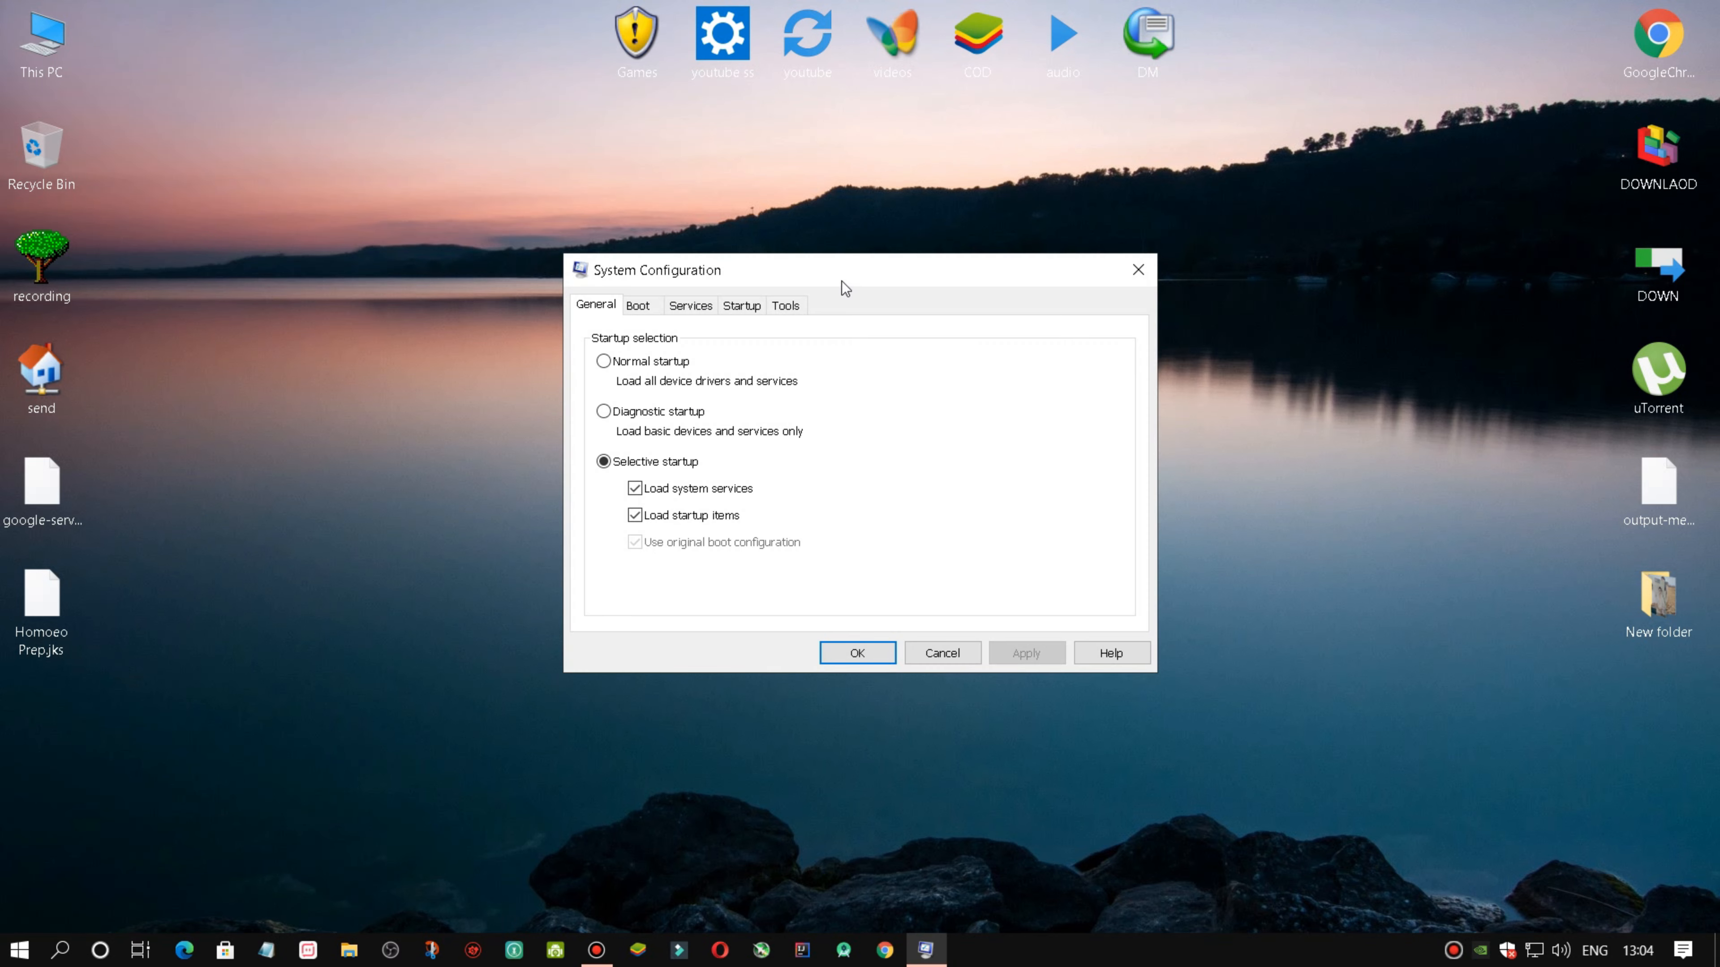
List the services in System Configuration with all Microsoft services hidden.
left_click(702, 304)
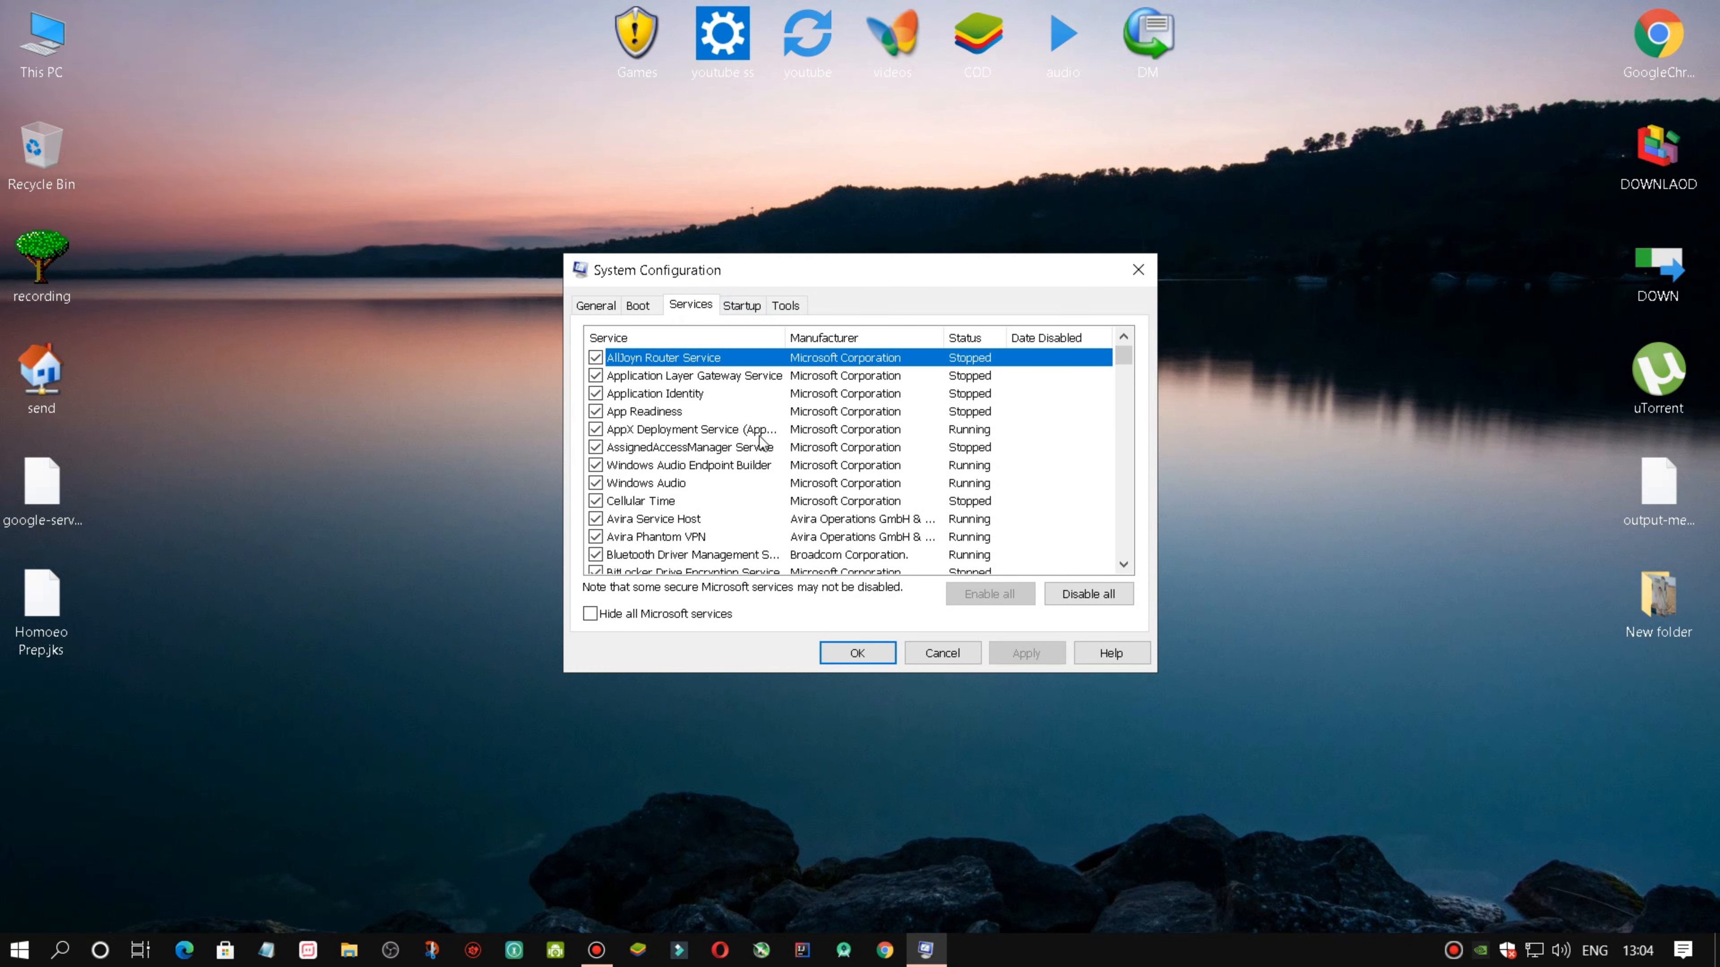
left_click(591, 613)
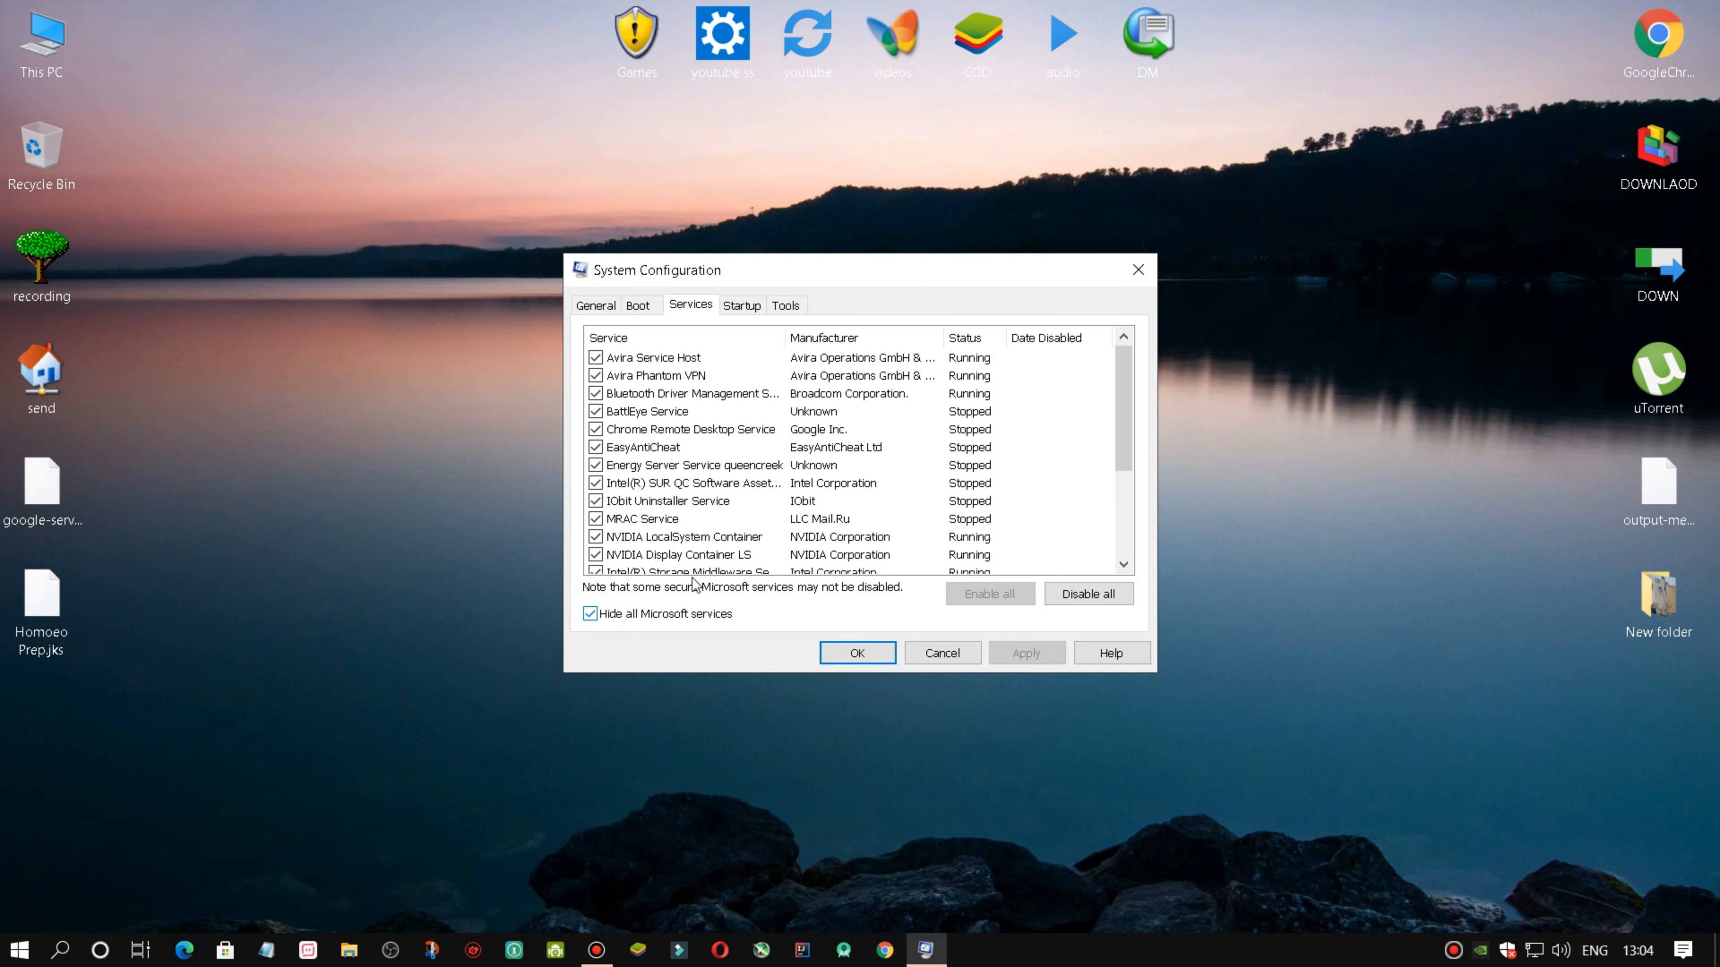
left_click(1133, 366)
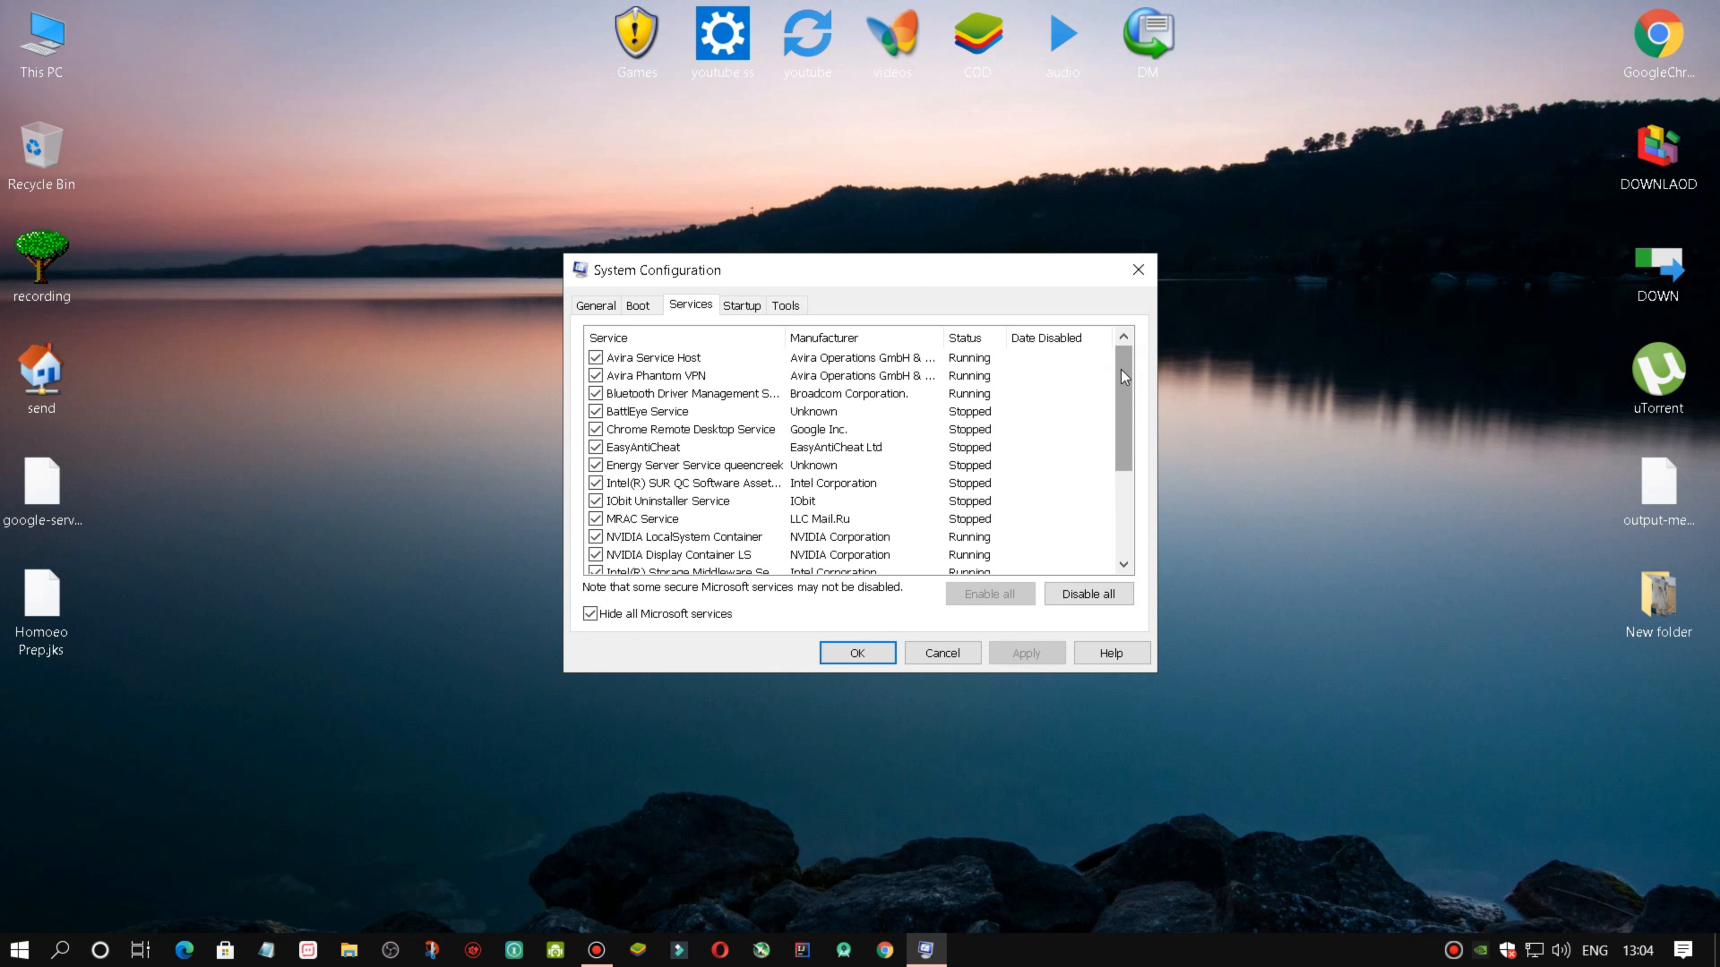
mouse_move(1130, 366)
left_mouse_down()
mouse_move(1124, 452)
mouse_move(1121, 365)
left_mouse_up()
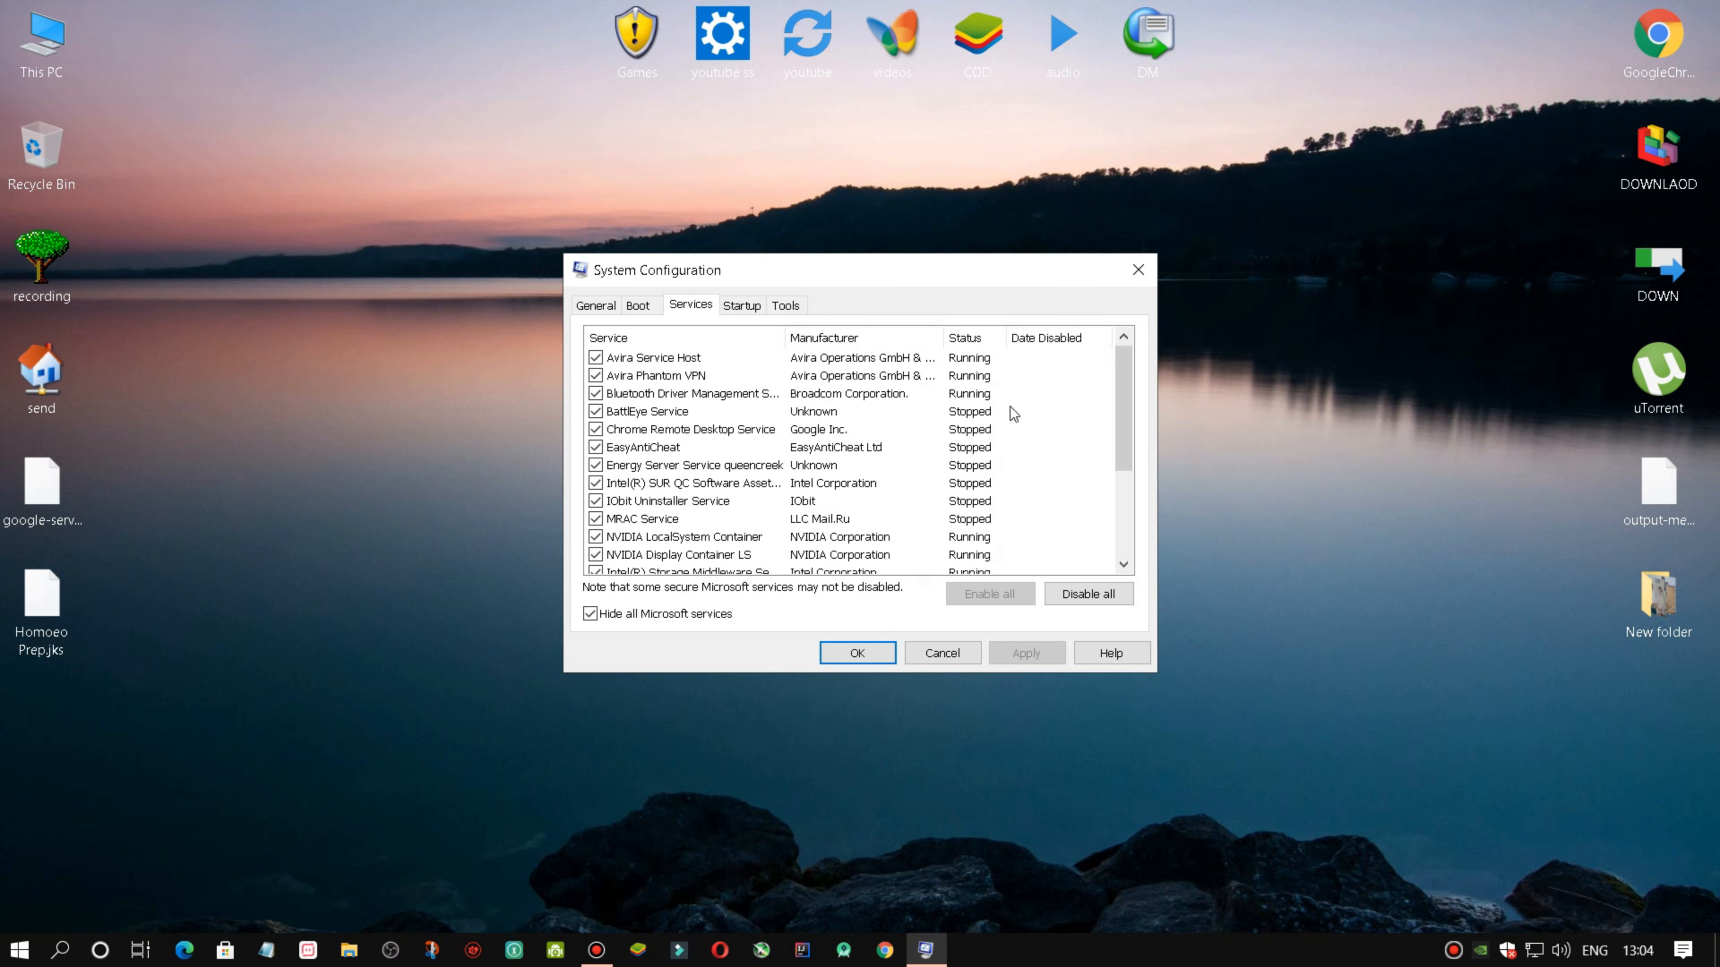
Try disabling Avira Service Host, look through the other non-Microsoft services, and cancel out of System Configuration.
left_click(597, 359)
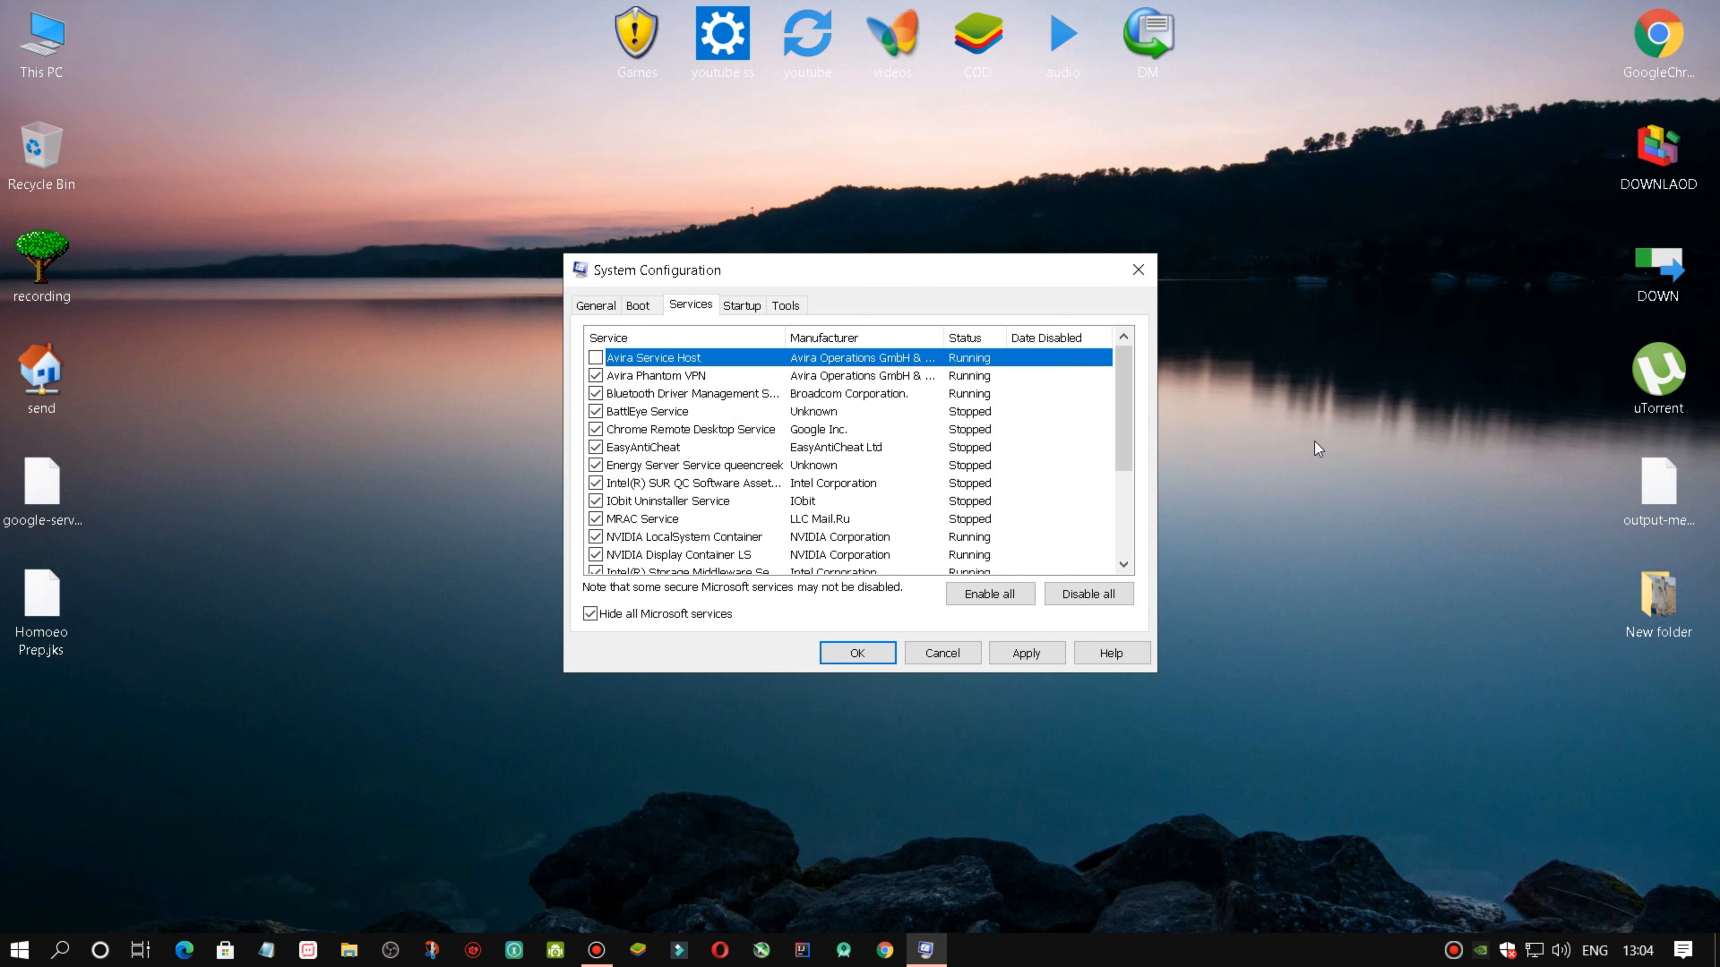
left_click_drag(1120, 406, 926, 568)
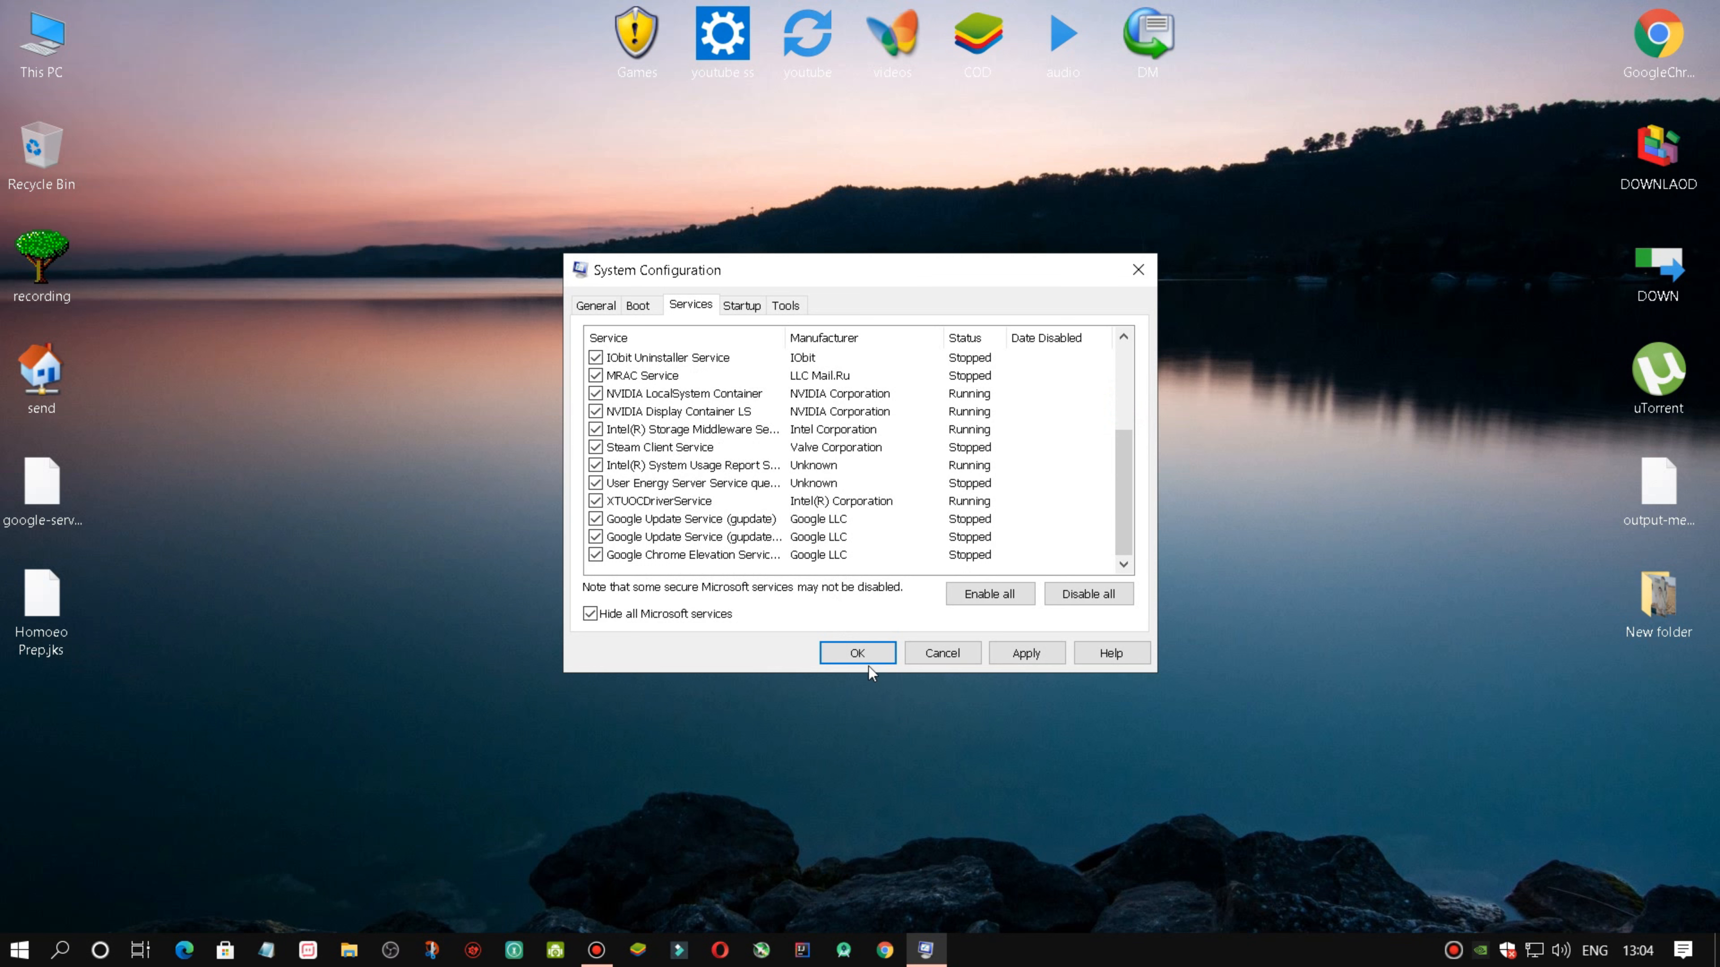
scroll(828, 548, "up", 3)
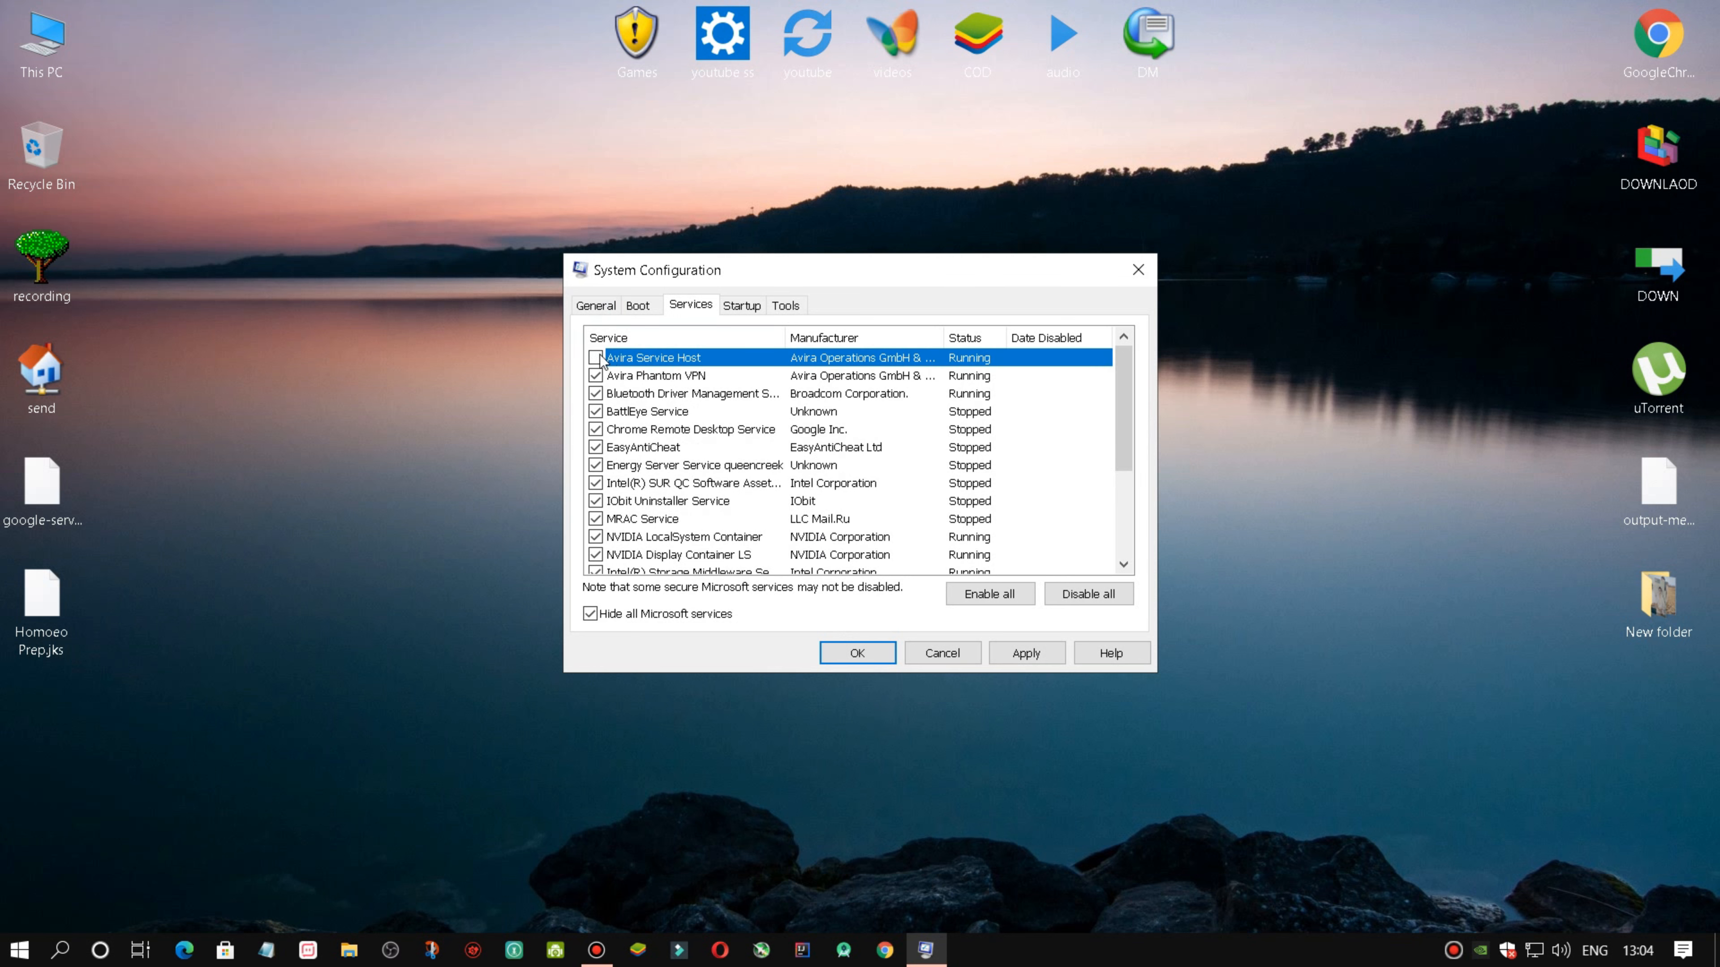
left_click(951, 655)
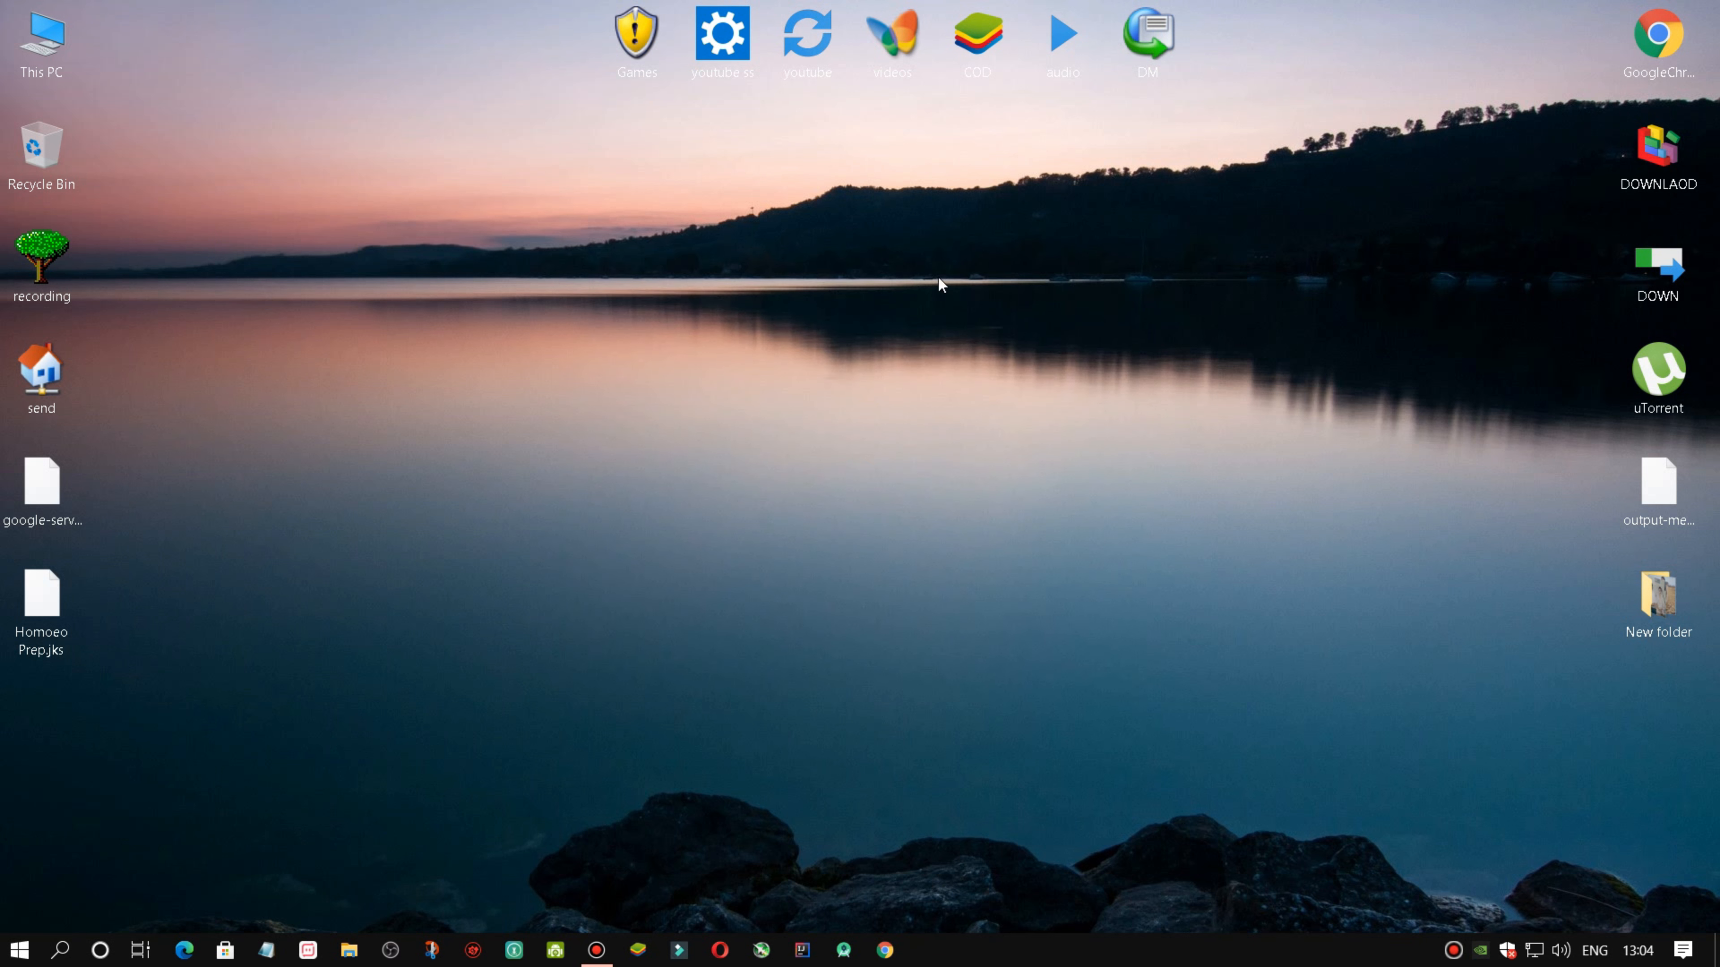
Open Windows Settings maximized and go to the Notifications & actions page of the System category.
left_click(5, 950)
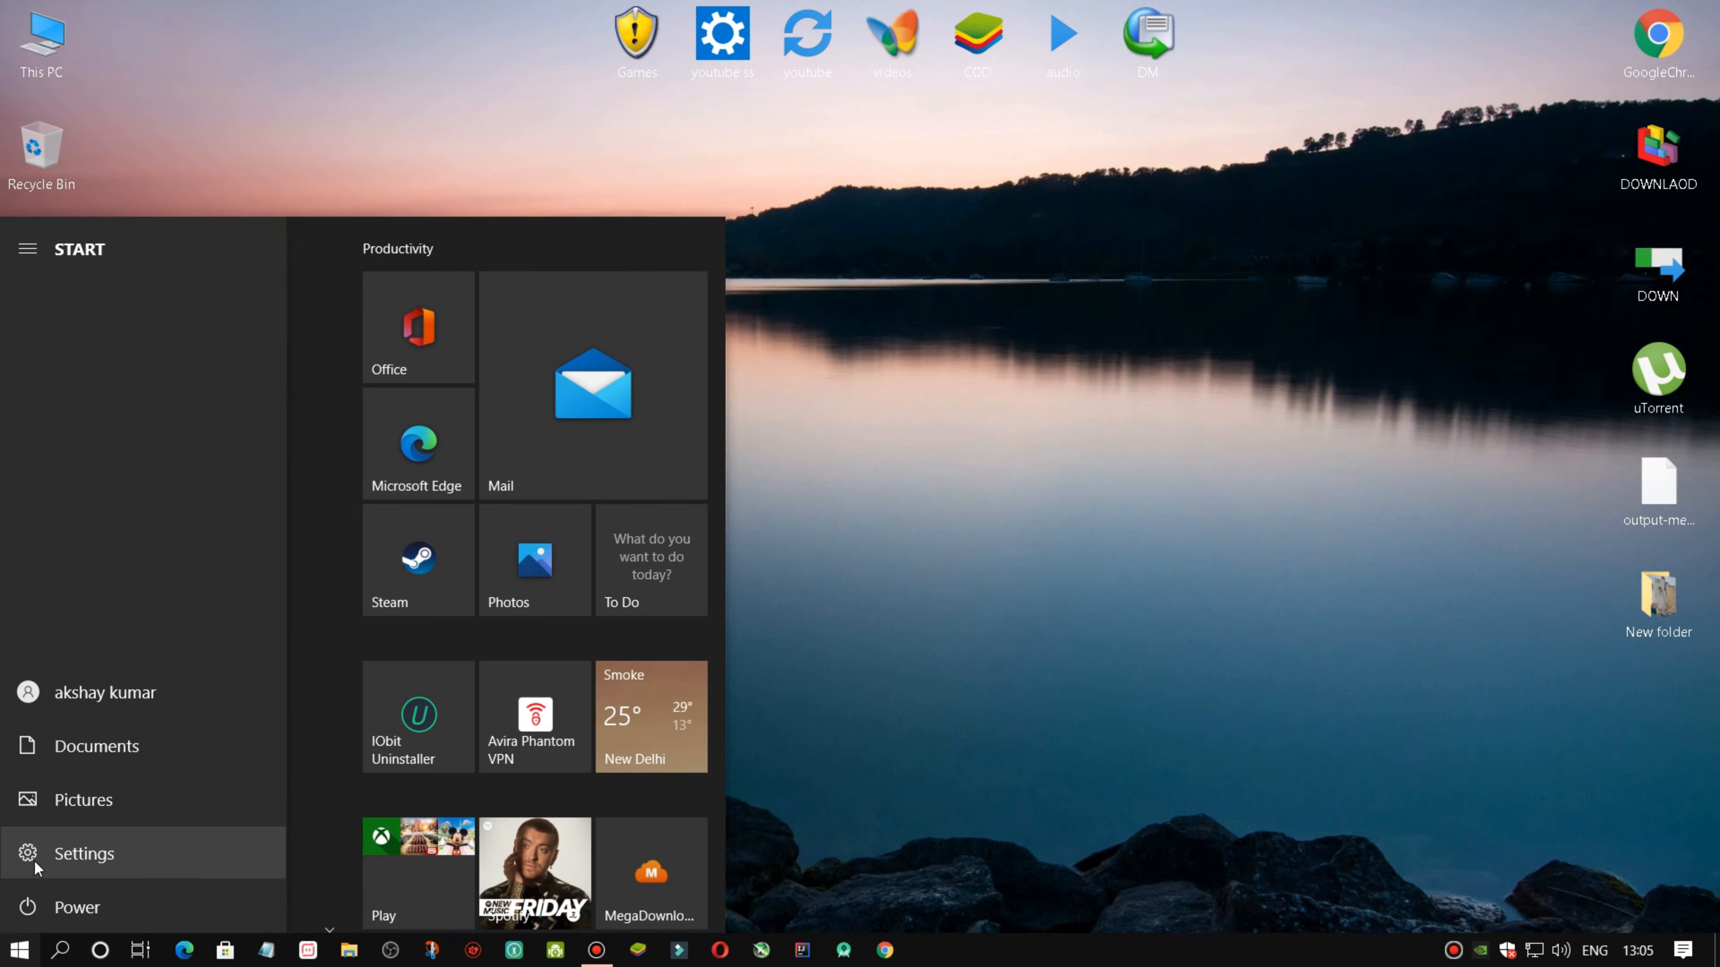
left_click(36, 855)
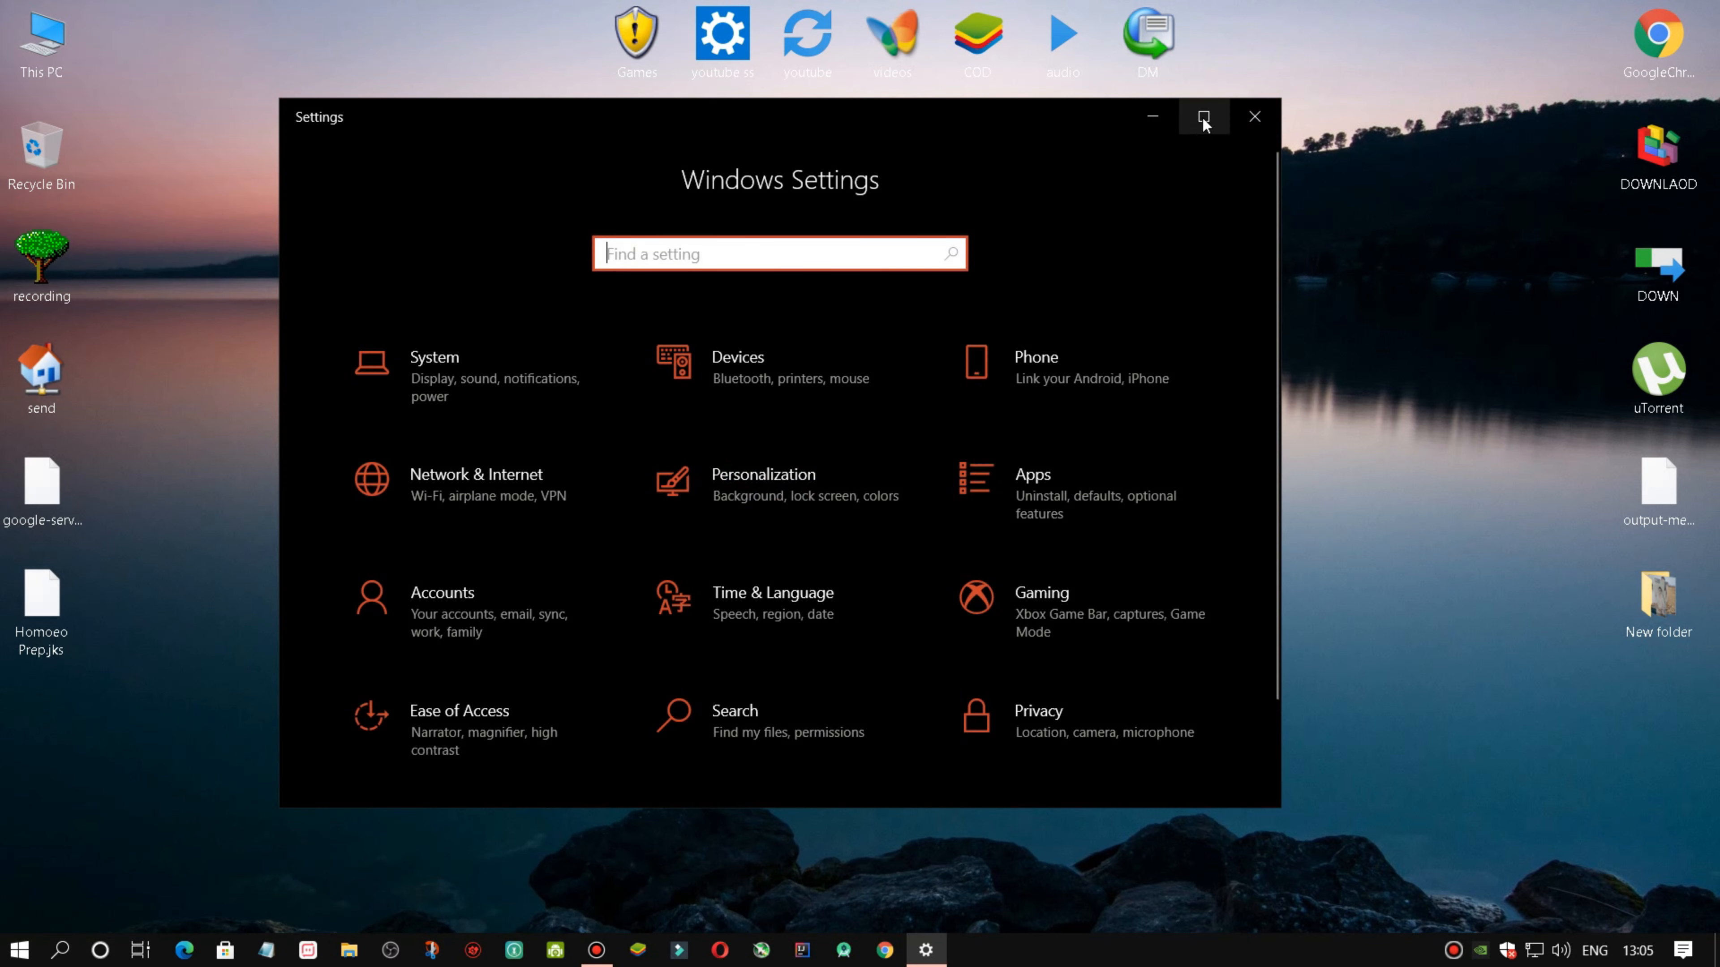
left_click(1203, 119)
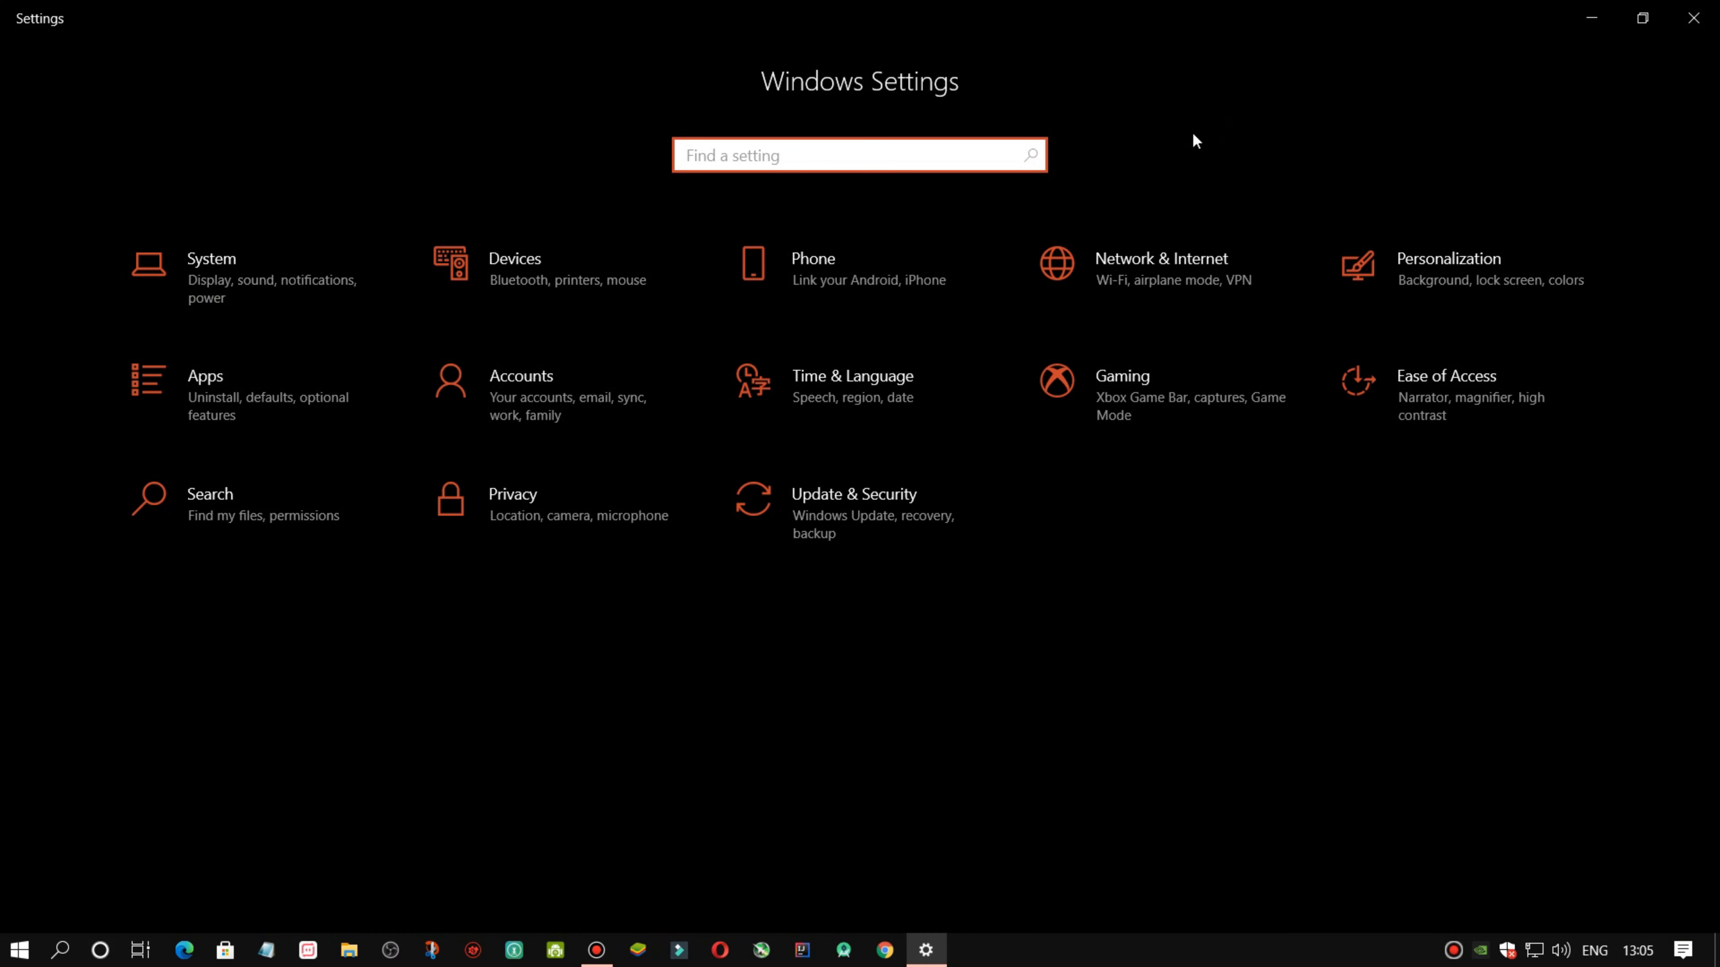
left_click(209, 275)
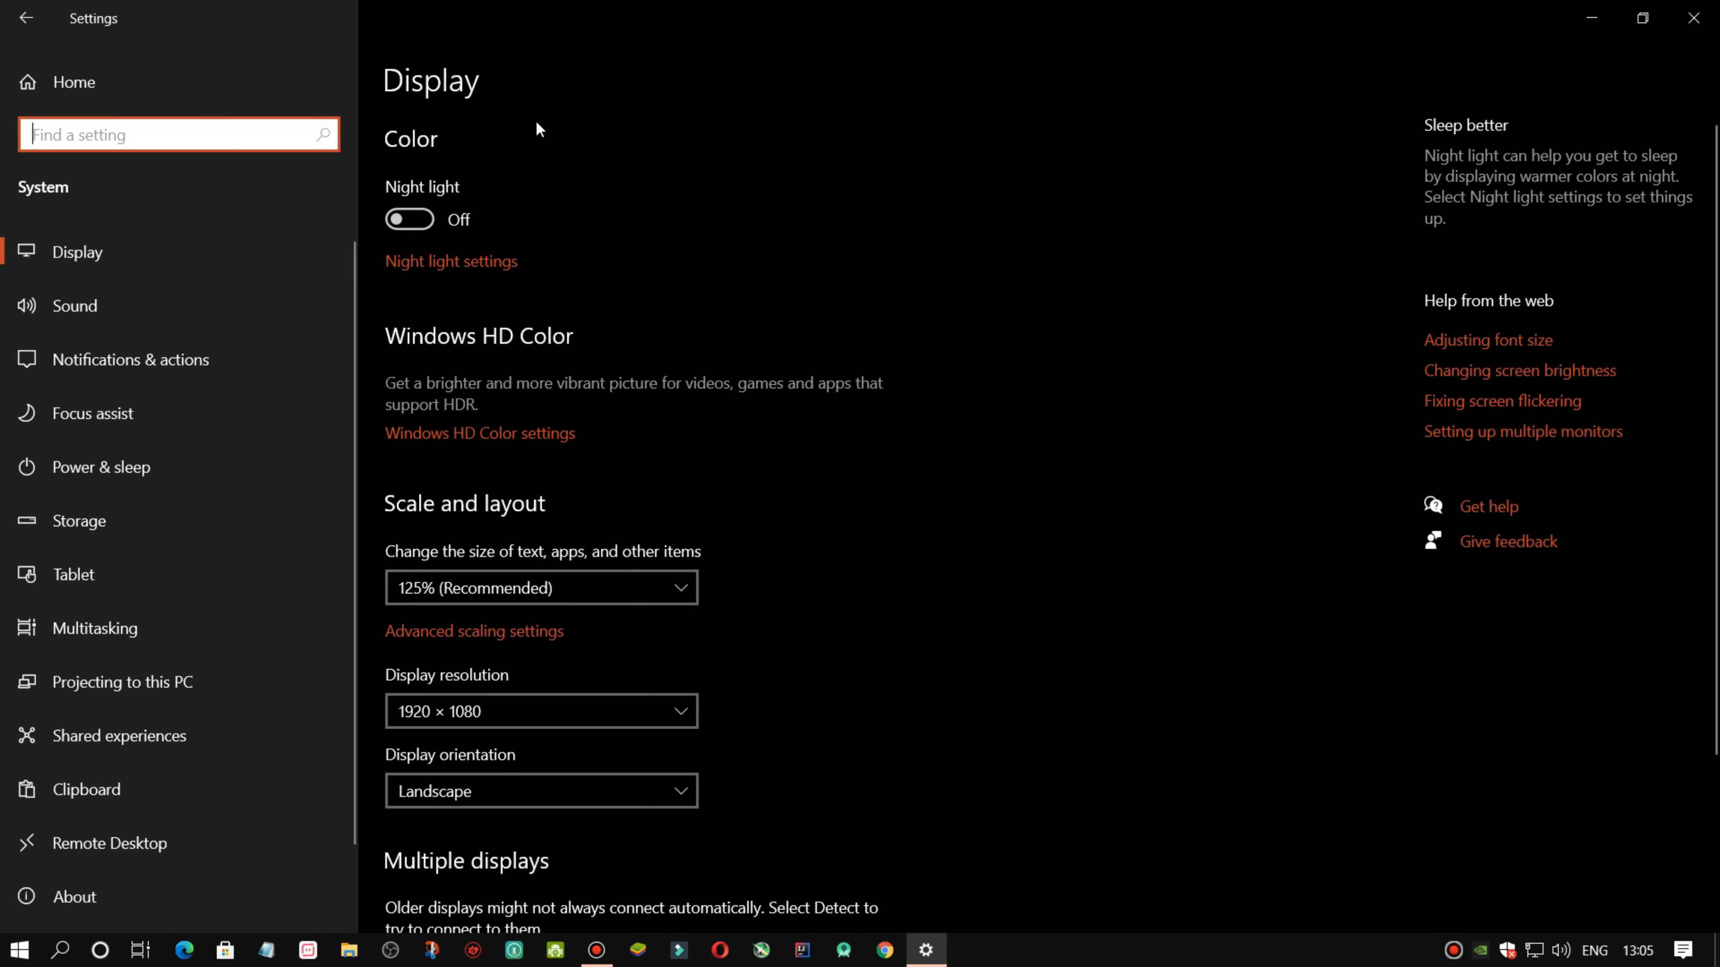
left_click(264, 349)
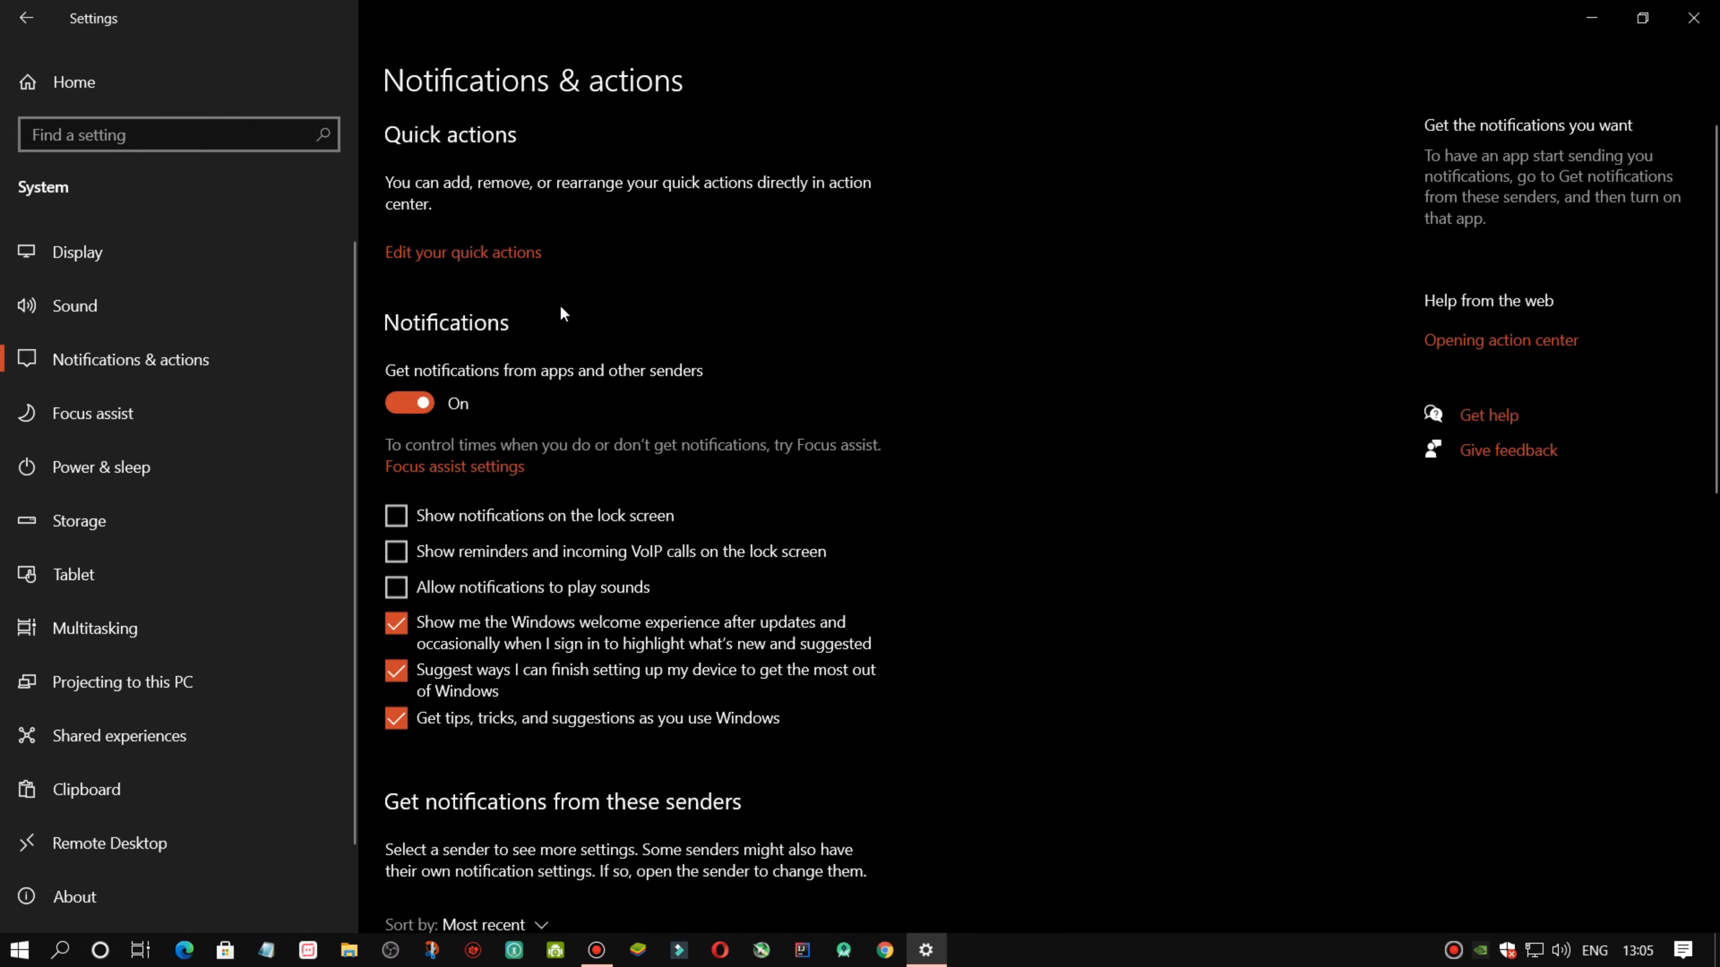
Review the general notification options and the notification switches of the individual senders.
scroll(1072, 386, "down", 10)
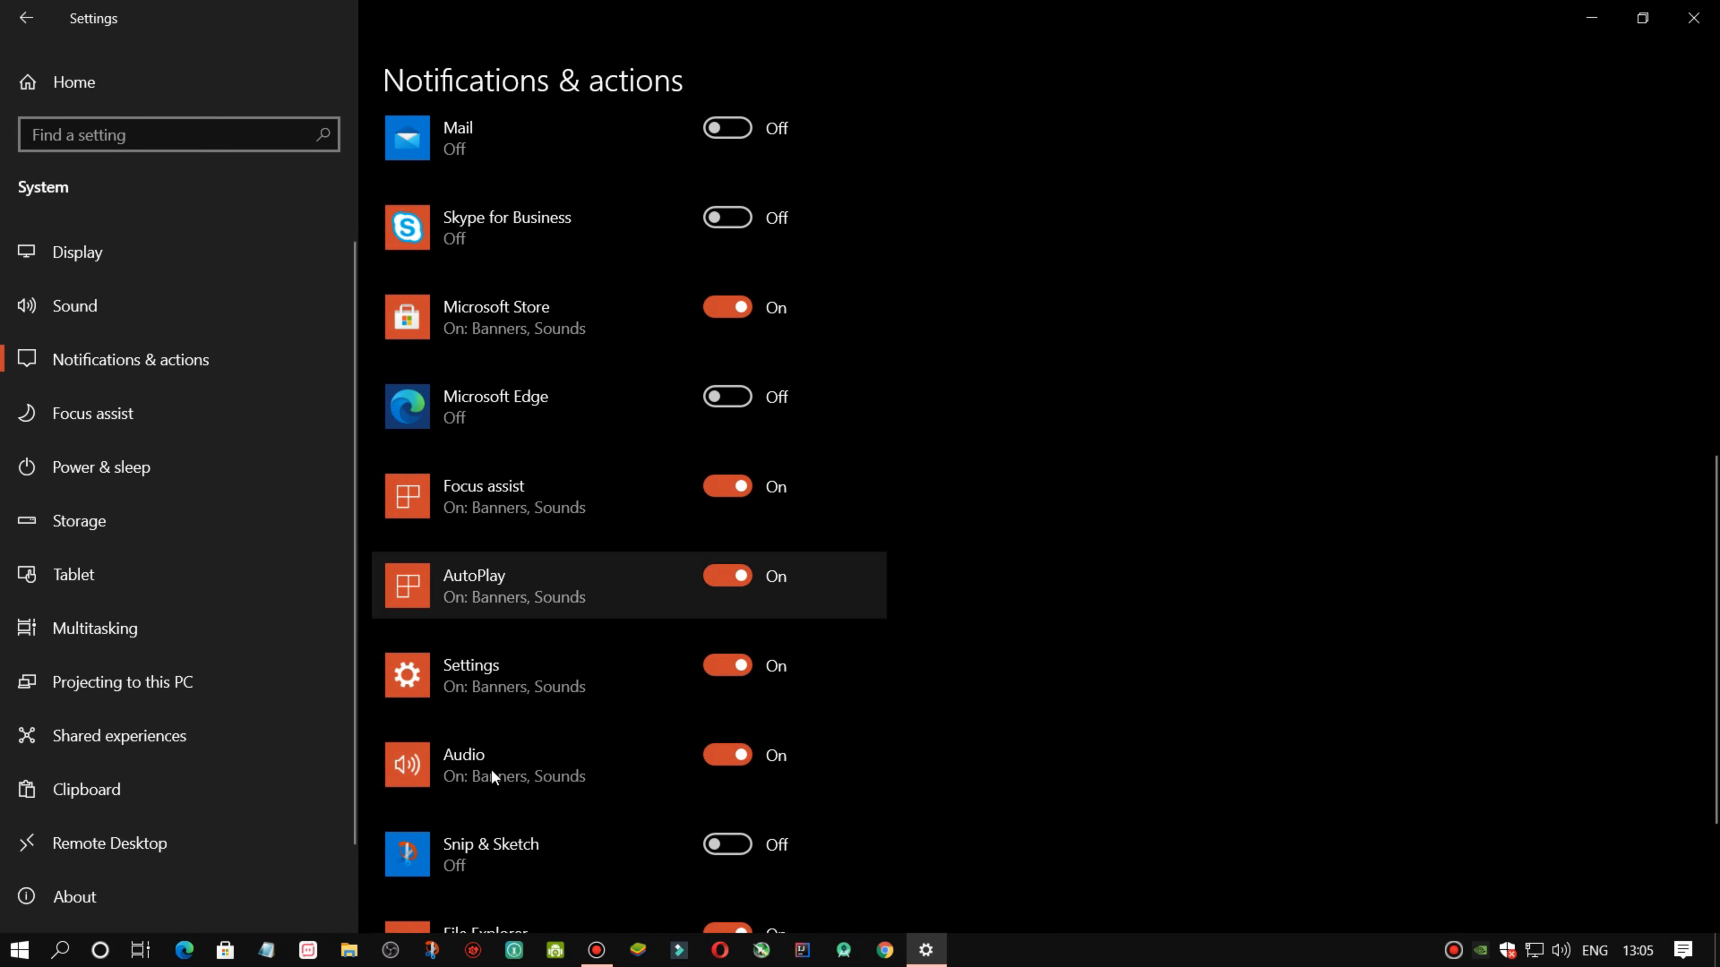
scroll(697, 274, "down", 2)
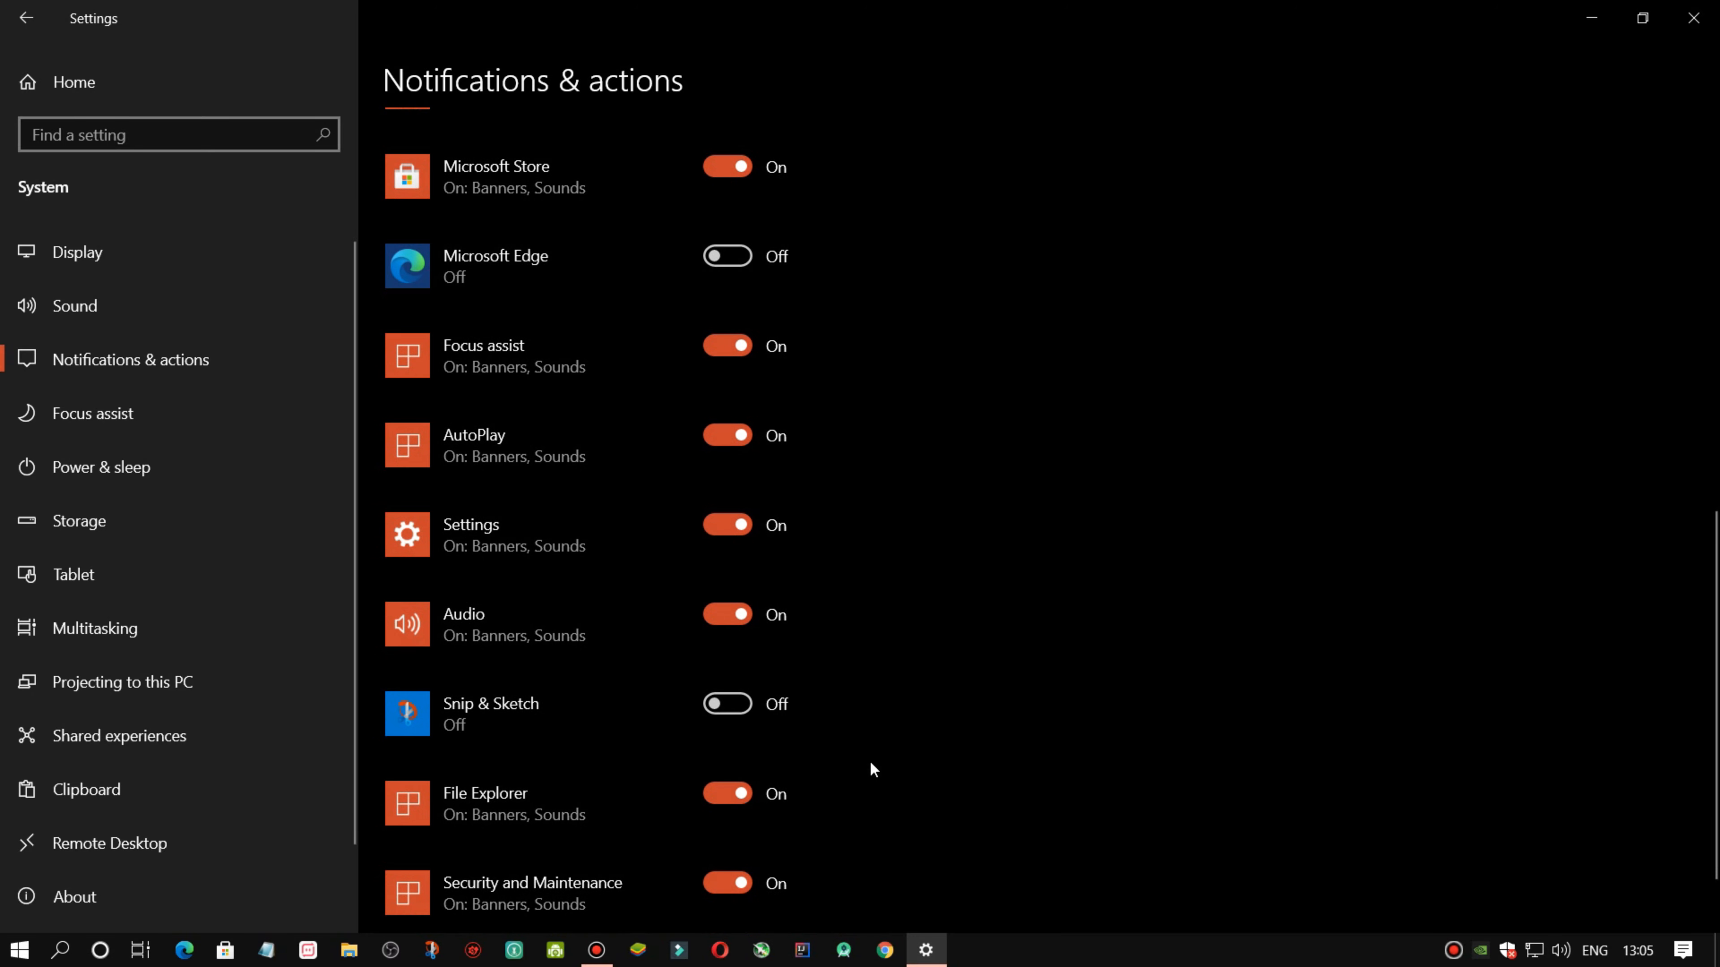
scroll(747, 722, "up", 6)
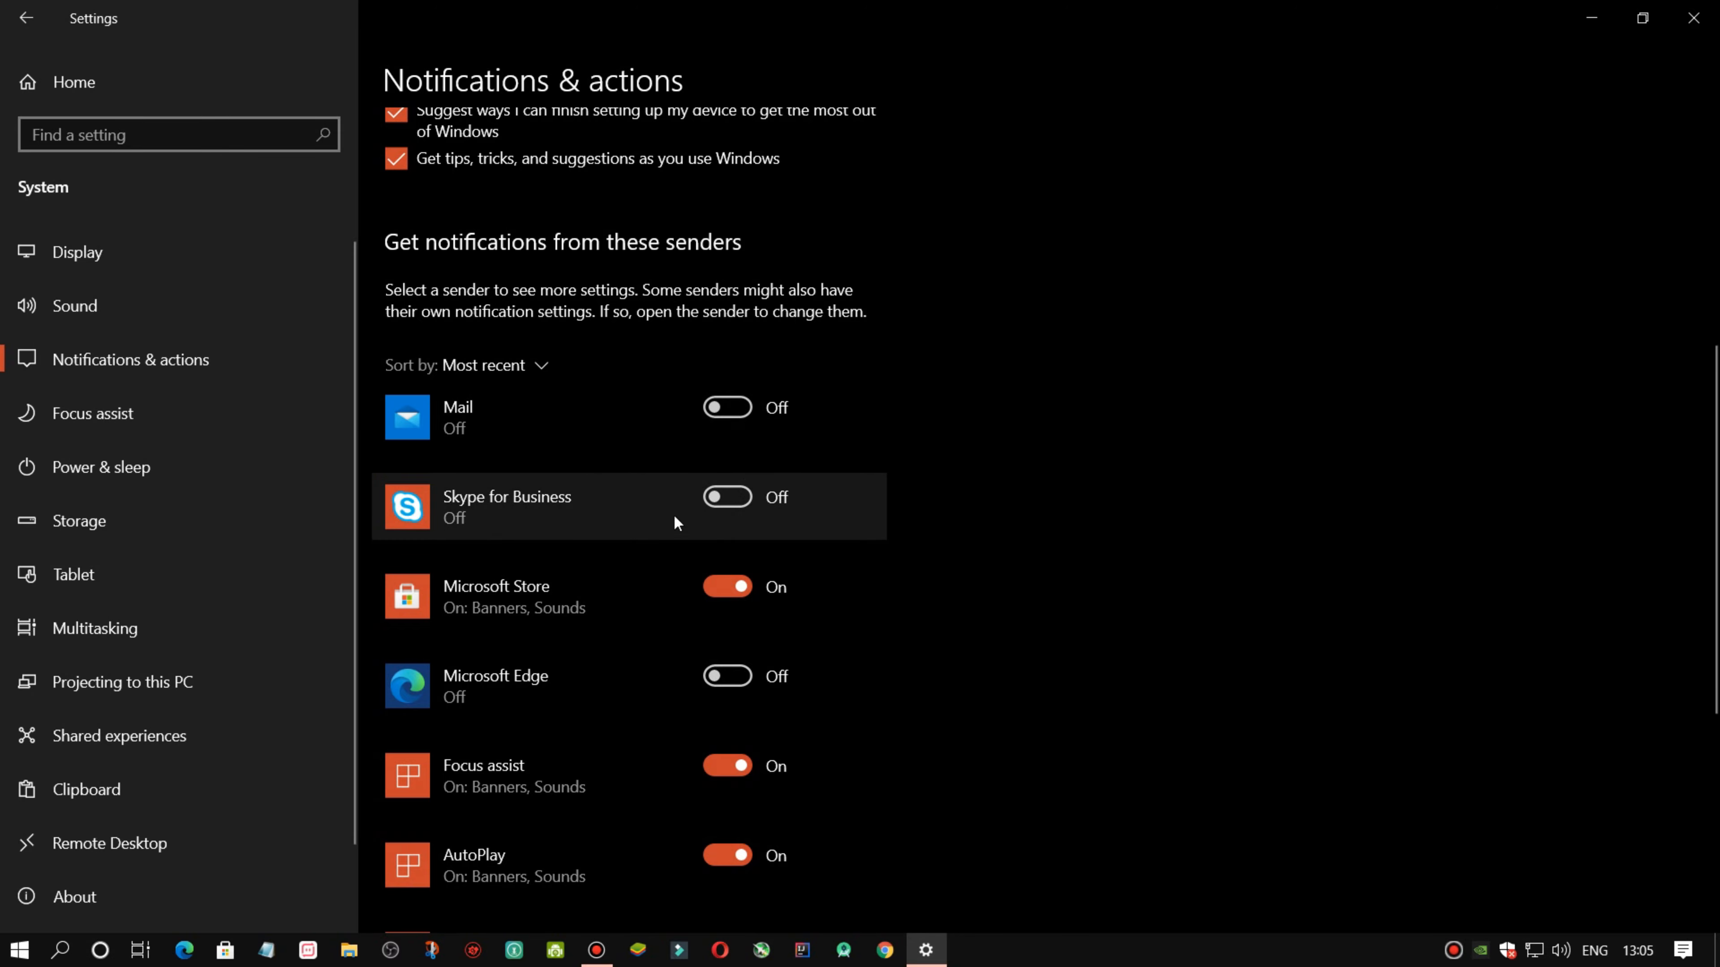
scroll(967, 491, "down", 6)
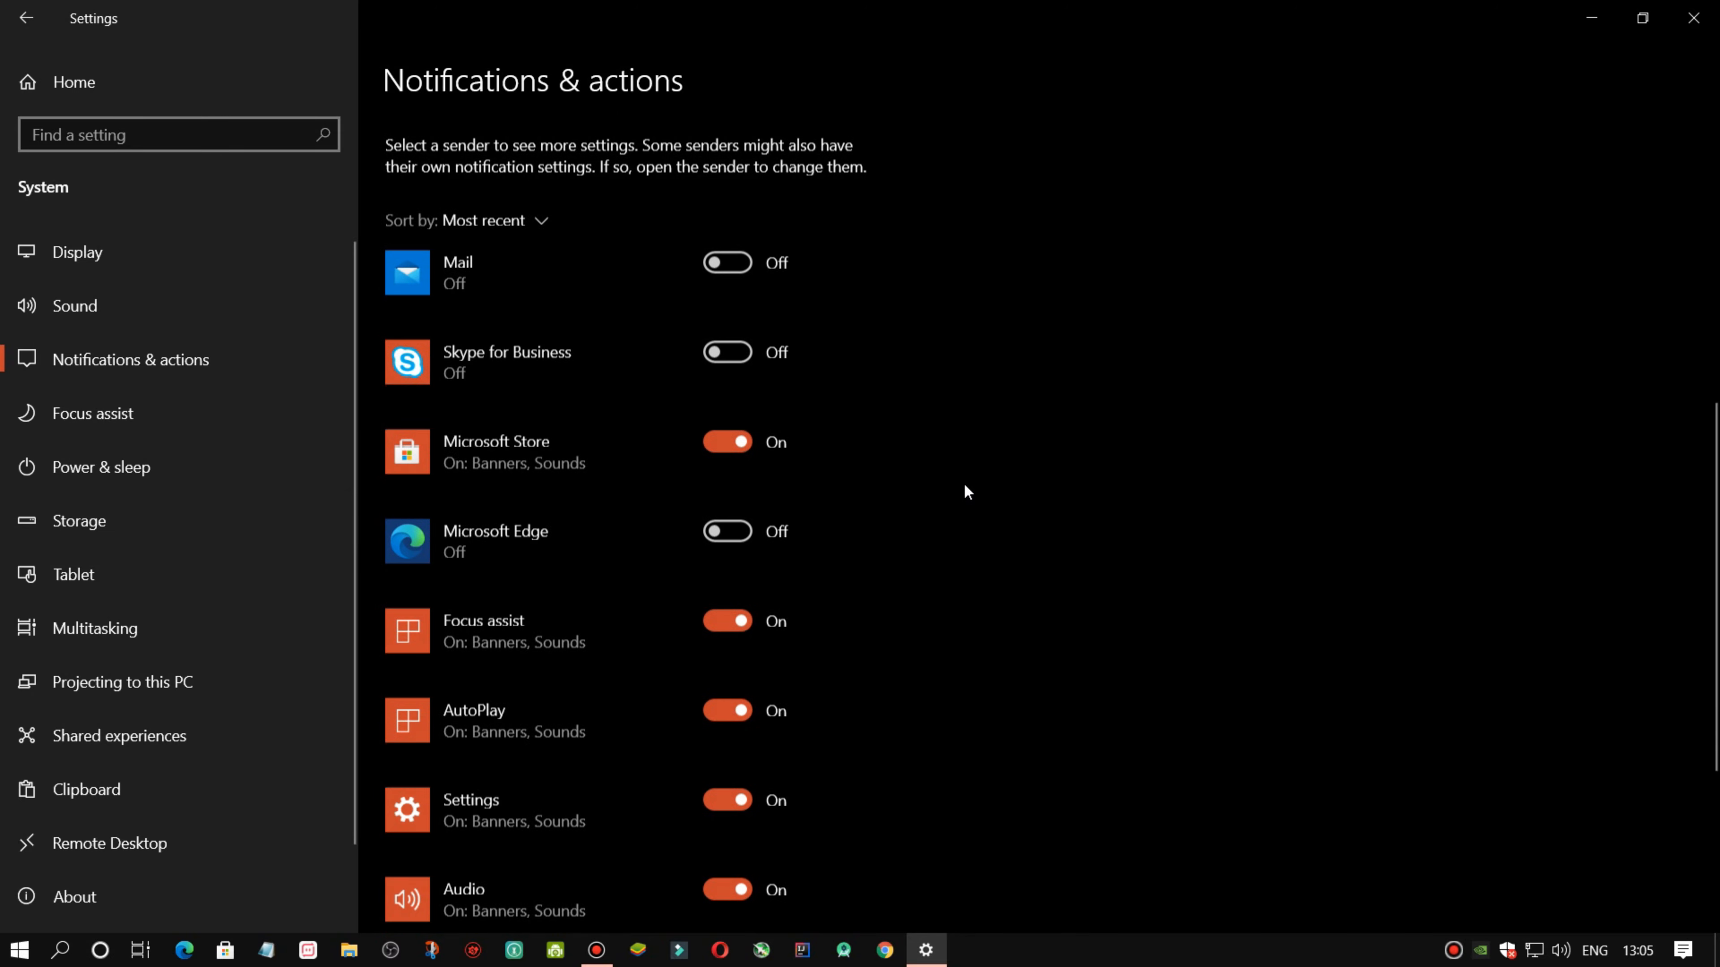
scroll(1083, 711, "up", 10)
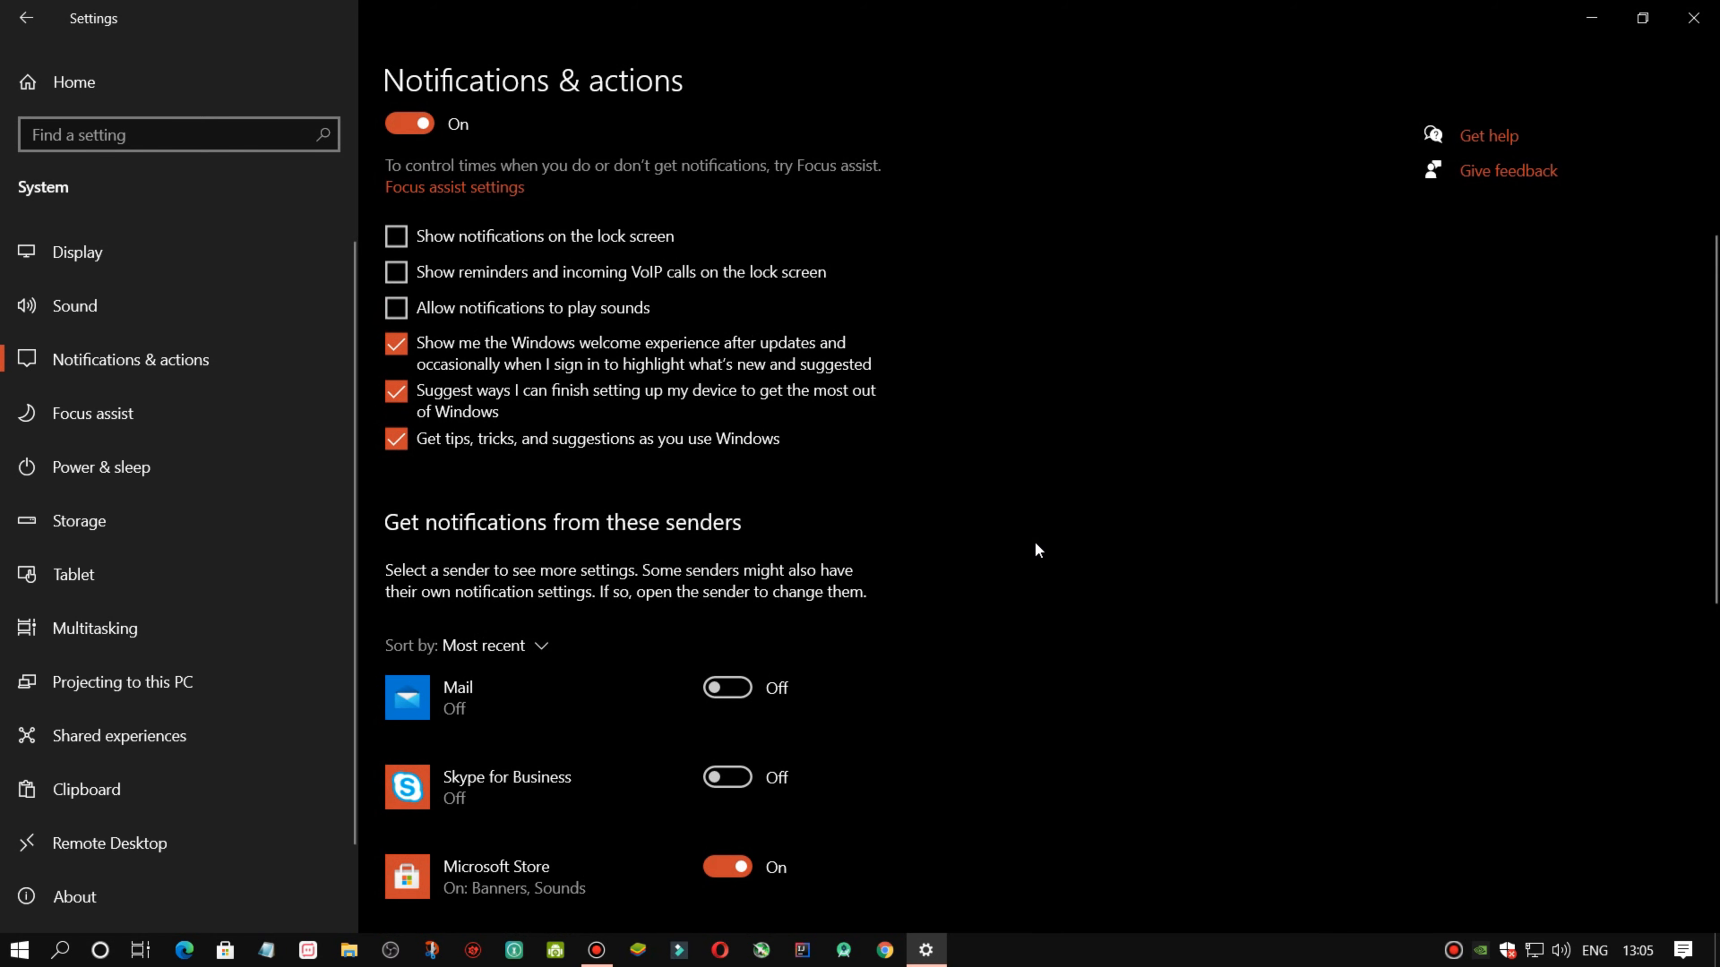
scroll(407, 309, "up", 2)
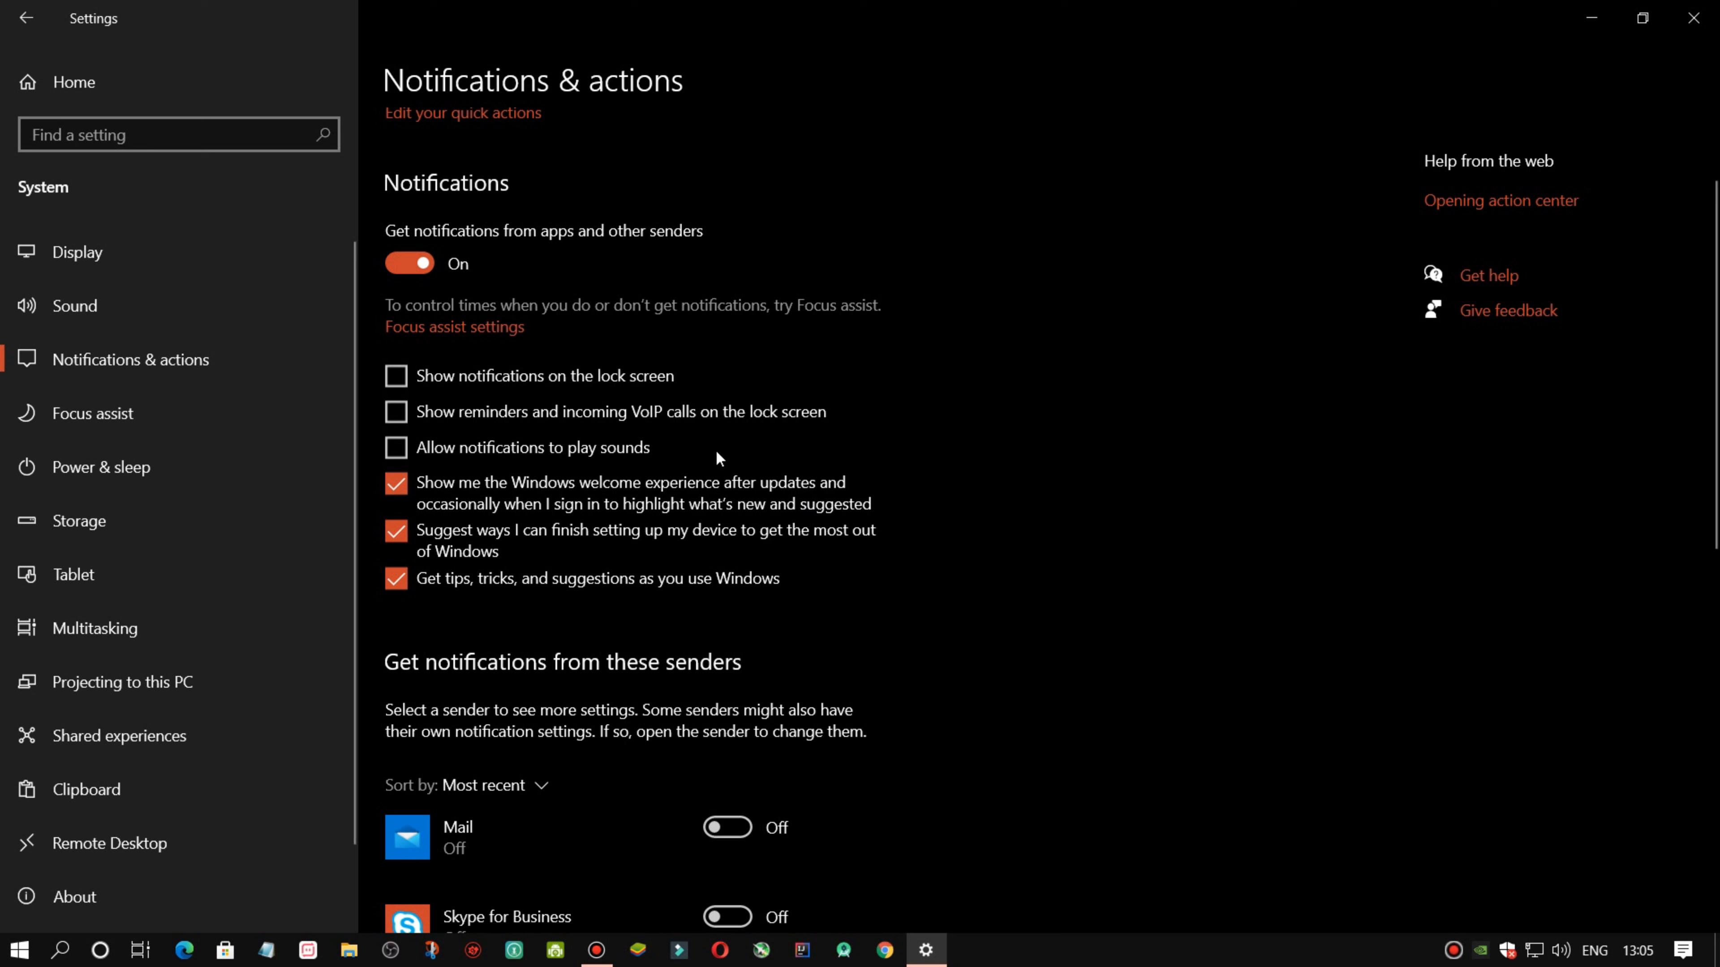
Open the additional power settings from Power & sleep and view the available power plans, including the additional ones.
left_click(289, 448)
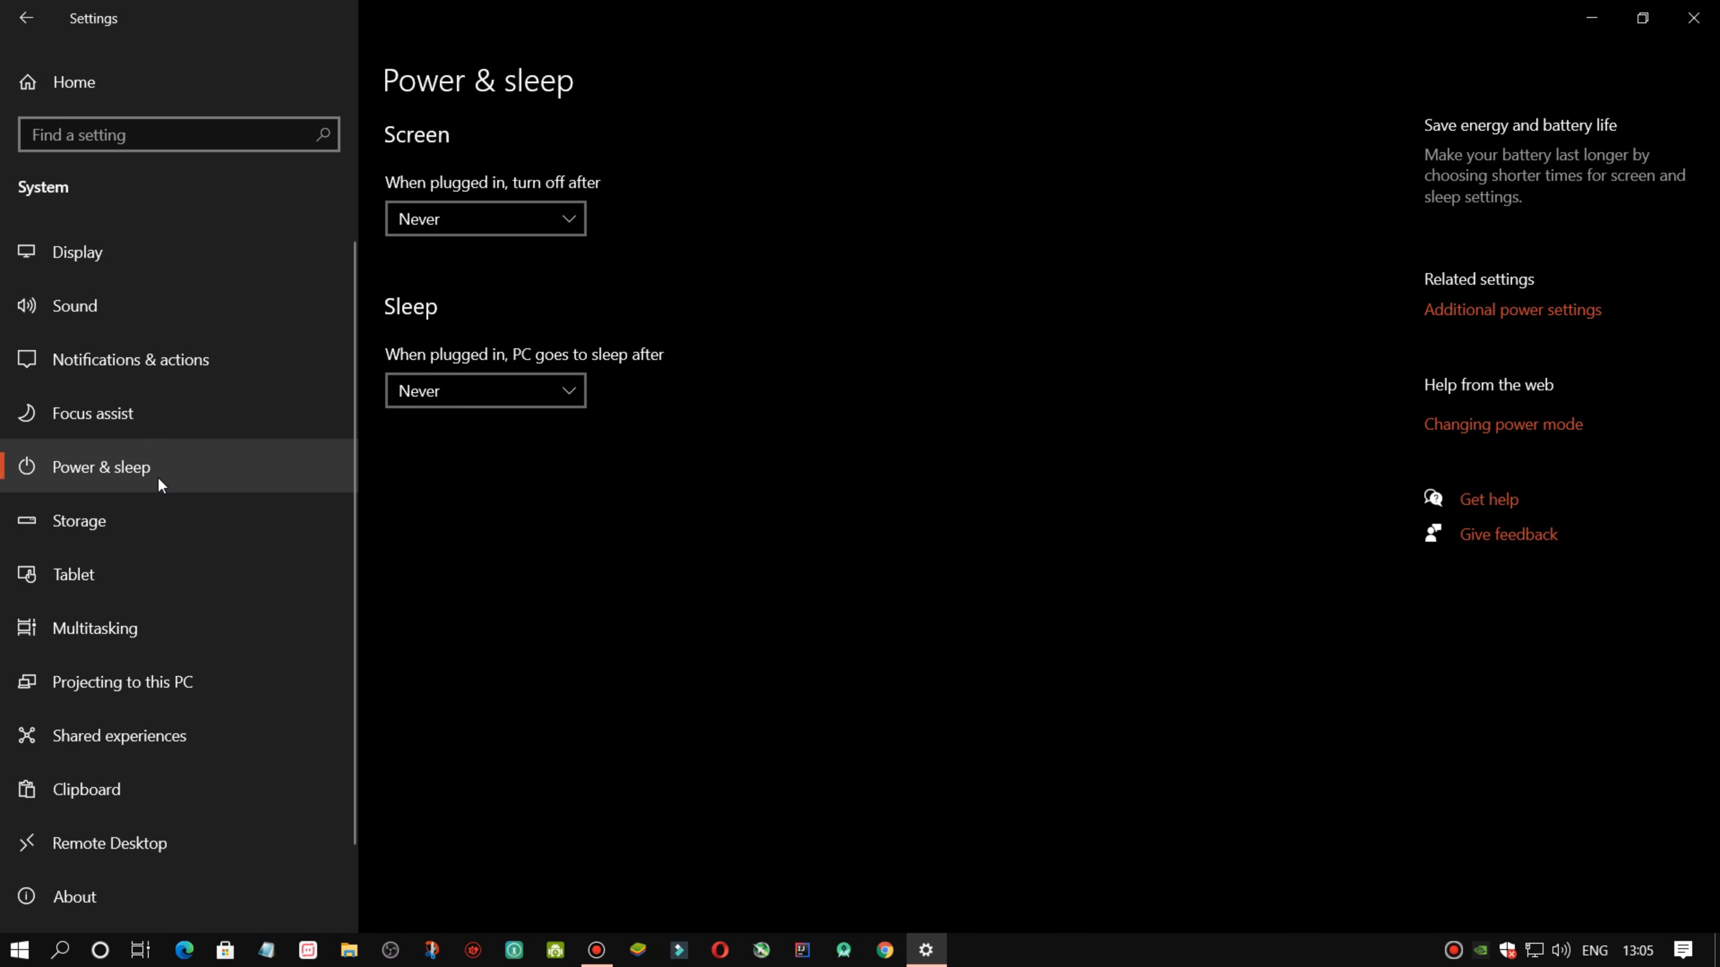
left_click(1509, 308)
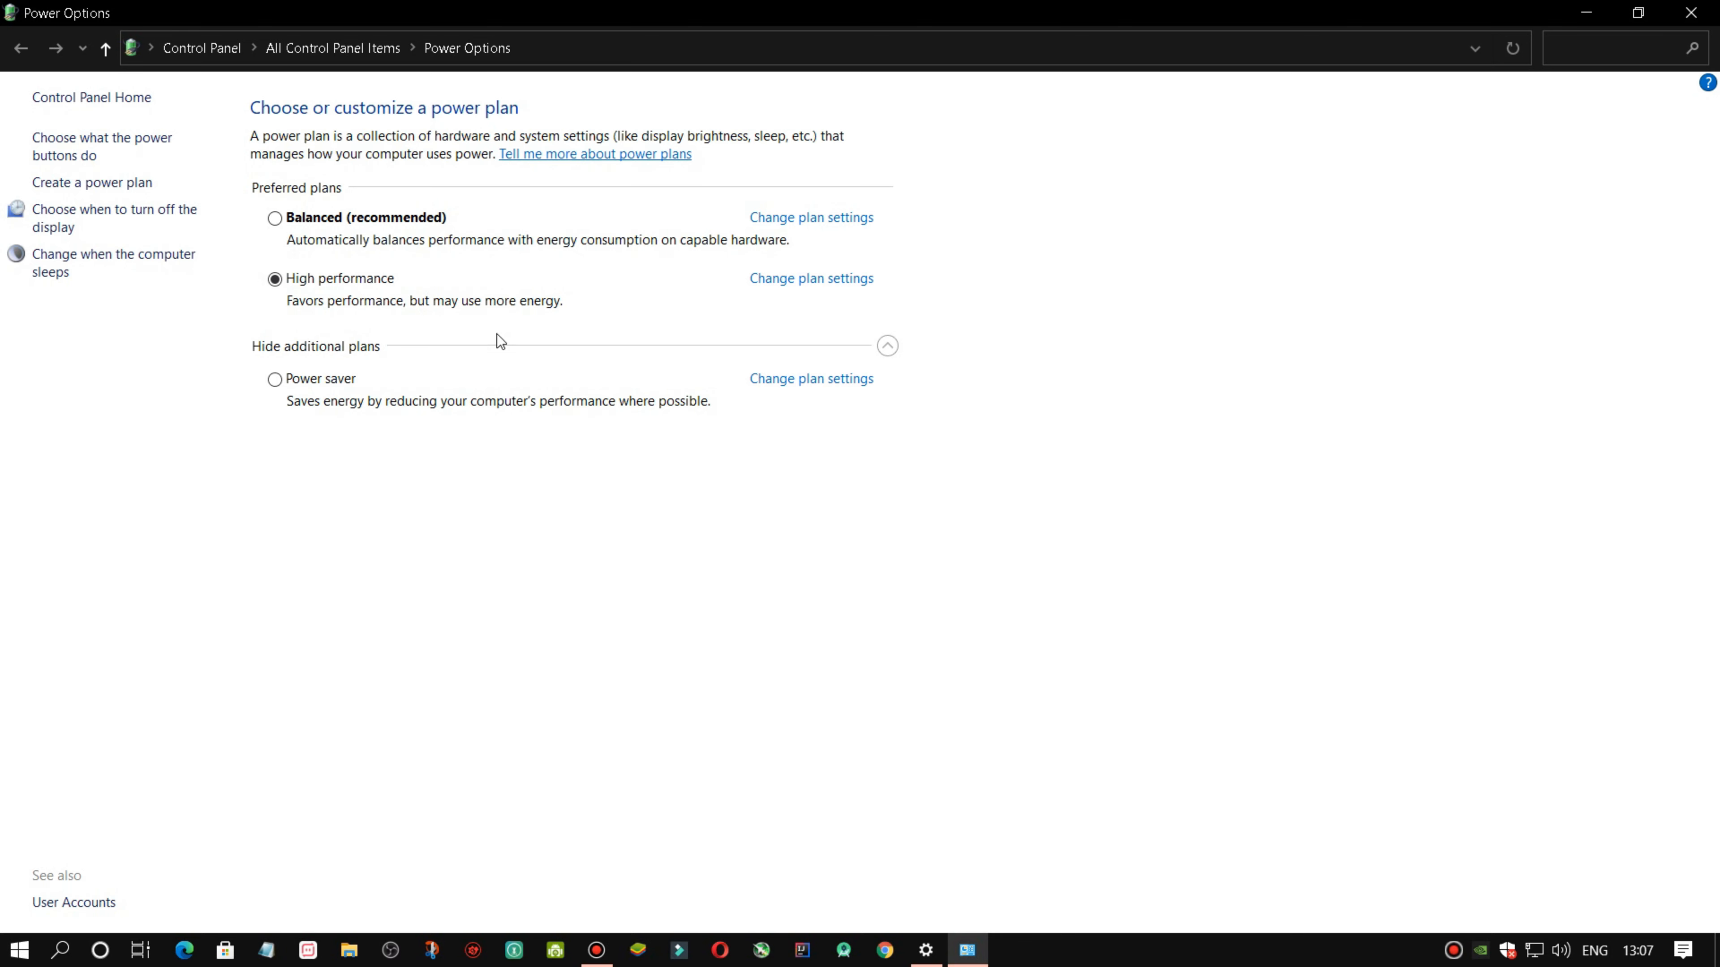
left_click(886, 342)
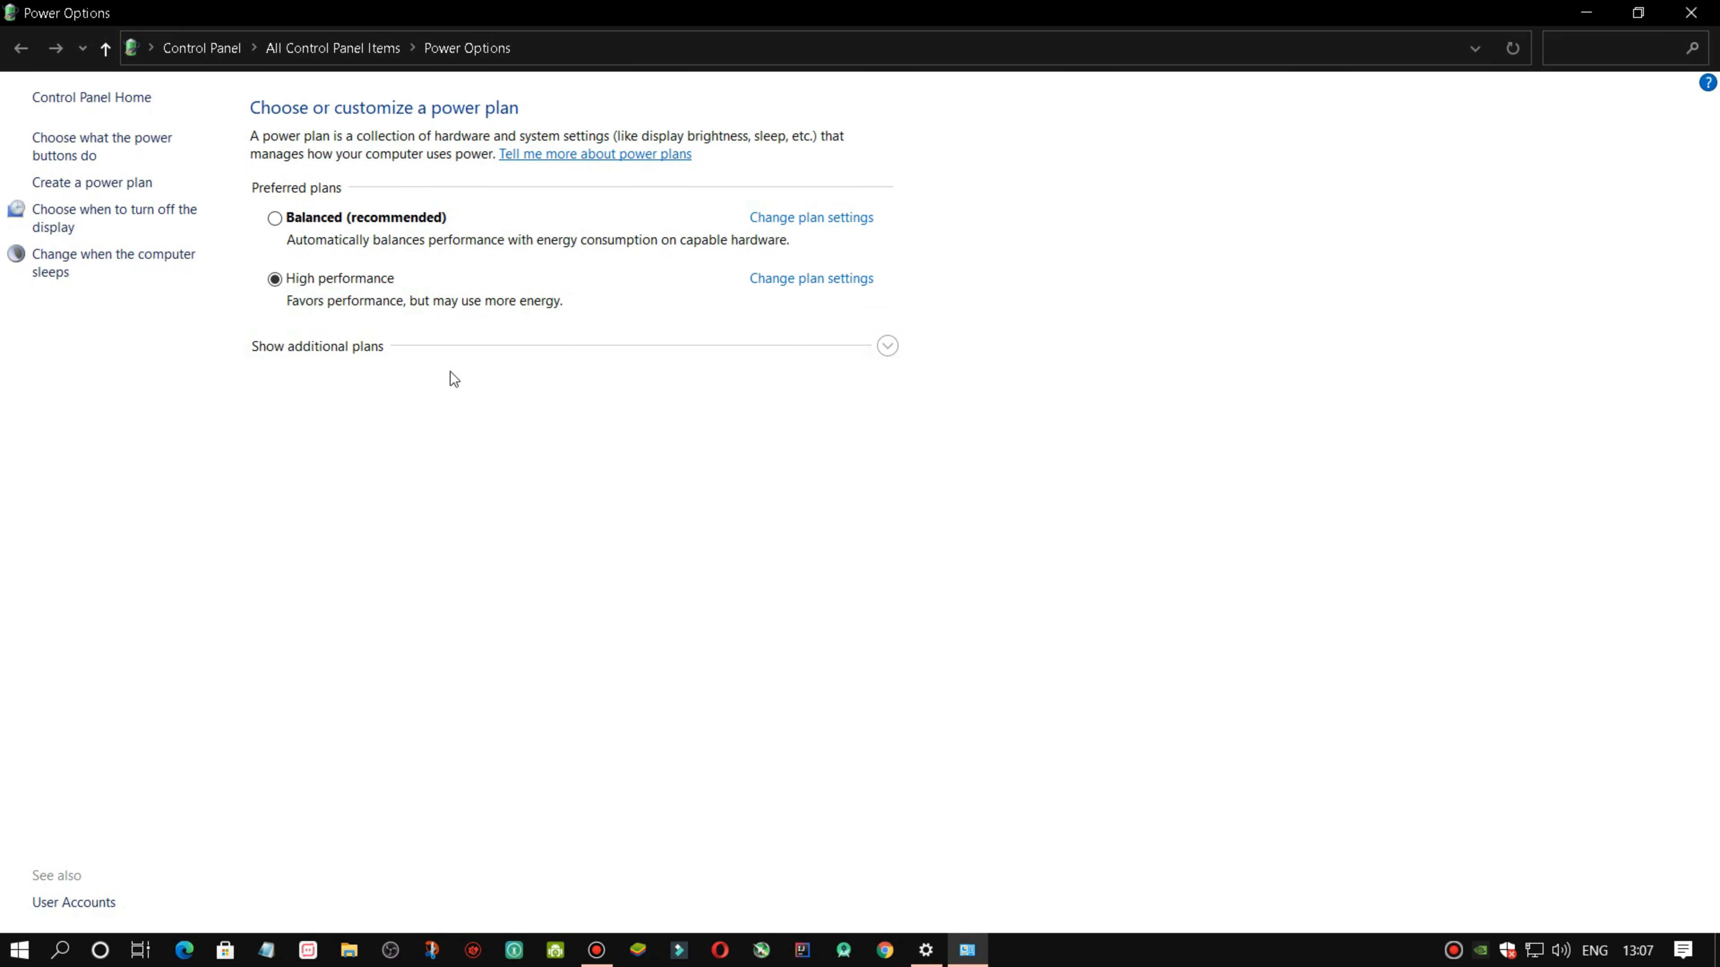
left_click(887, 346)
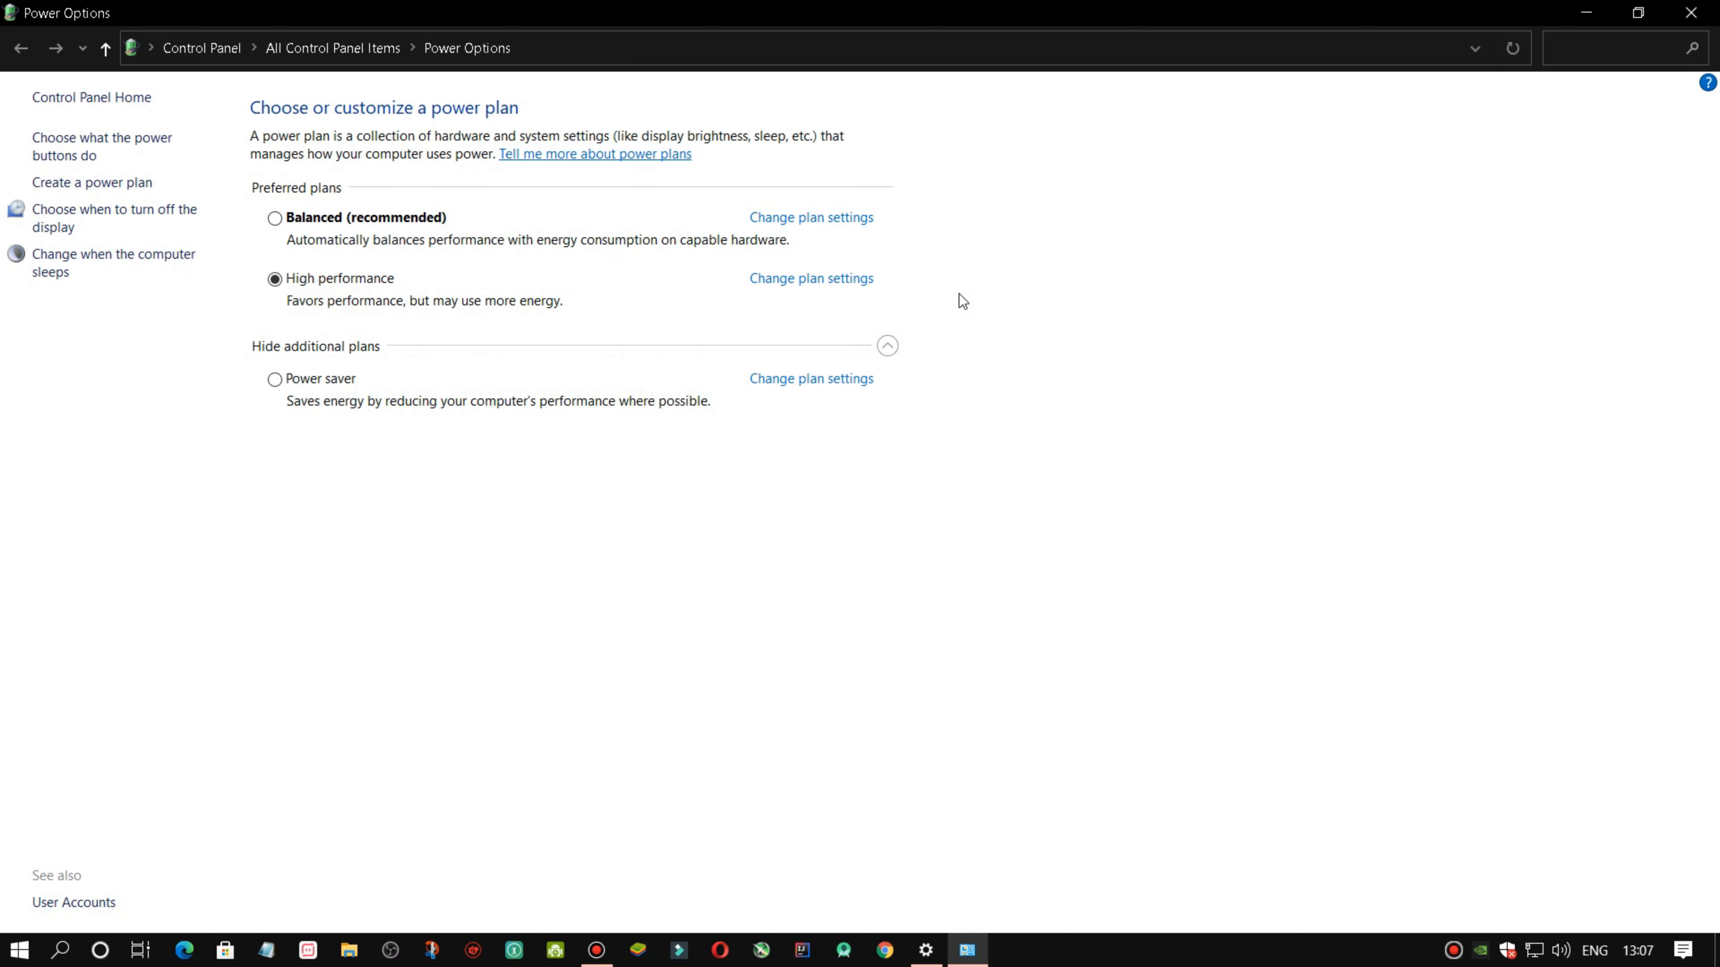
Open the advanced power settings of the High performance plan and move the dialog clear of the window's edge.
left_click(794, 279)
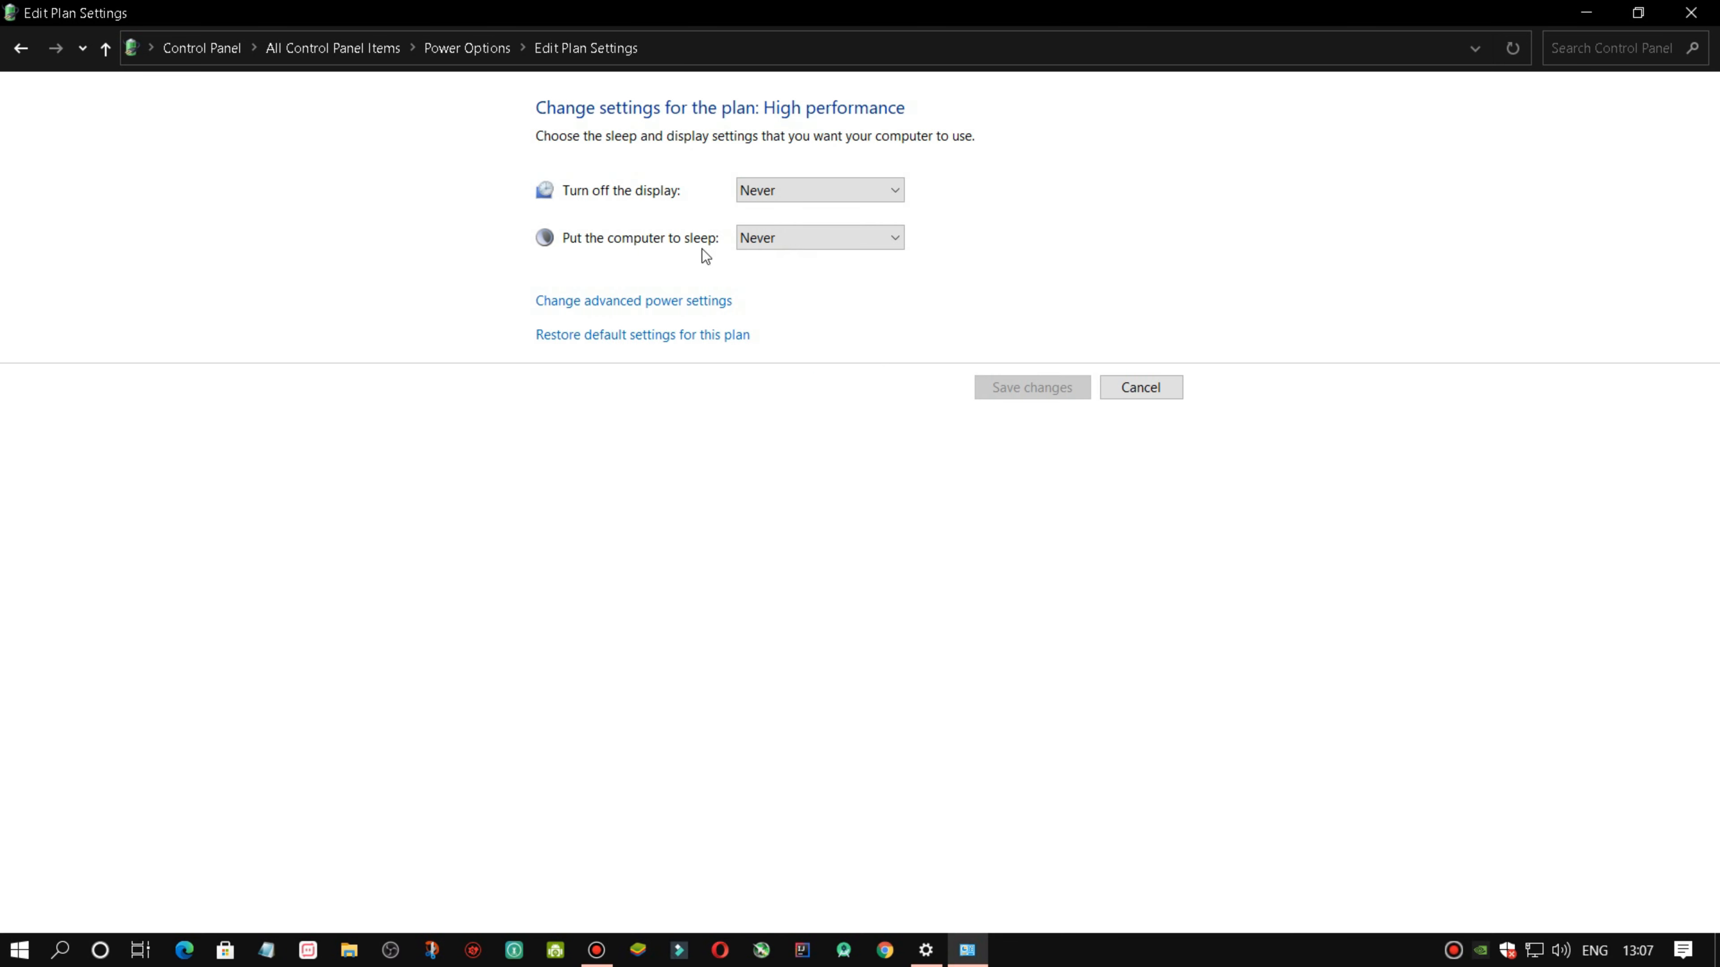
left_click(687, 302)
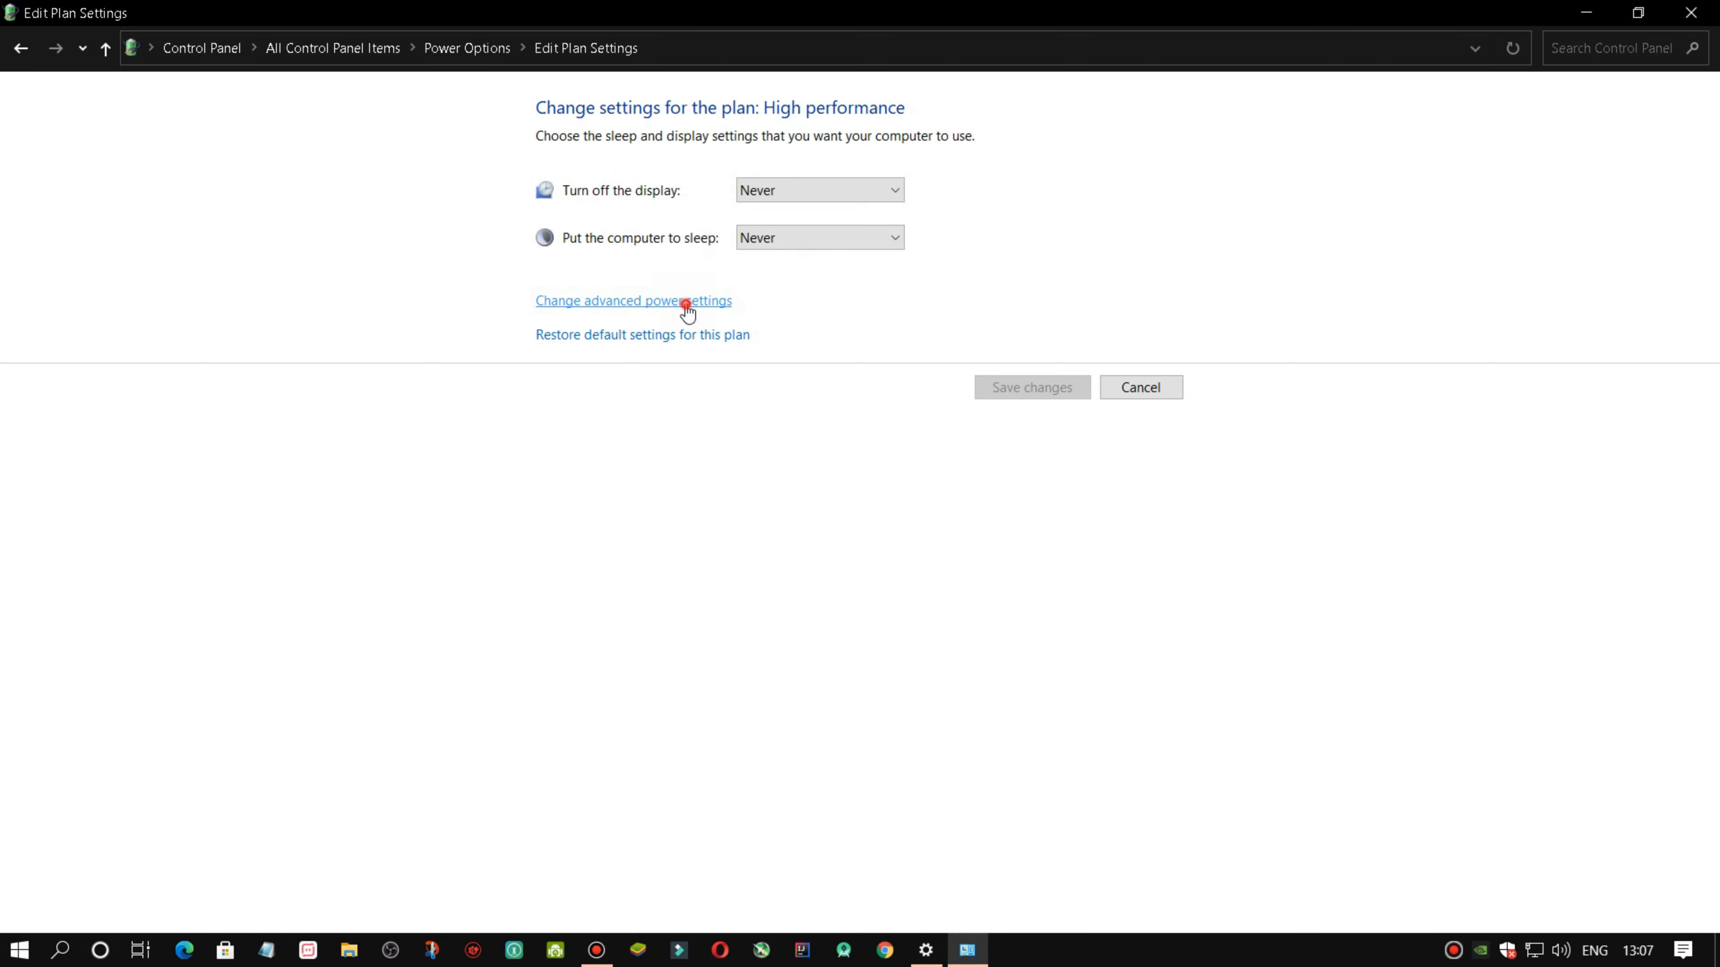
left_click_drag(252, 82, 538, 39)
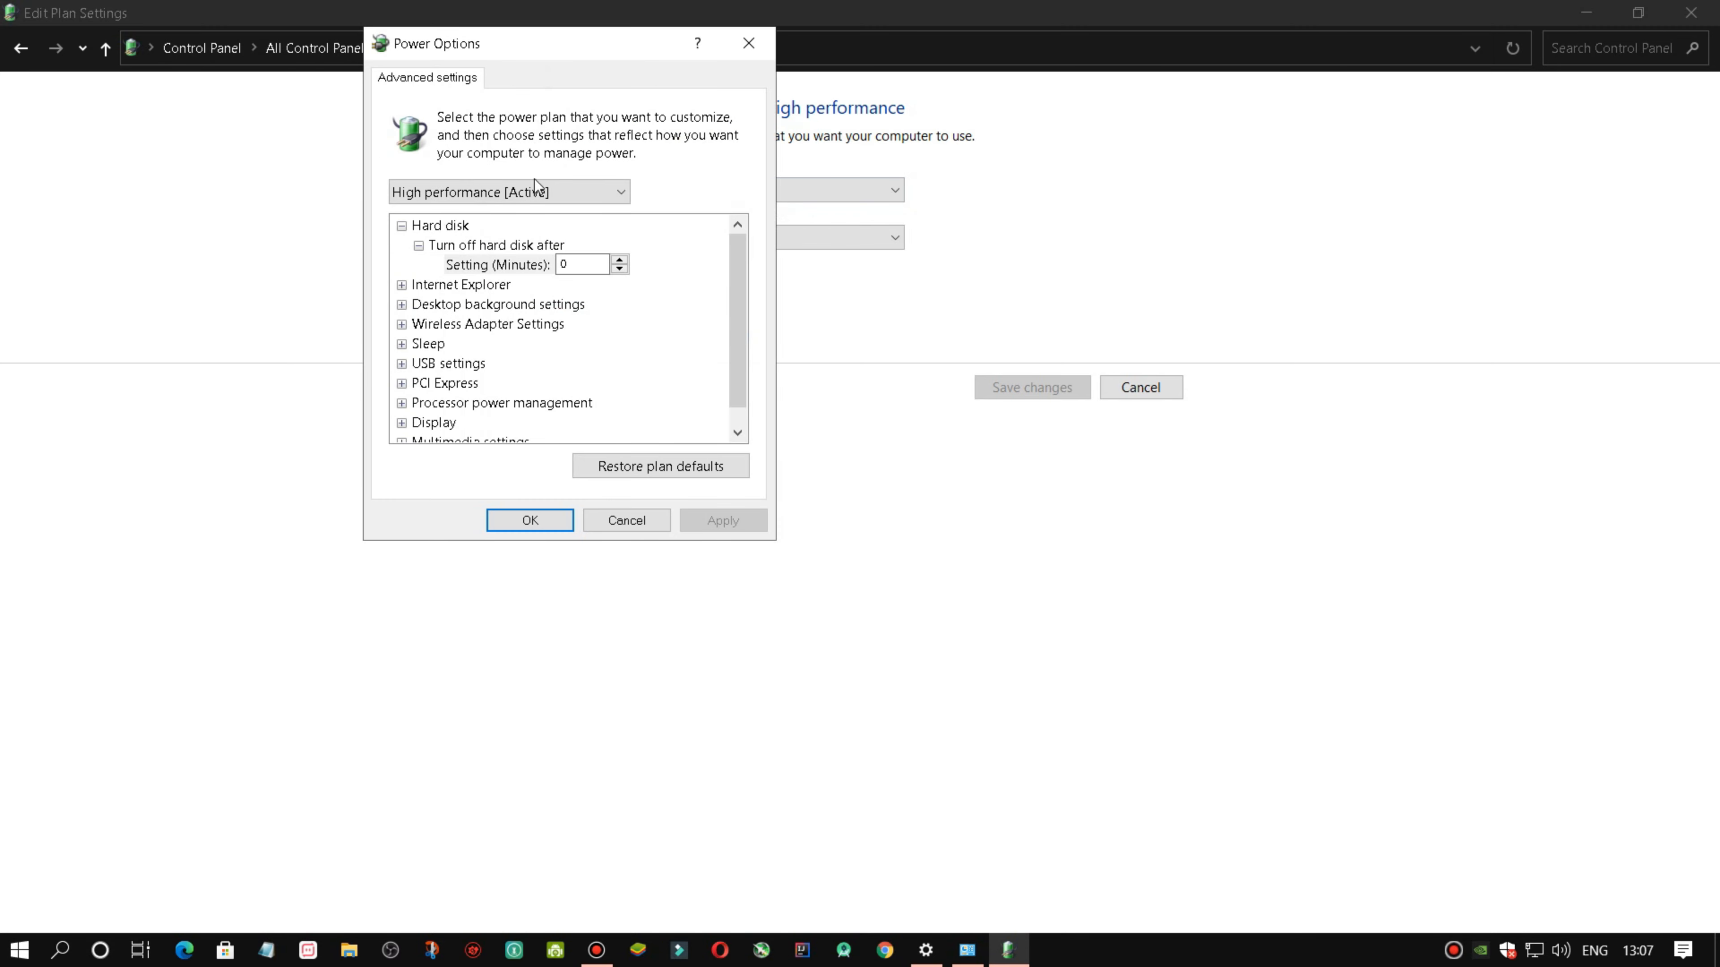
Check the Power Saving Mode options under Wireless Adapter Settings, leaving Maximum Performance selected.
left_click(402, 325)
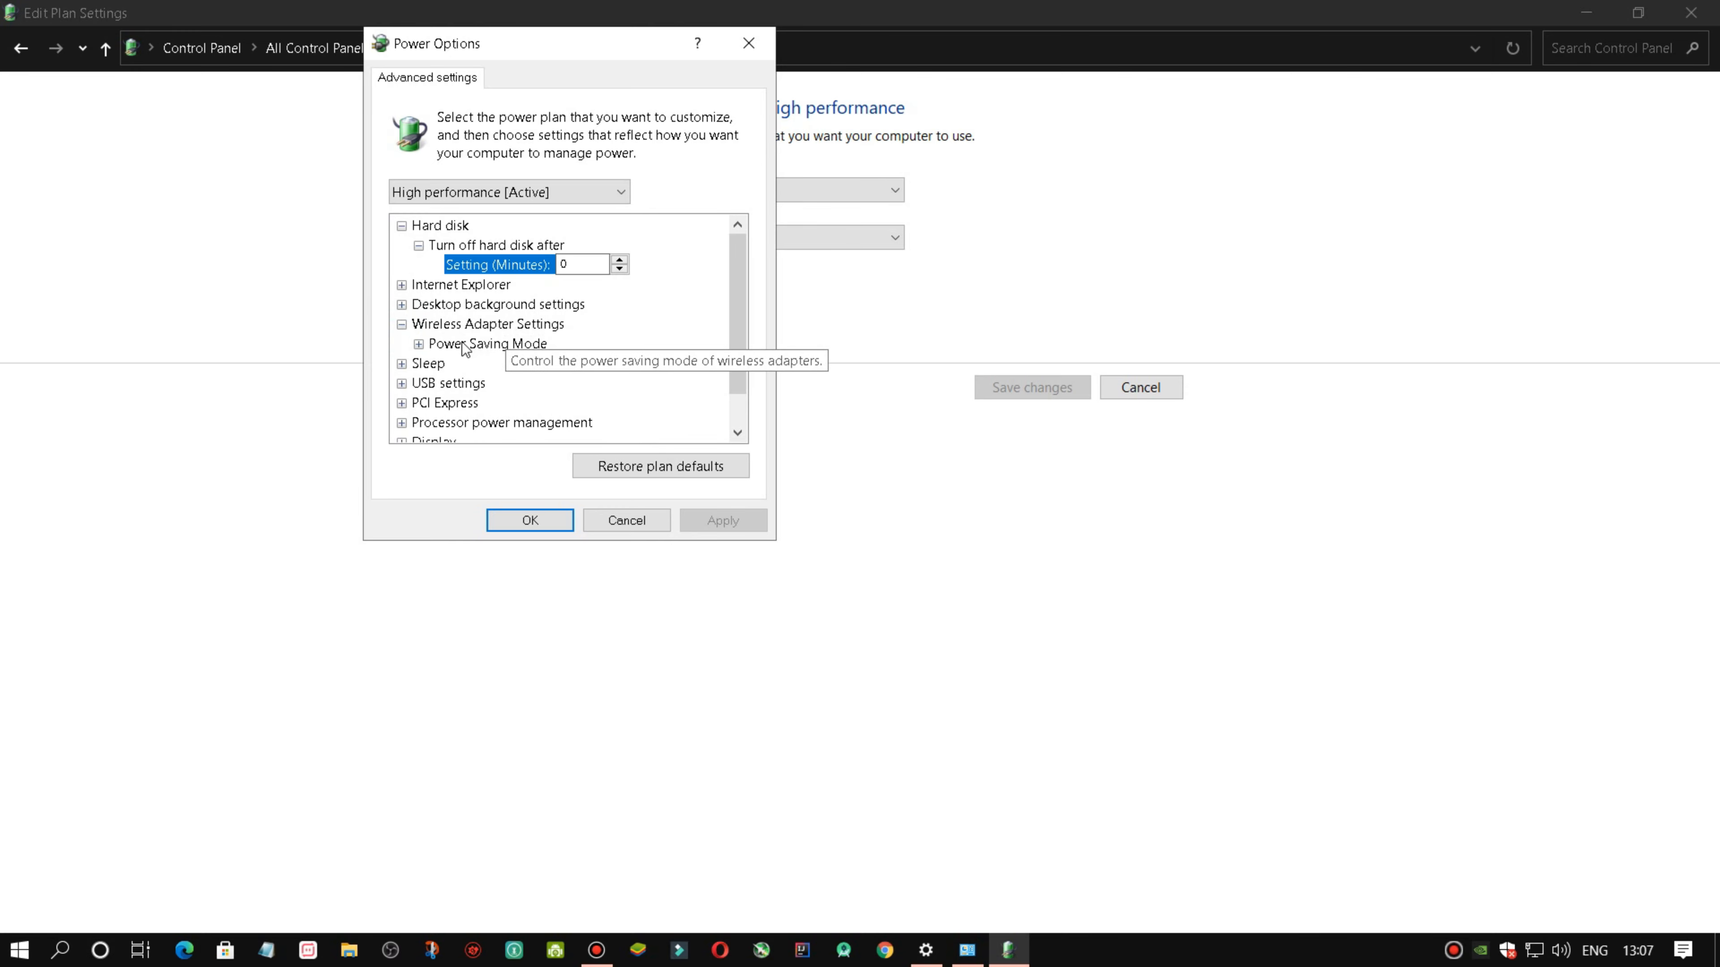
left_click(419, 344)
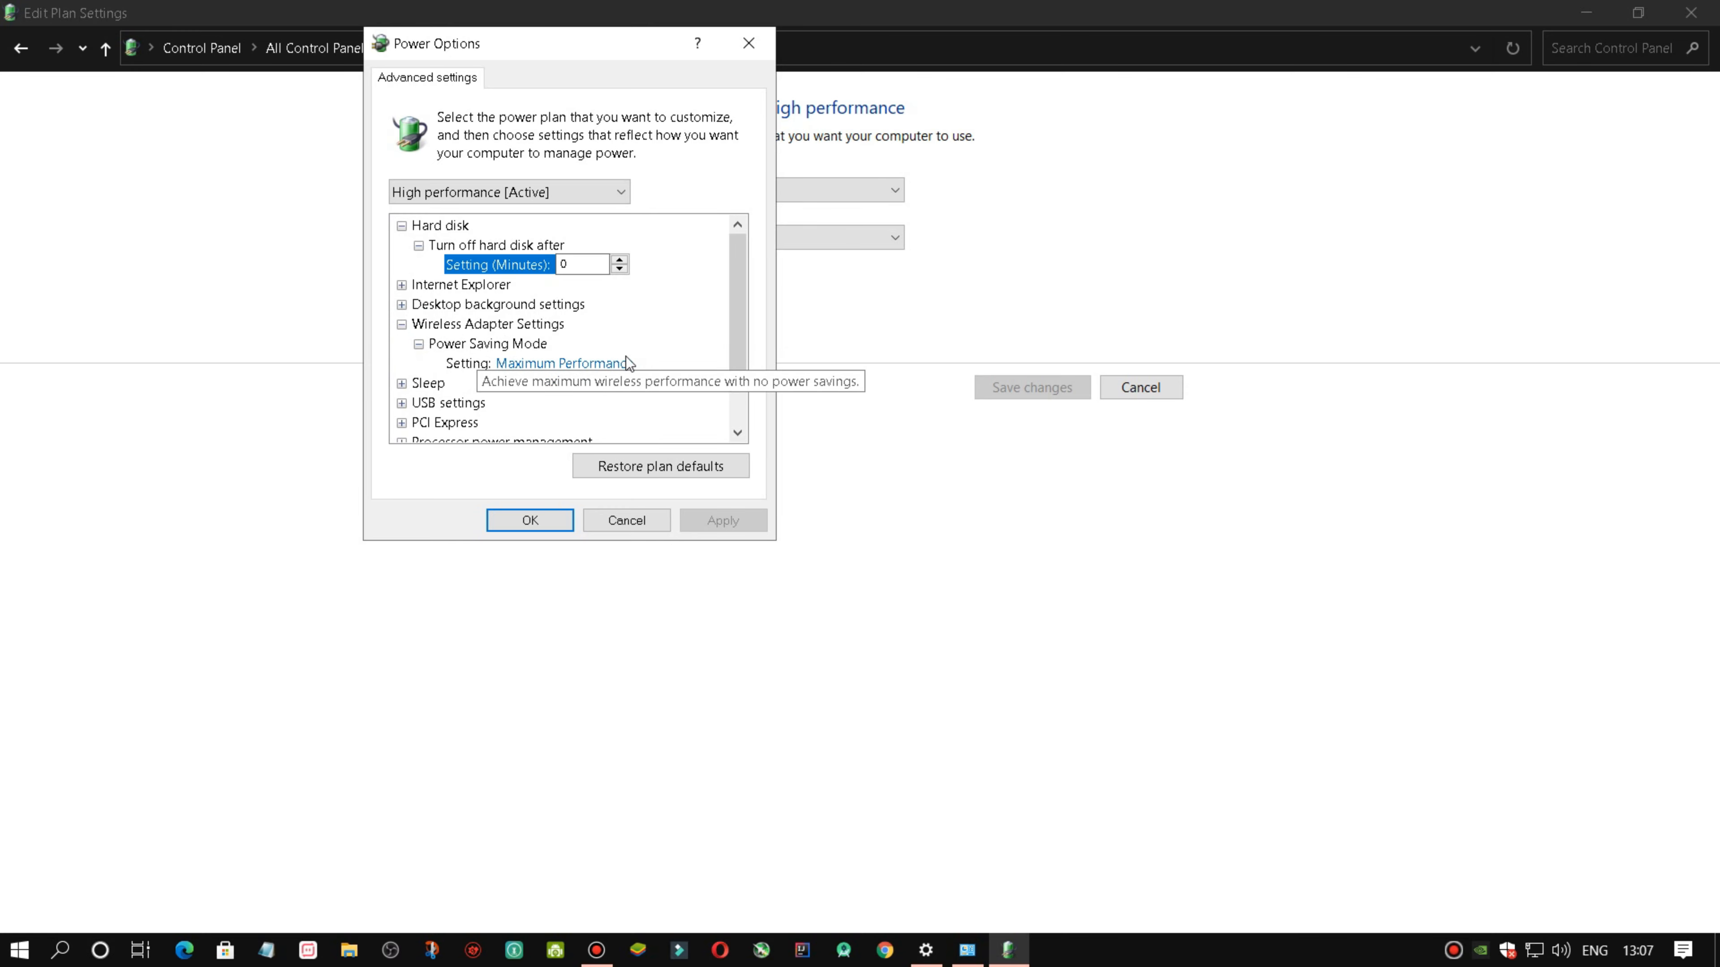
left_click(598, 365)
left_click(635, 364)
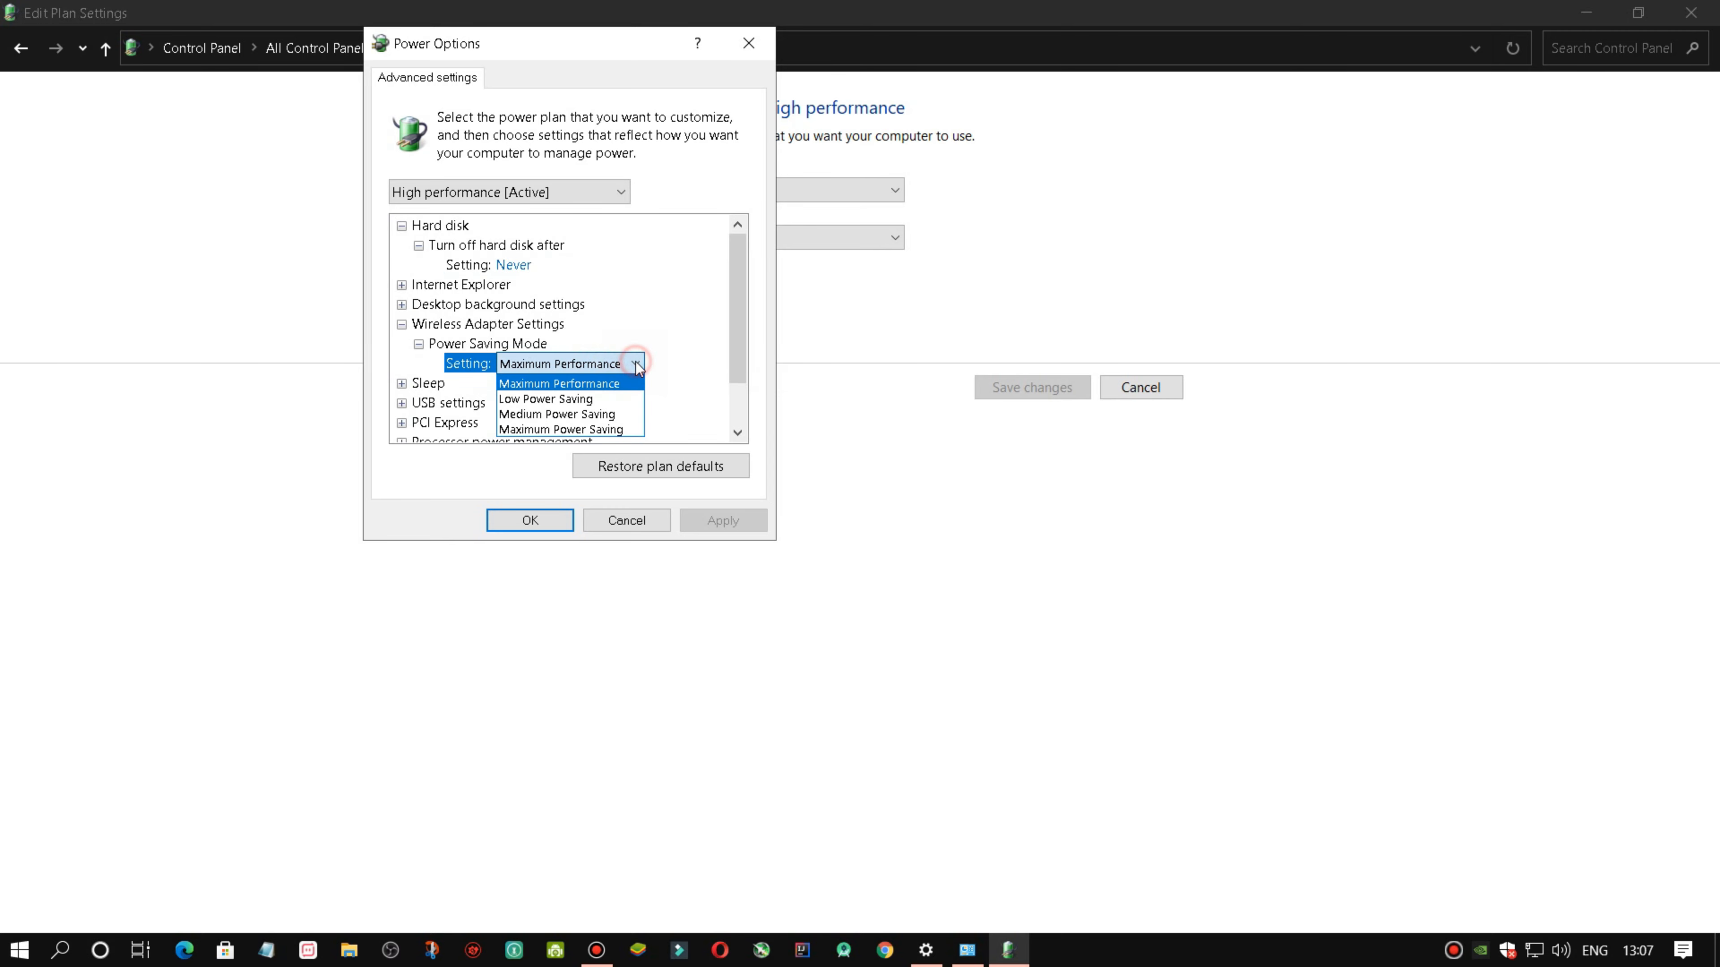
left_click(636, 364)
scroll(739, 373, "down", 1)
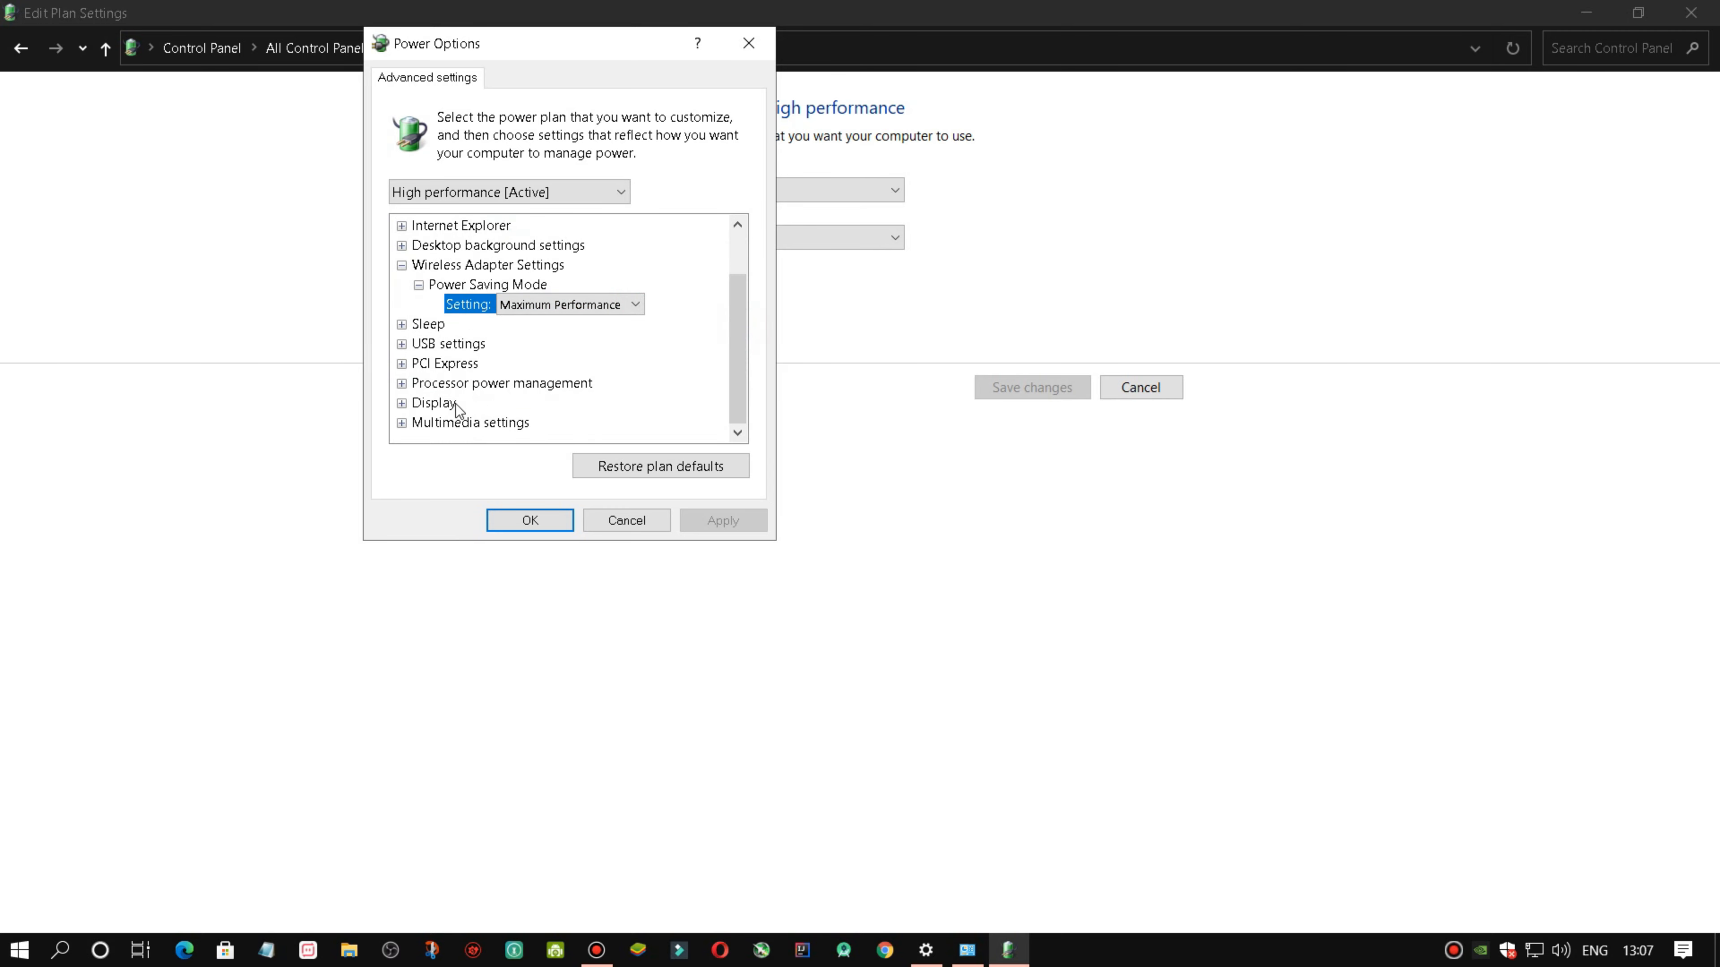
Check the Link State Power Management setting under PCI Express in the High performance plan's advanced options.
left_click(402, 364)
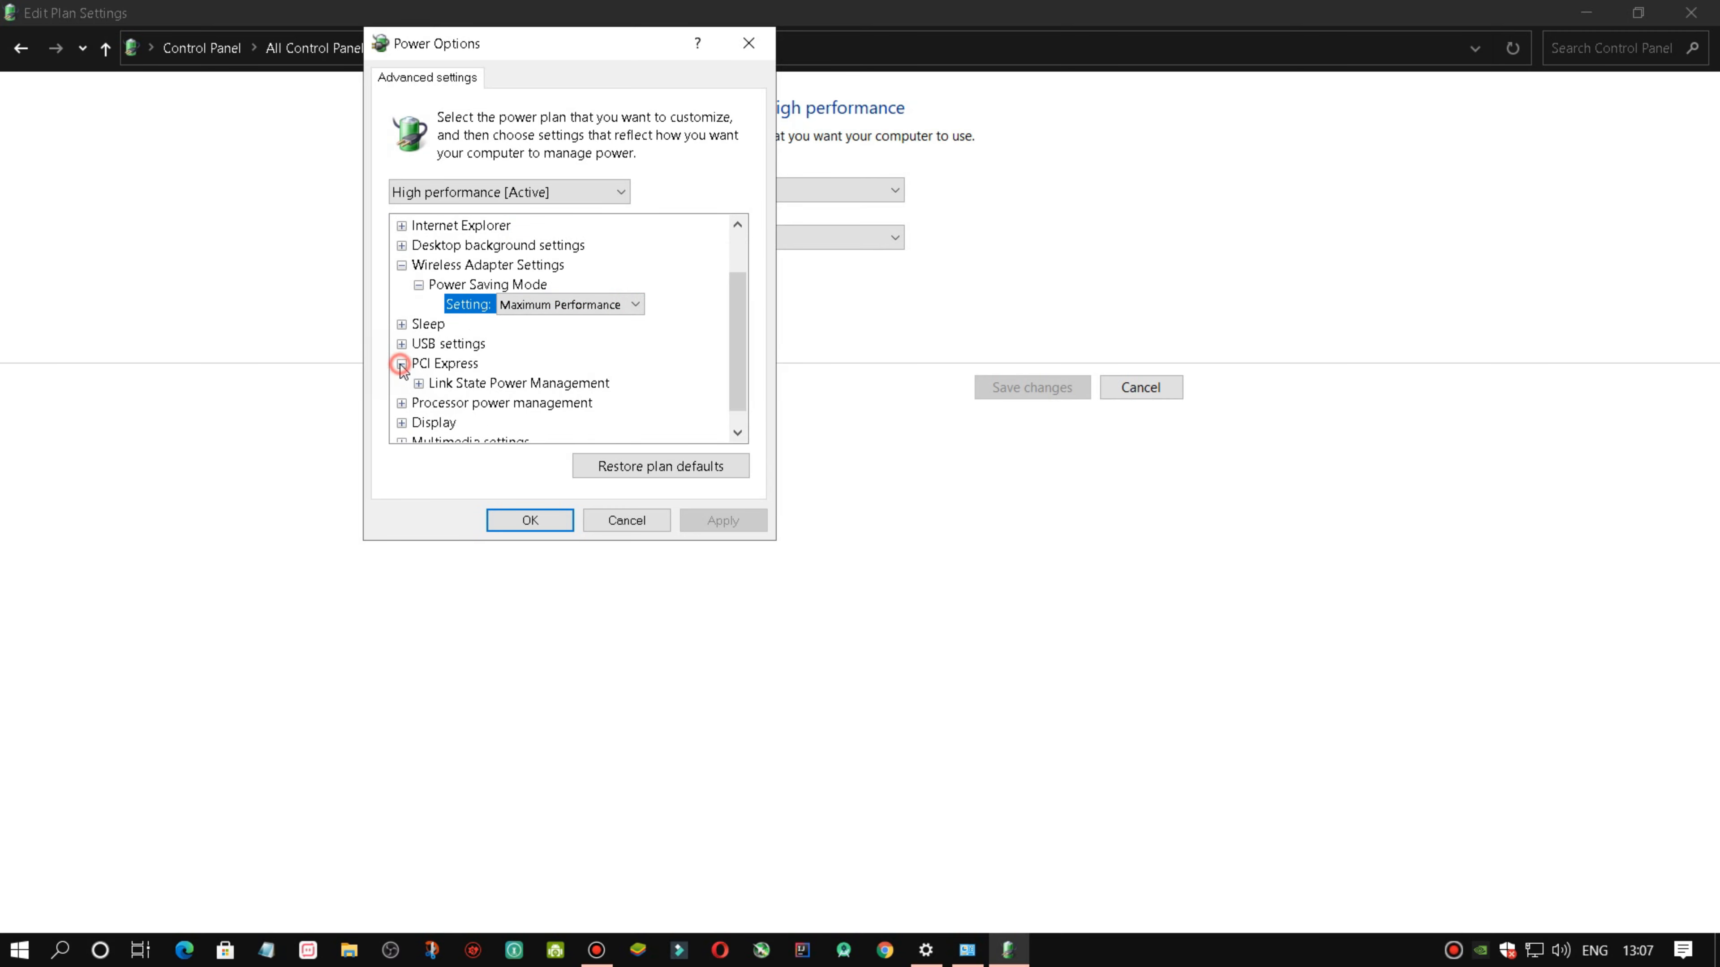
left_click(418, 384)
scroll(584, 356, "down", 1)
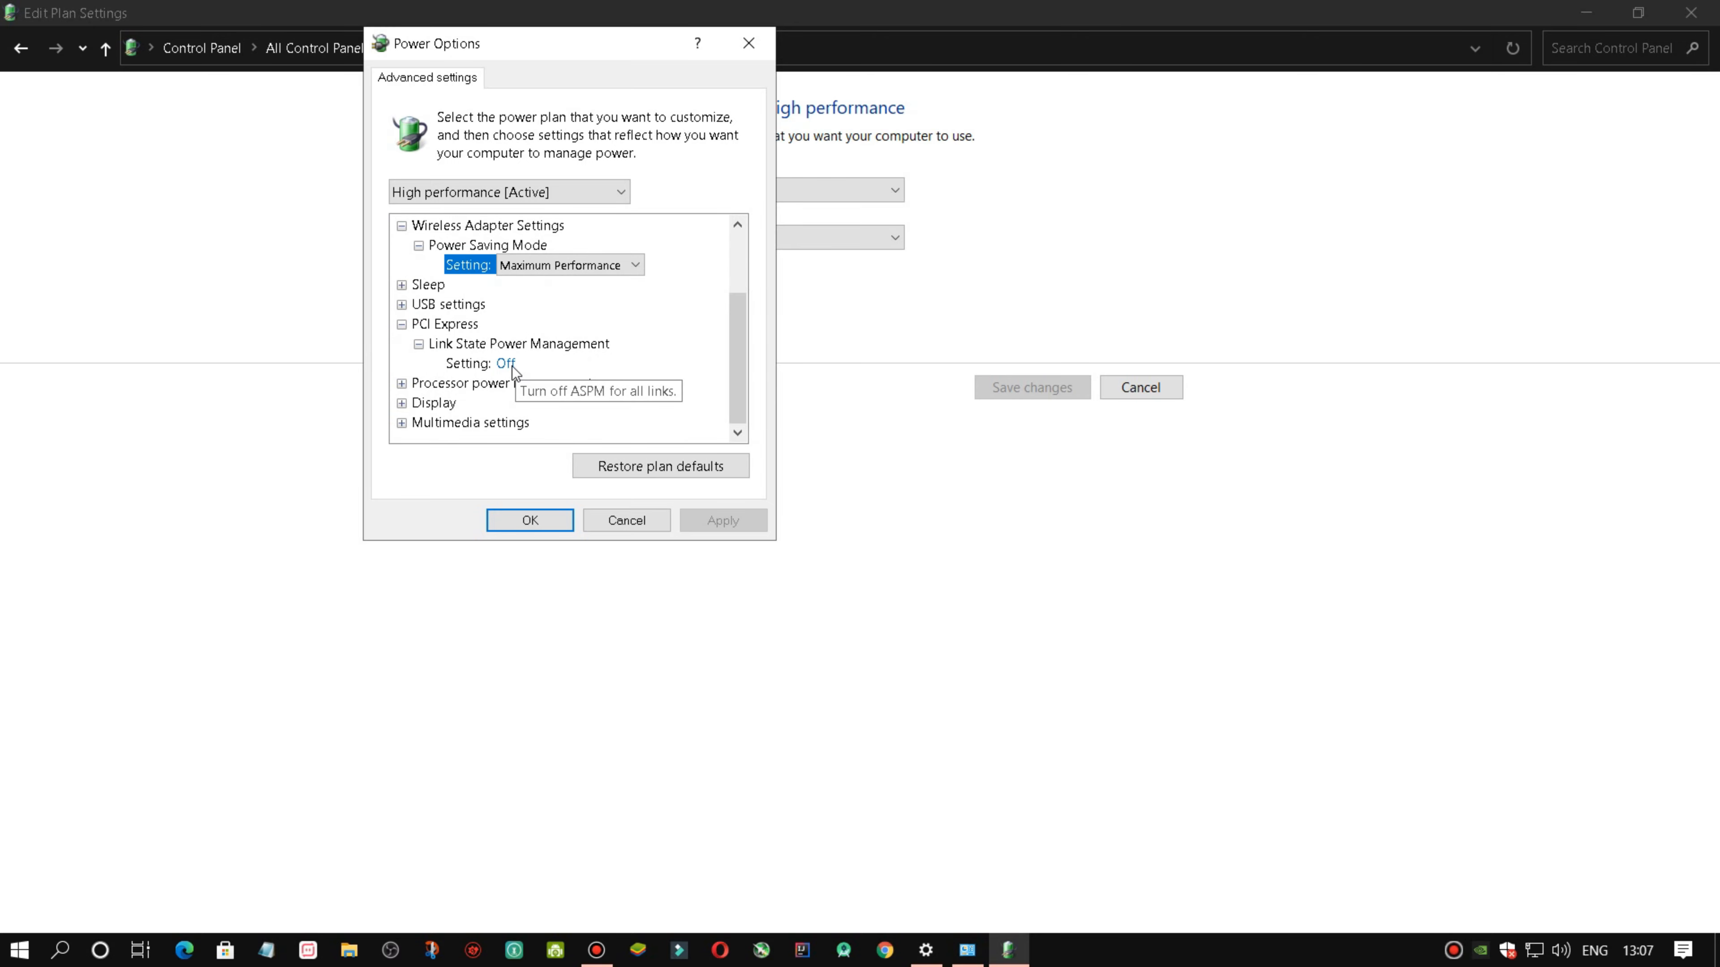
Check the minimum and maximum processor state settings under Processor power management.
left_click(401, 383)
scroll(677, 325, "down", 1)
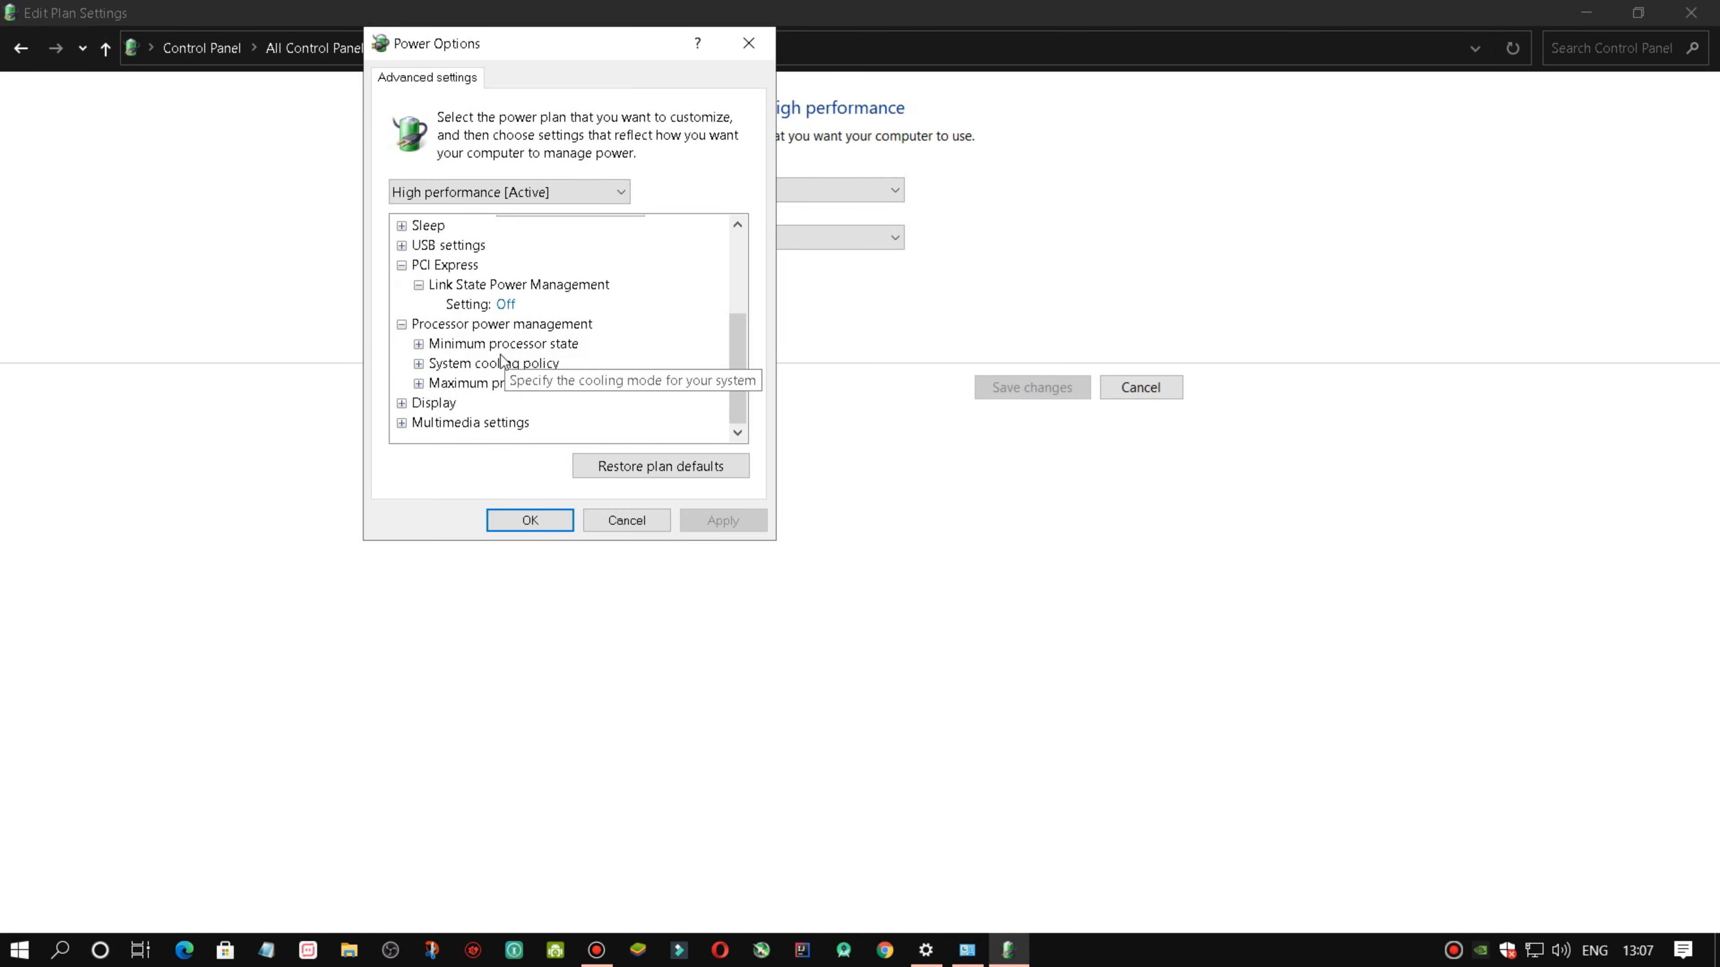
left_click(418, 344)
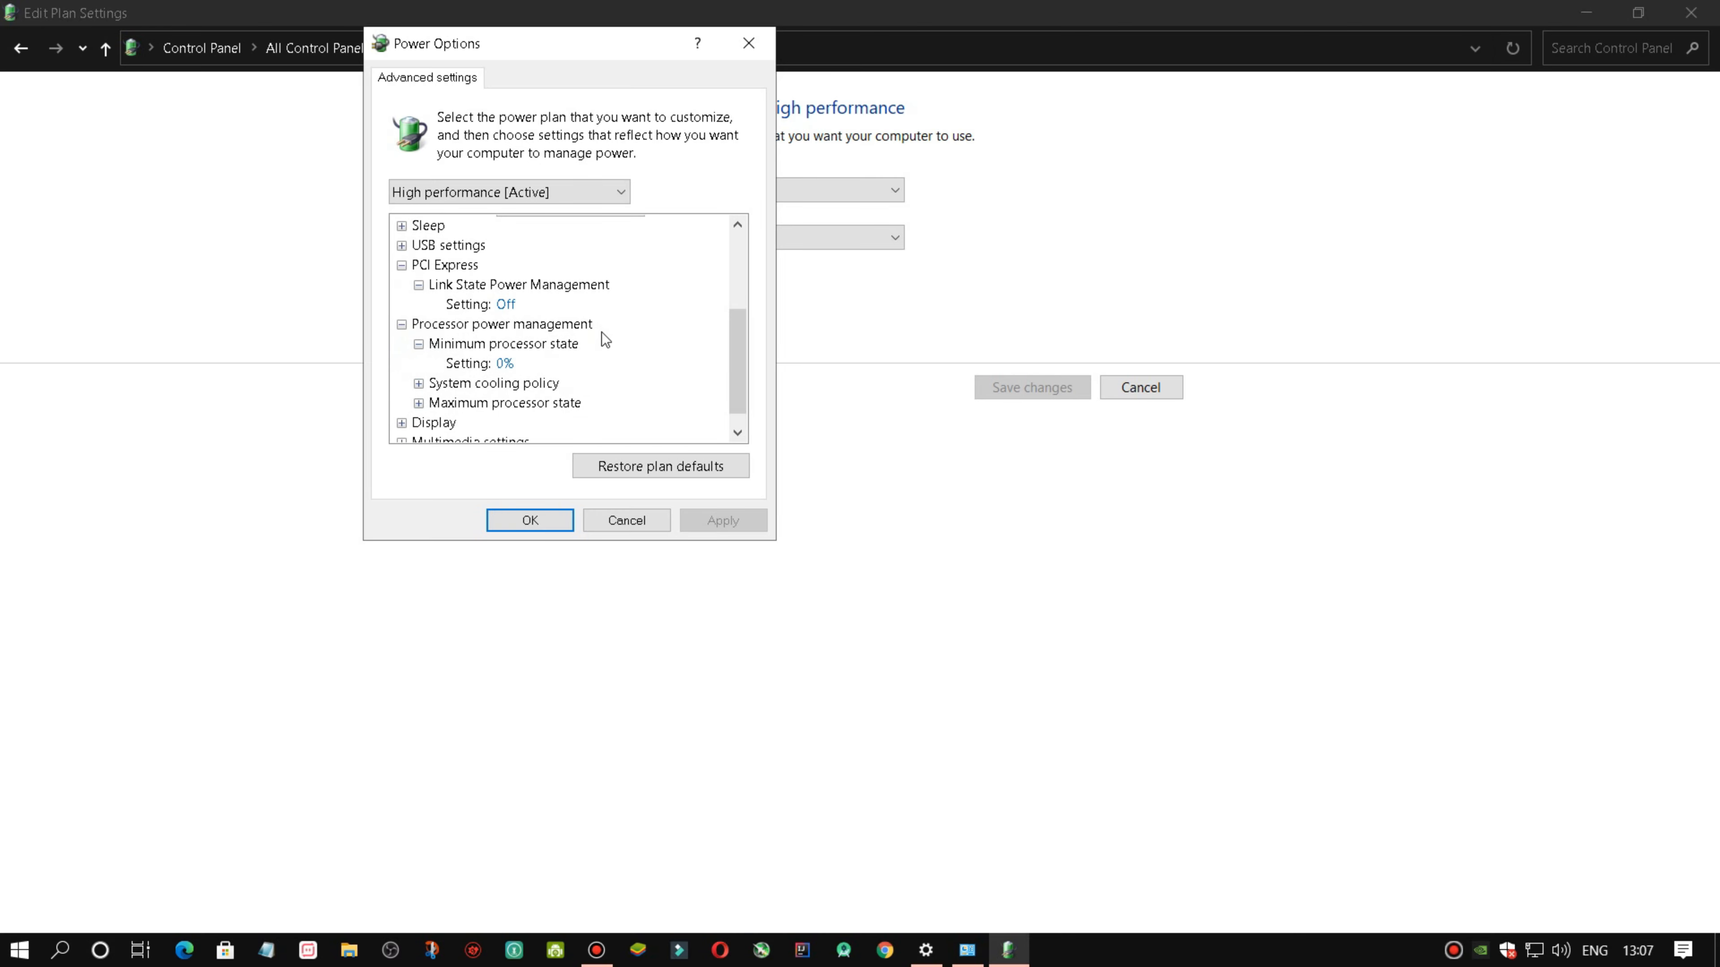
scroll(602, 332, "down", 1)
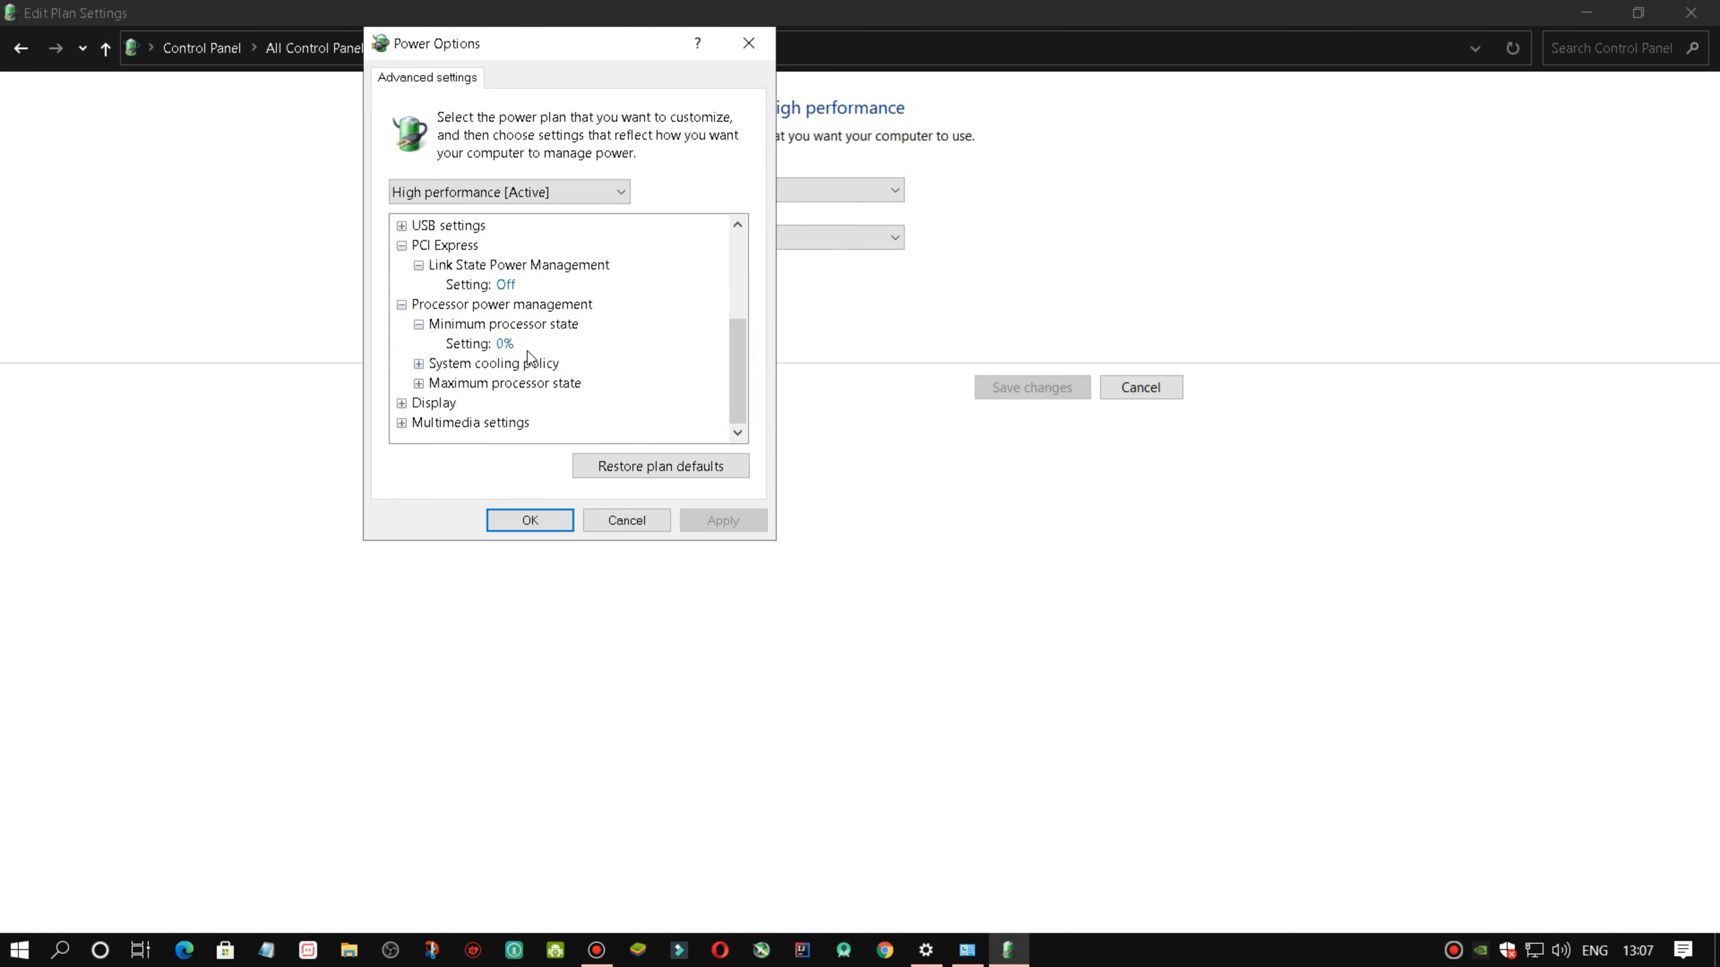
left_click(418, 384)
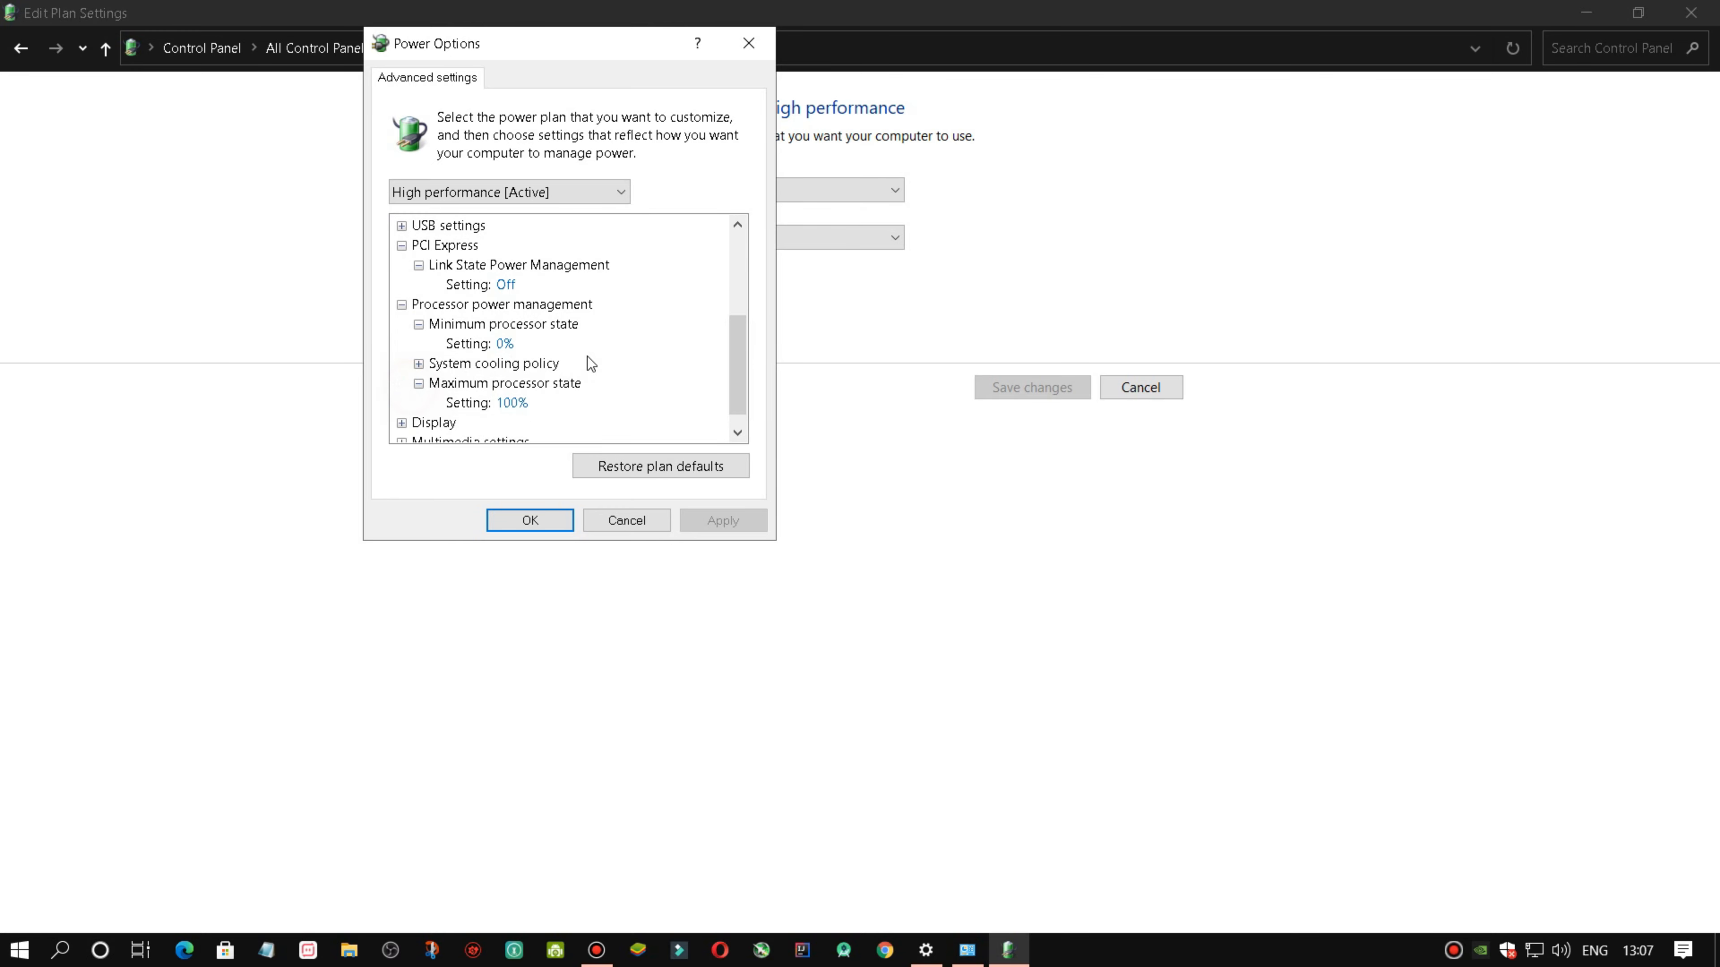
scroll(569, 375, "down", 1)
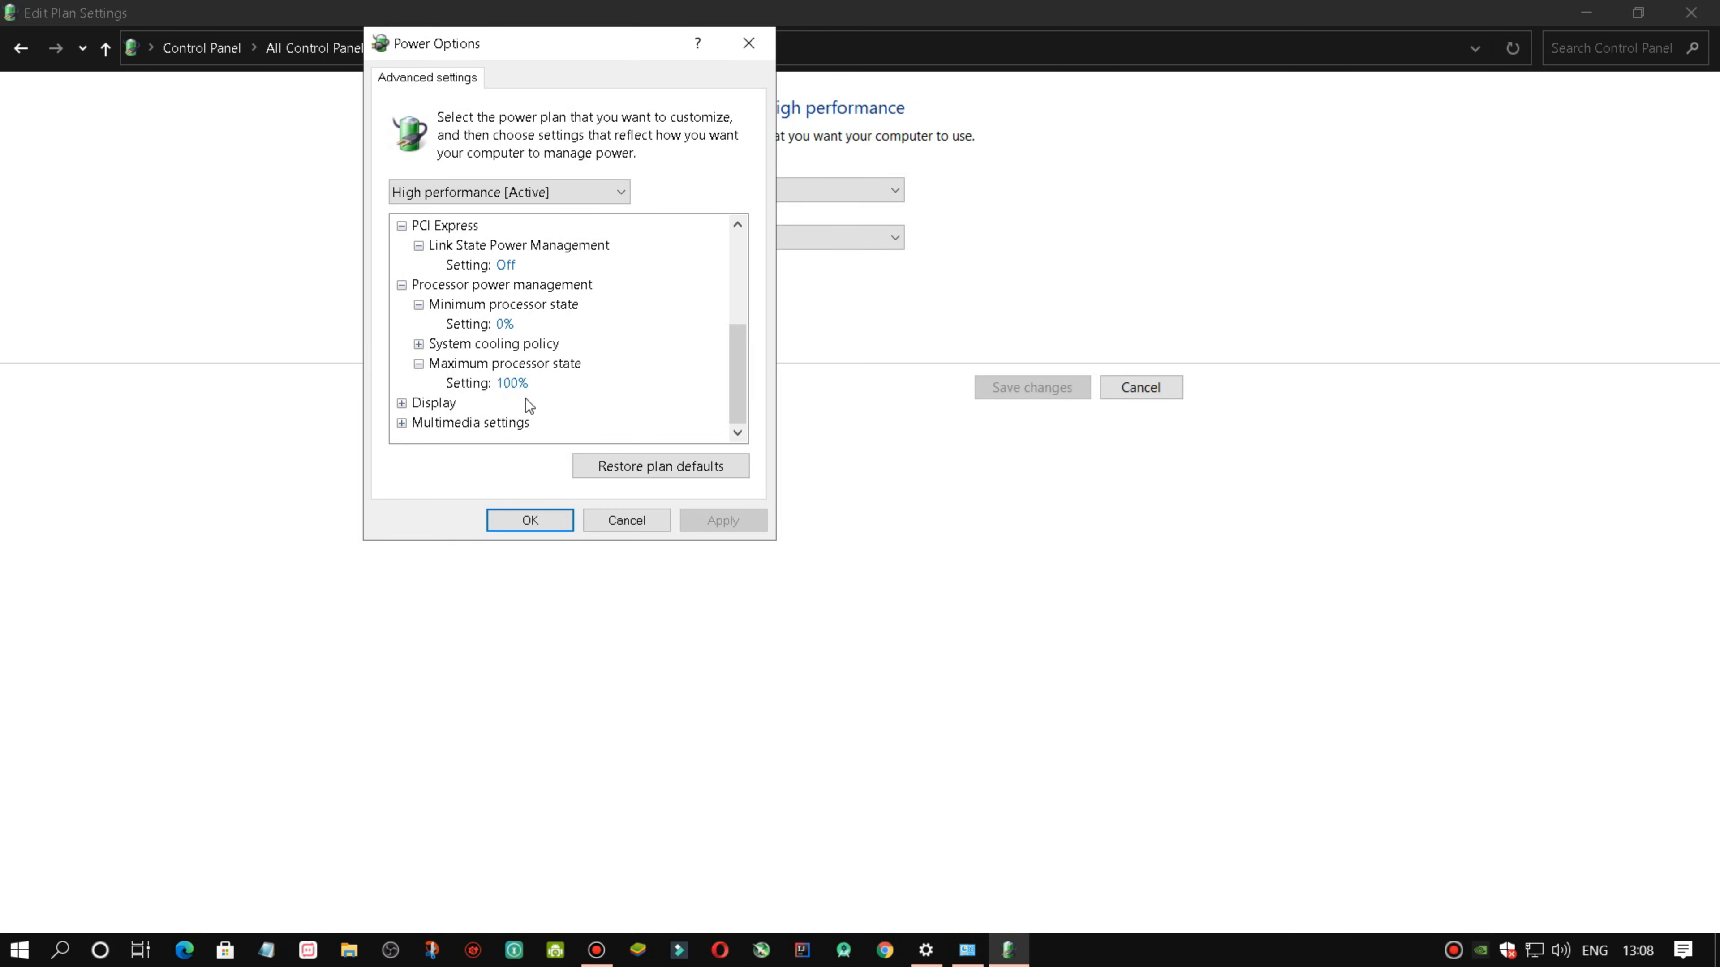
Dismiss the advanced power options without saving, close the plan settings window and return to the Settings home page.
left_click(627, 521)
left_click(1691, 12)
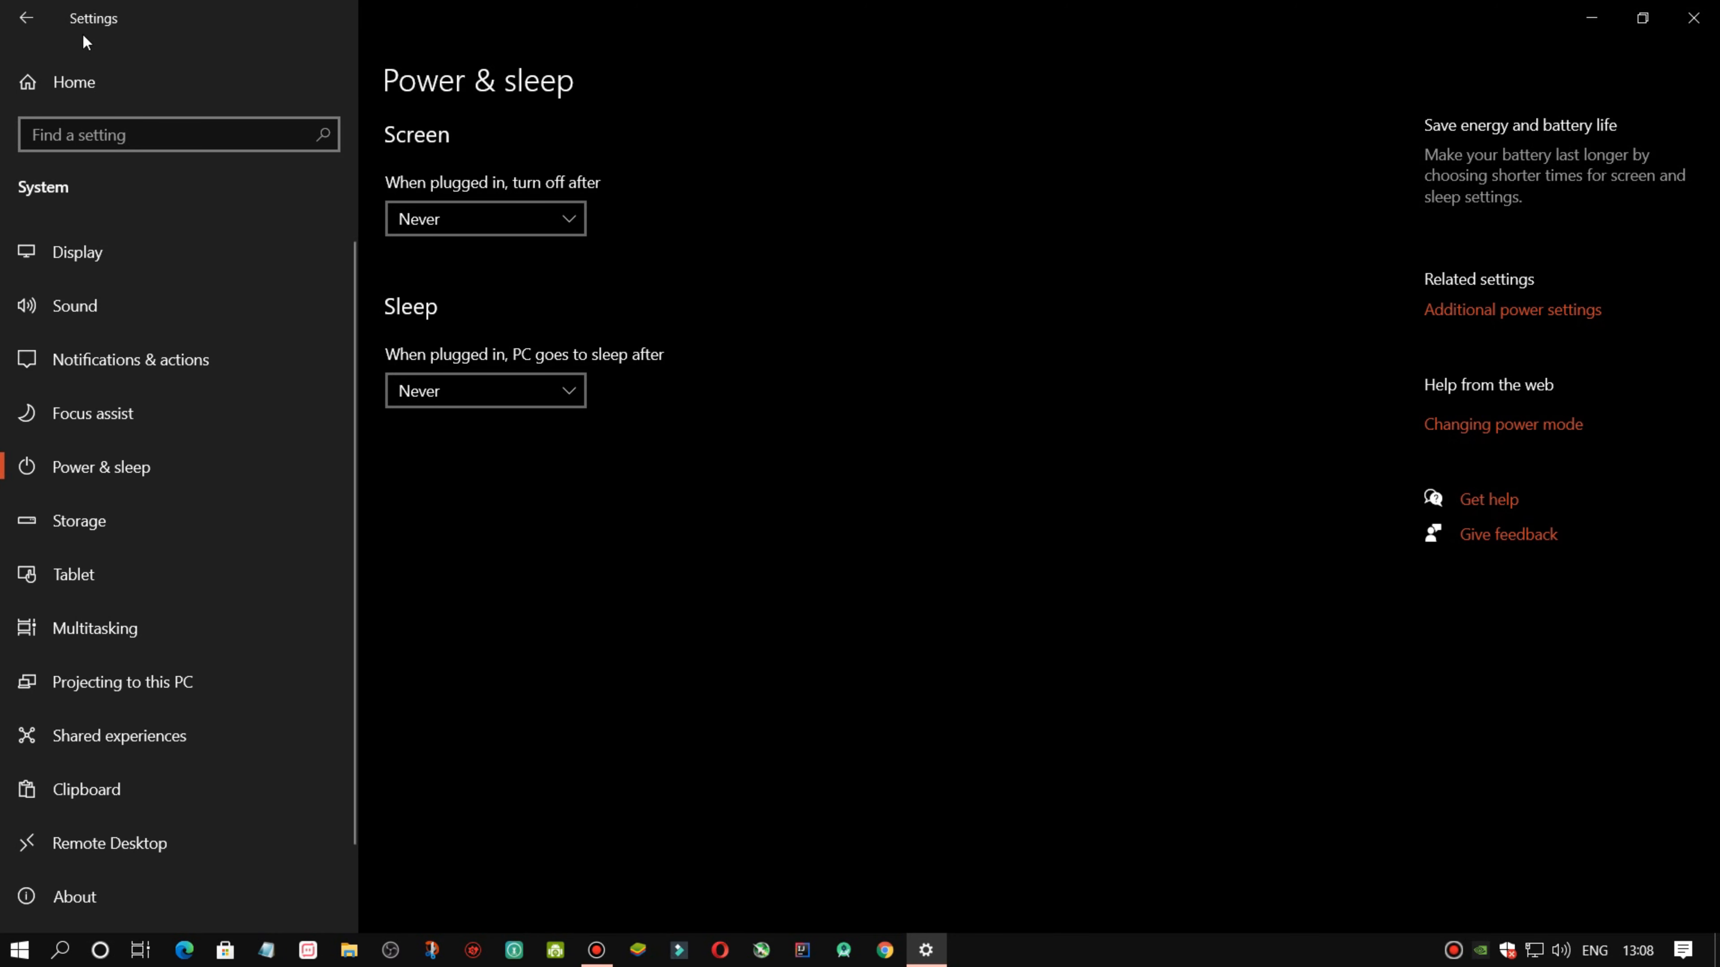
left_click(27, 18)
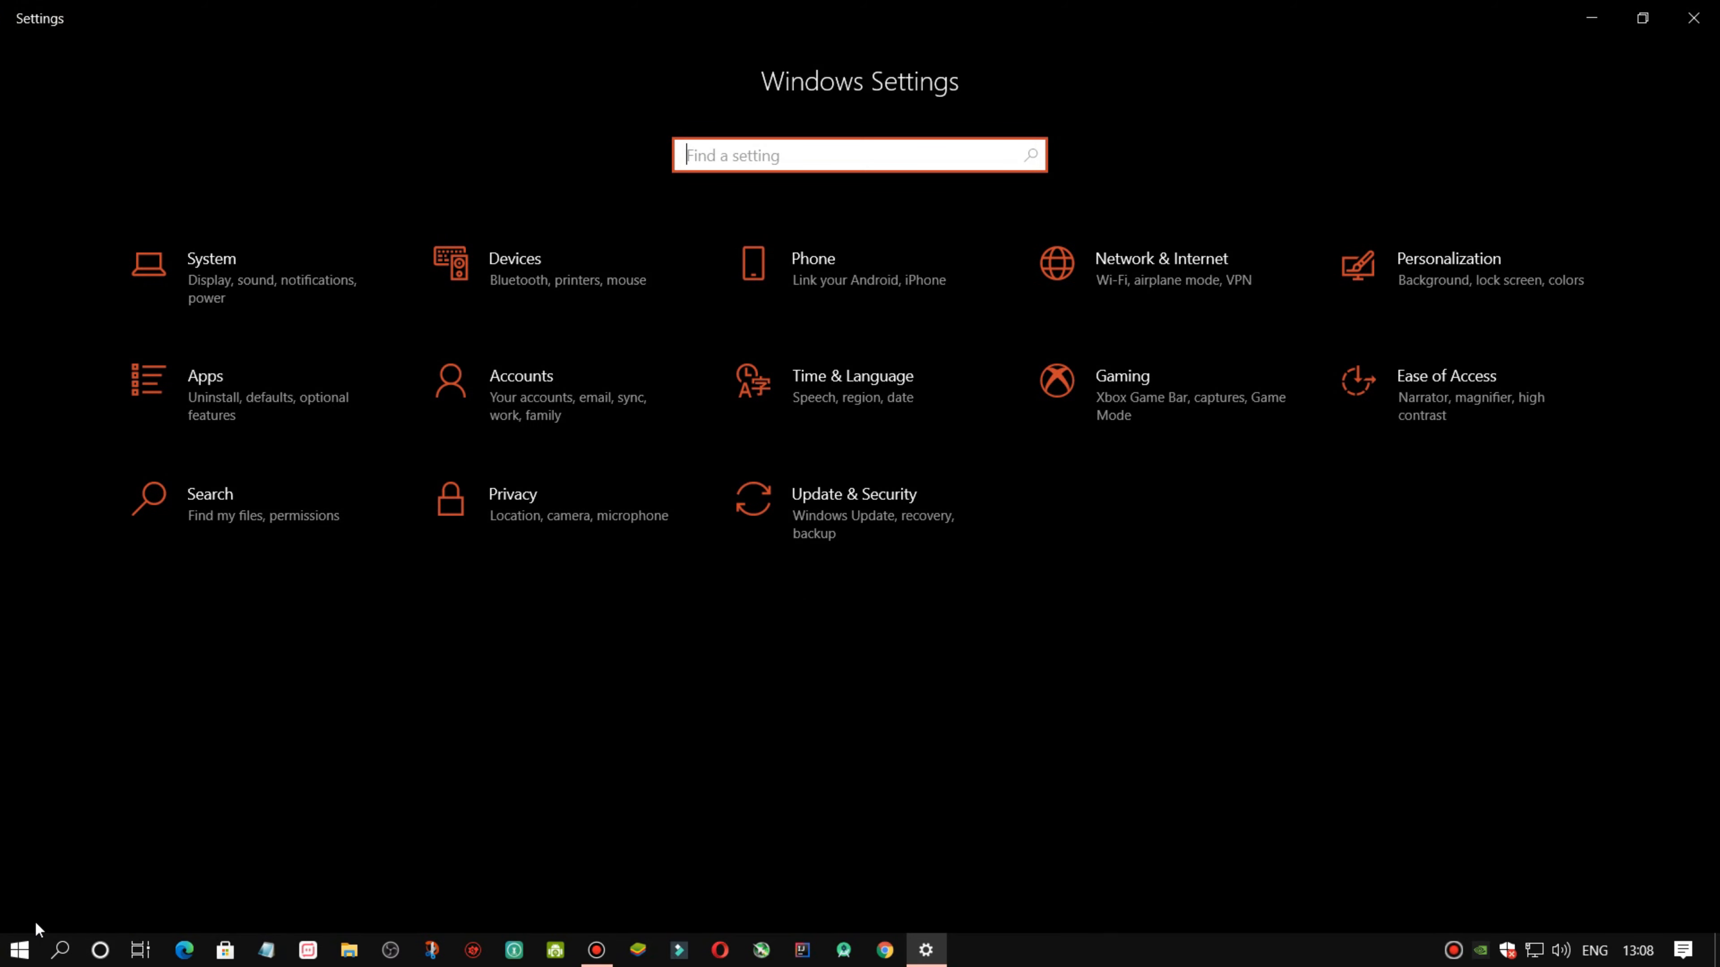
Open the Startup page of the Apps settings and review which apps are allowed to start at login.
left_click(6, 952)
left_click(27, 852)
left_click(237, 393)
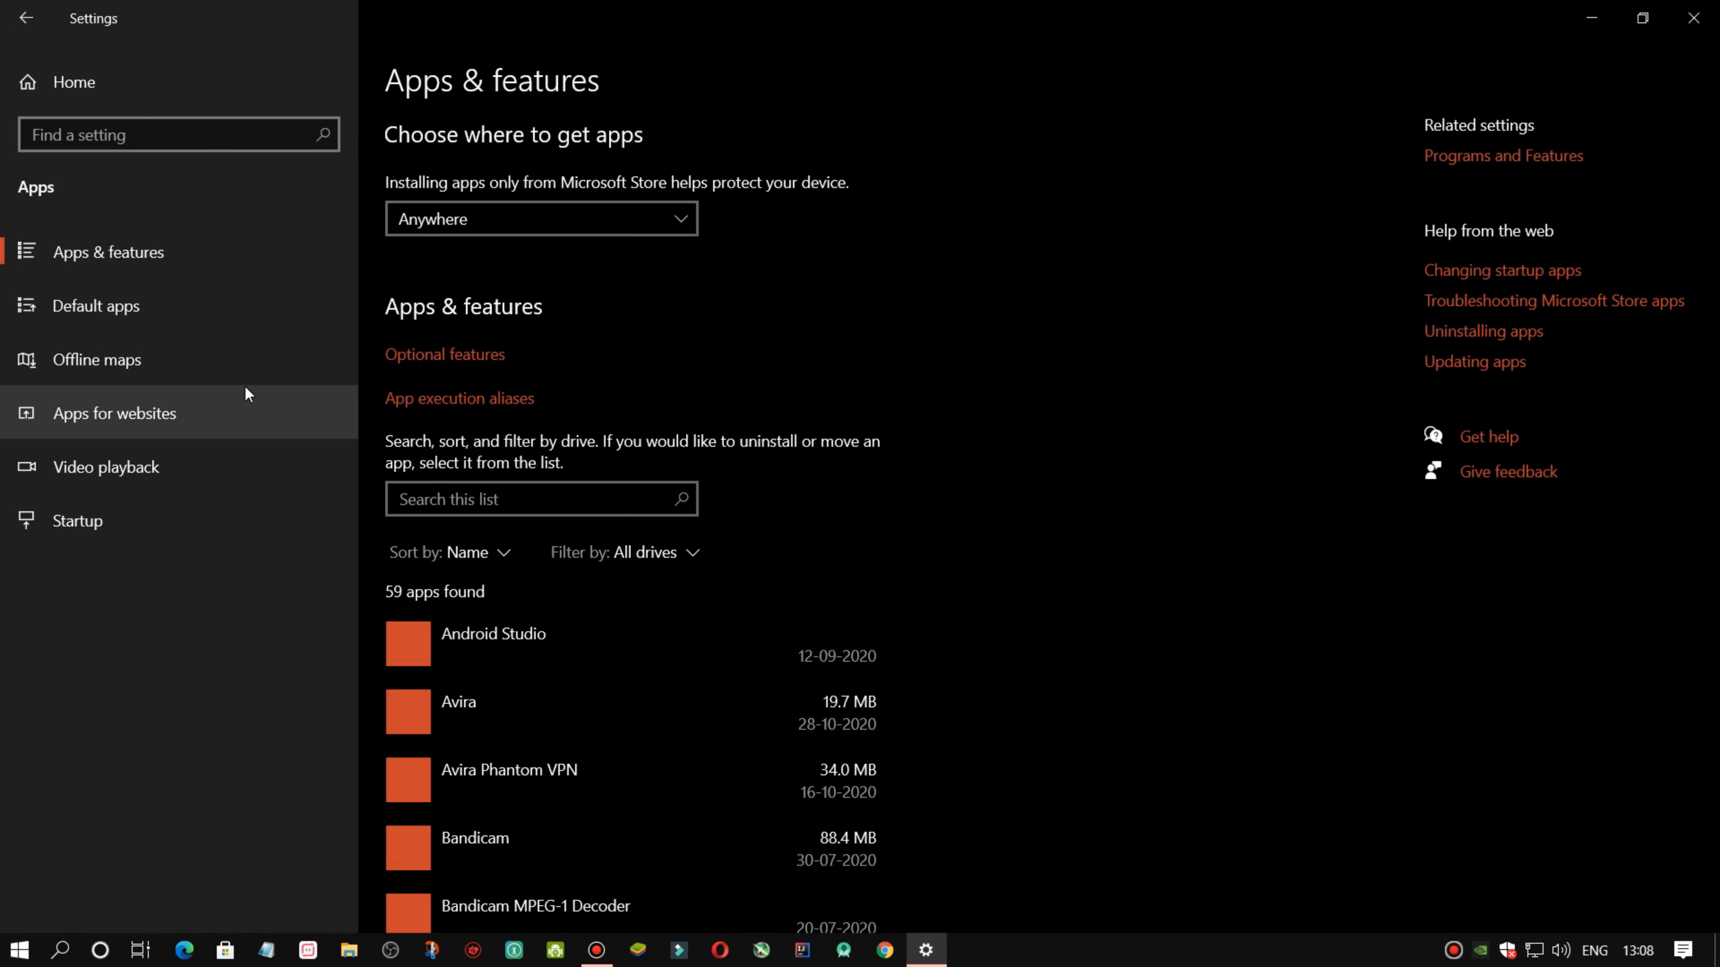
left_click(190, 527)
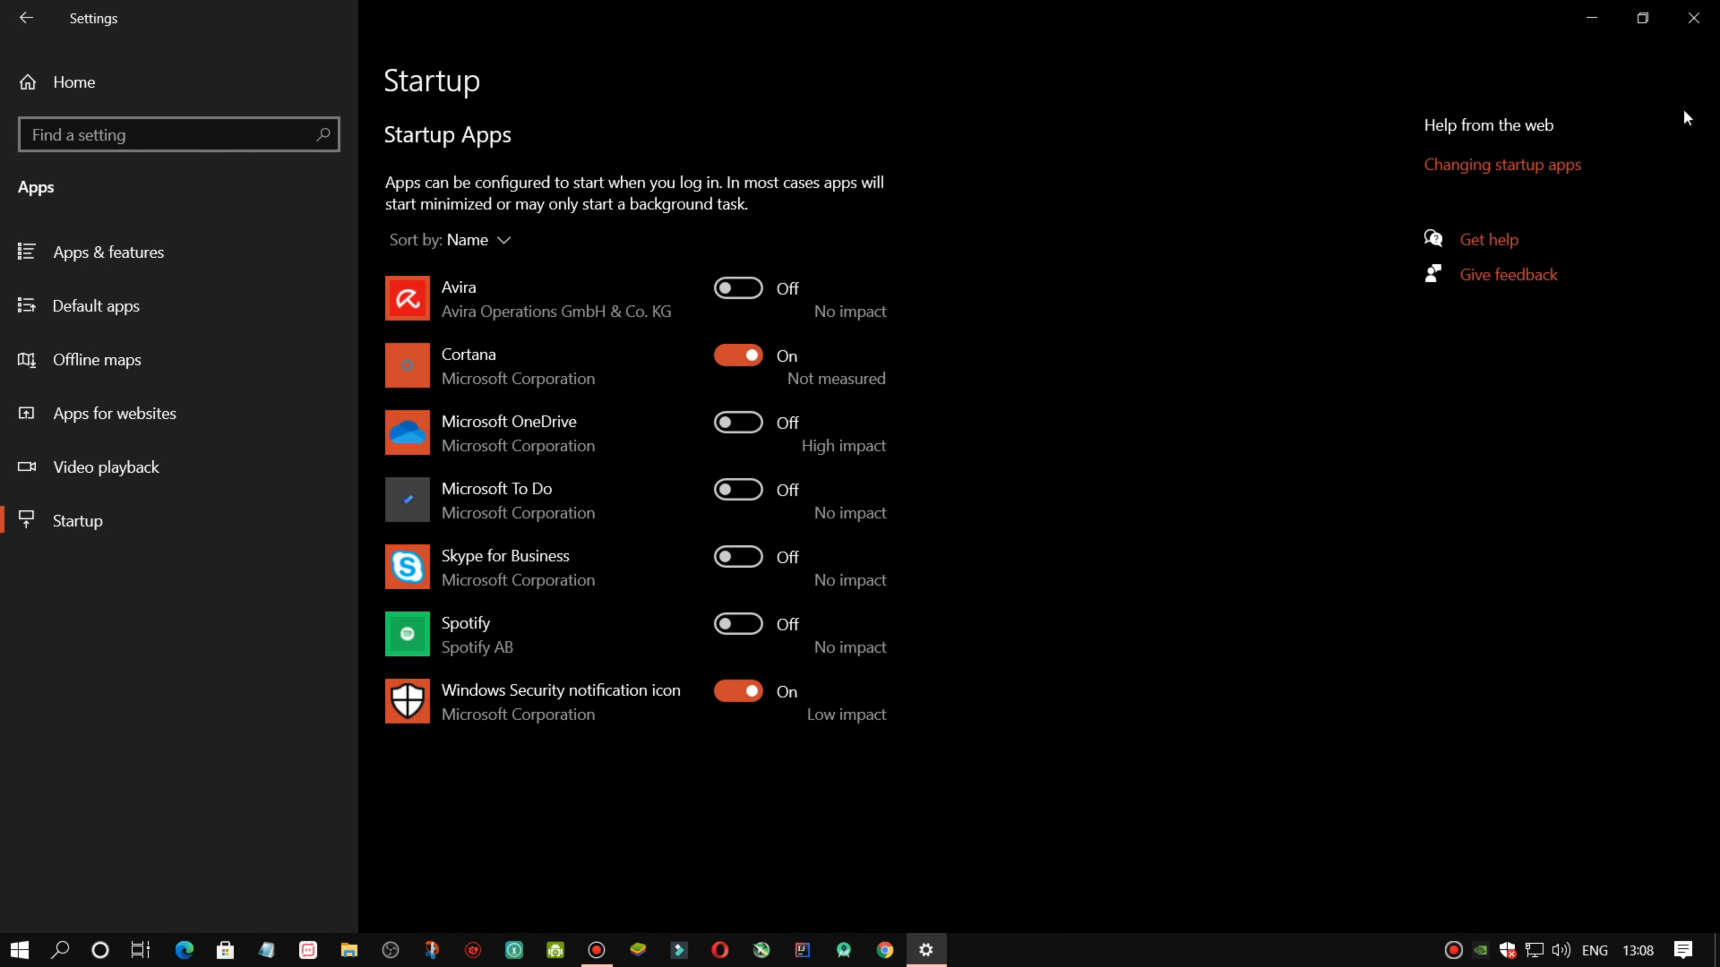
View the same startup apps in Task Manager, then close it and return to the maximized Settings window.
left_click(1642, 18)
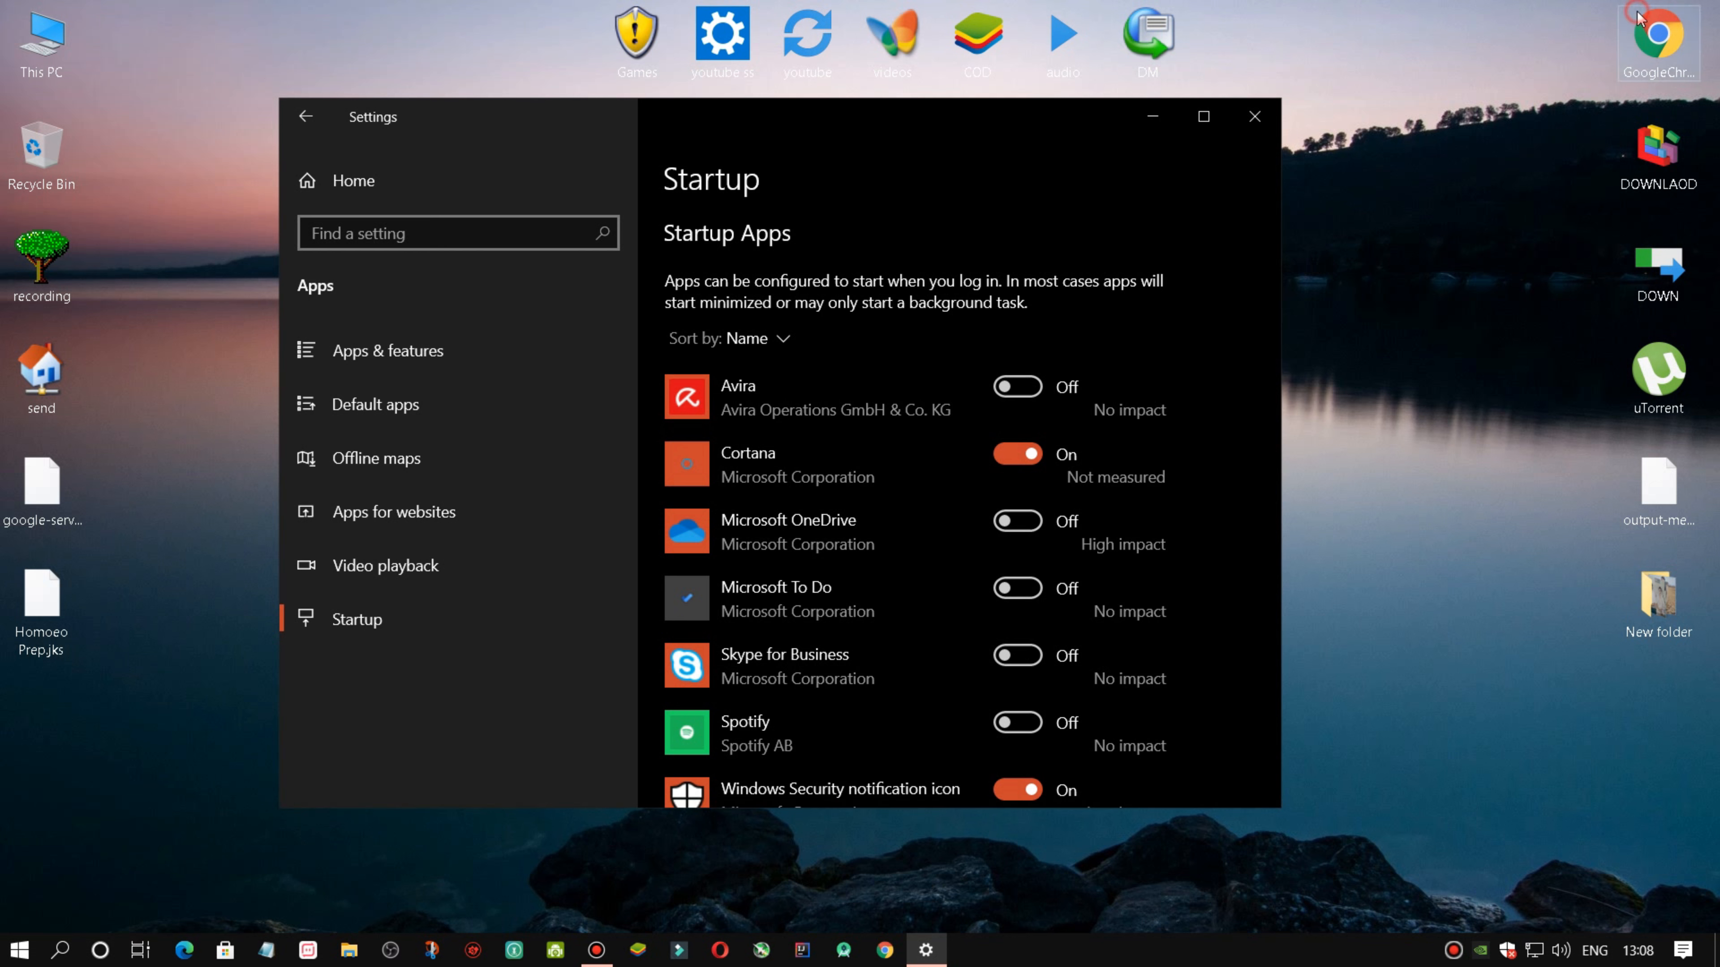
right_click(1271, 952)
left_click(1374, 839)
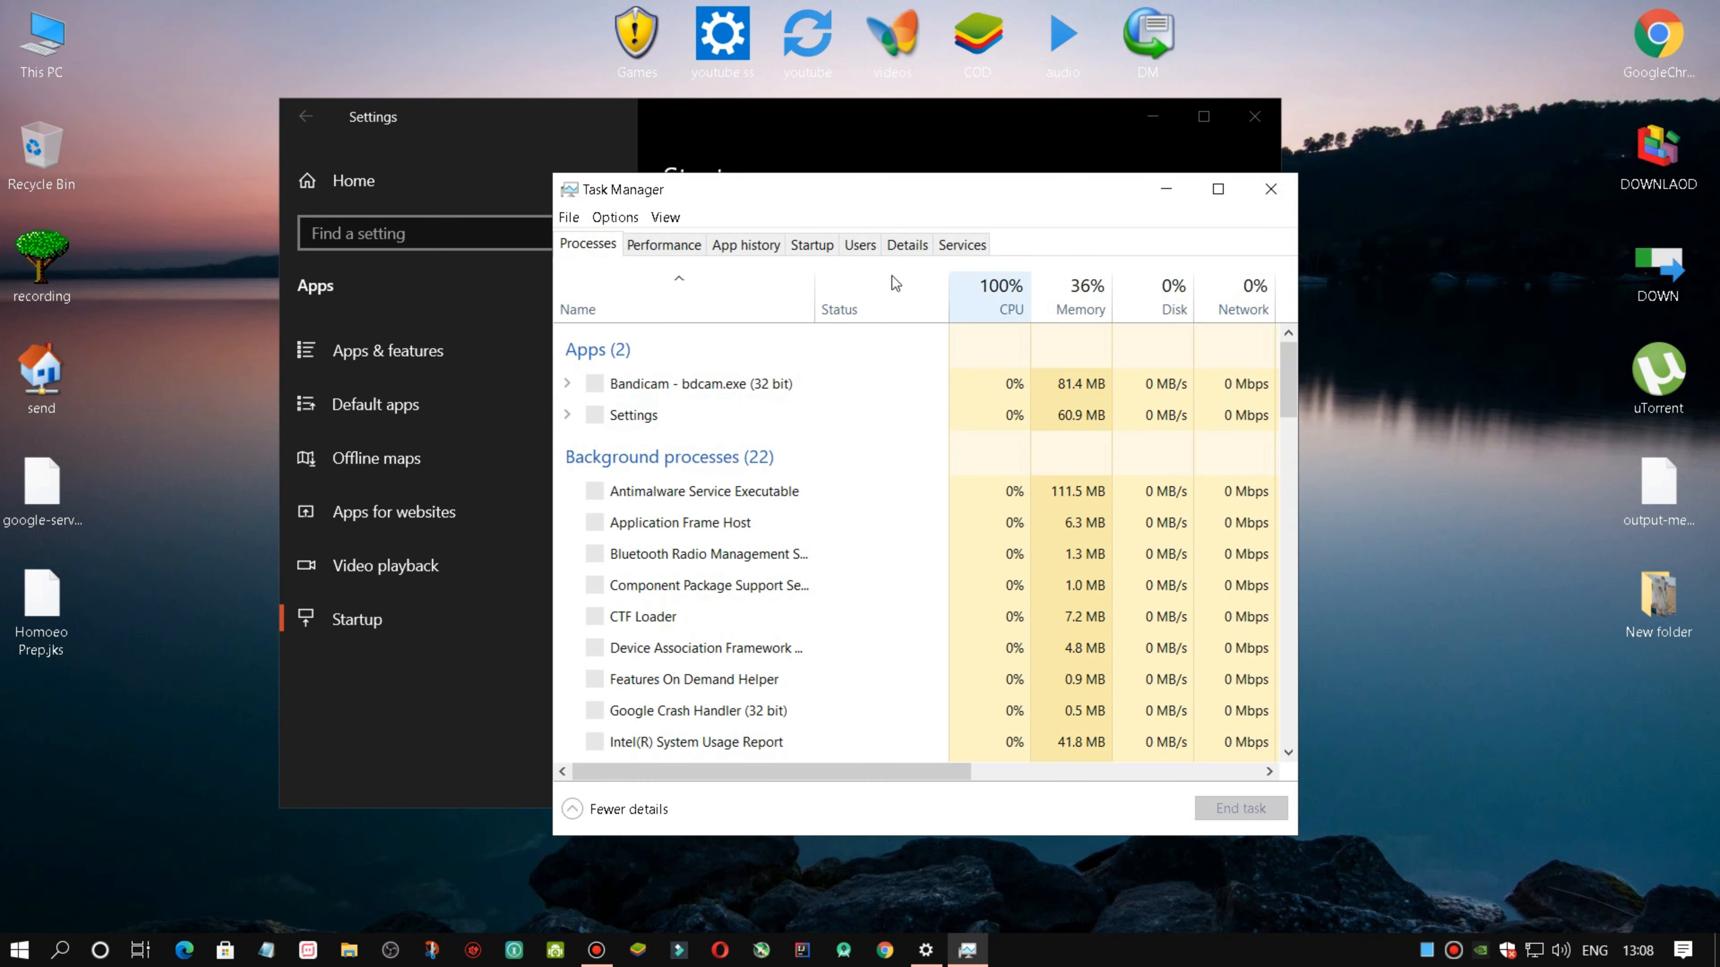
left_click(814, 249)
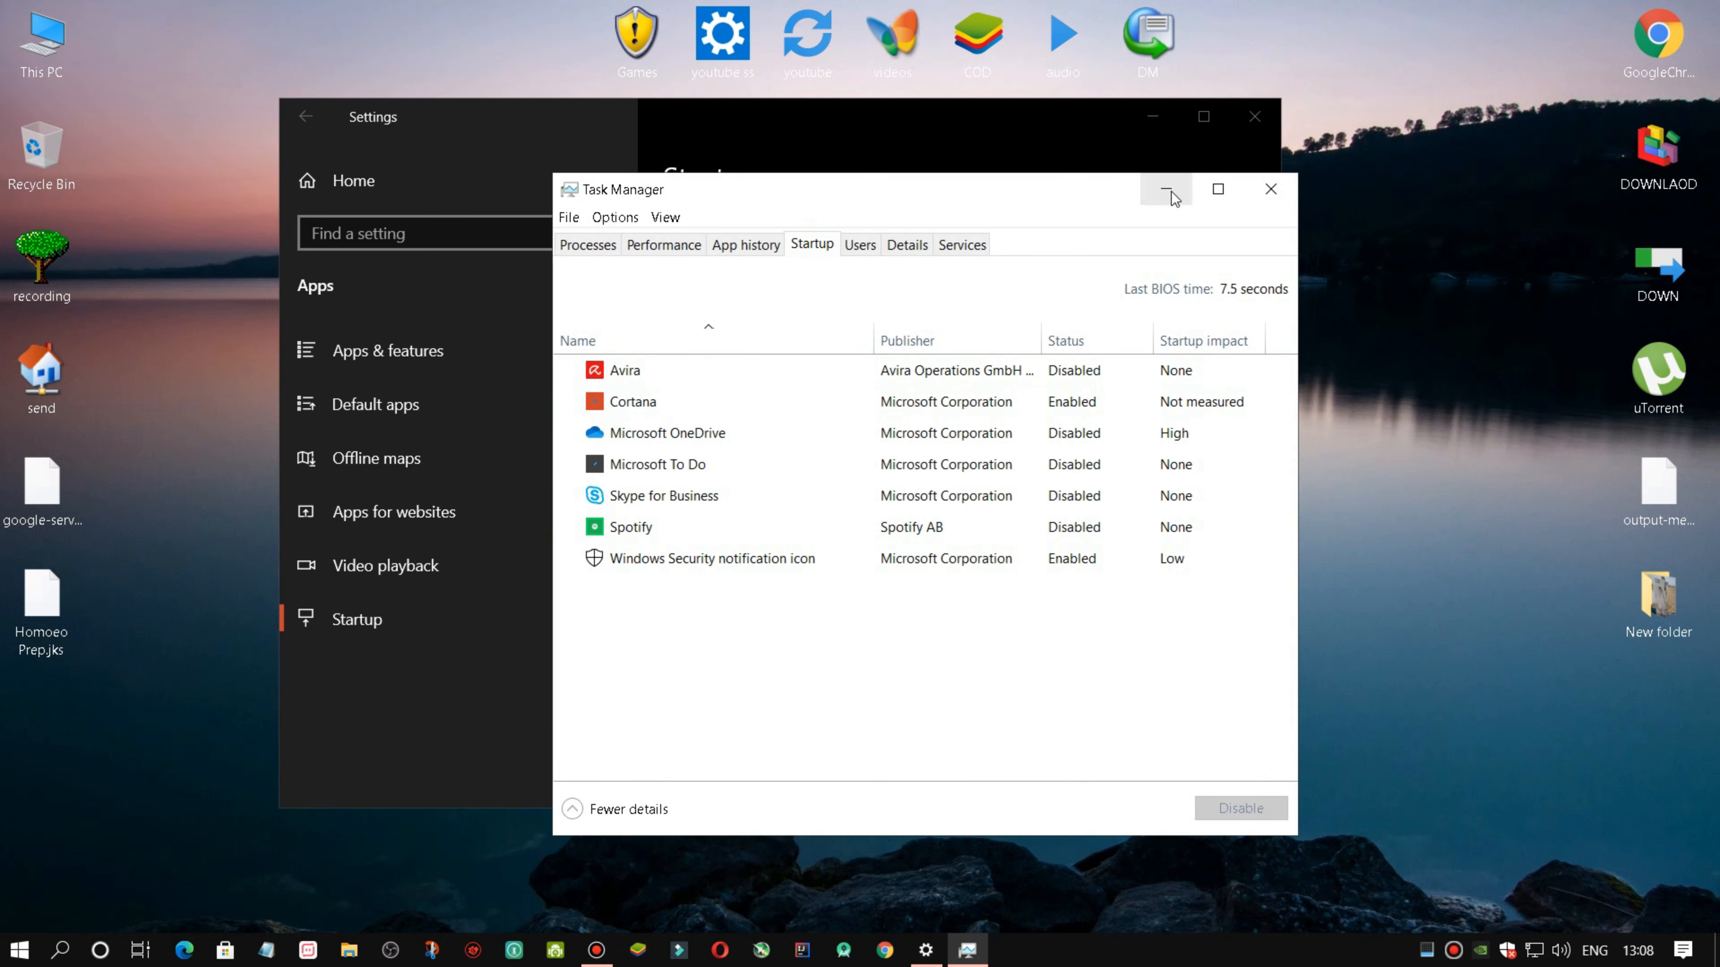
left_click(1271, 189)
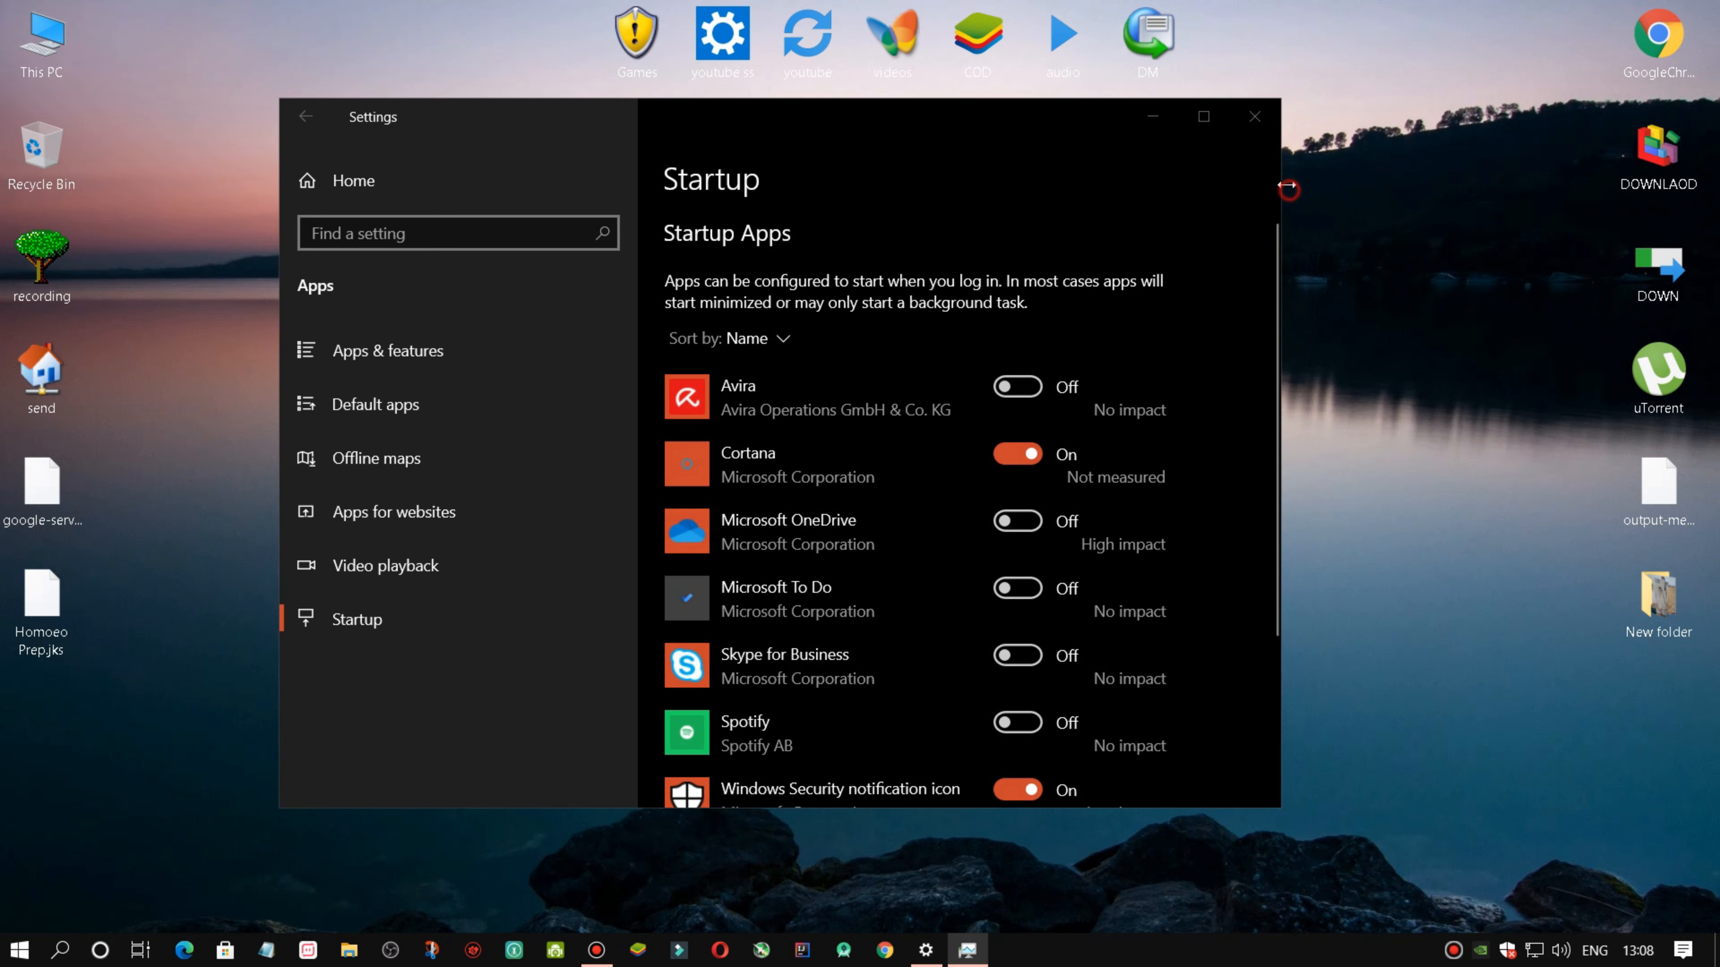
left_click(1203, 117)
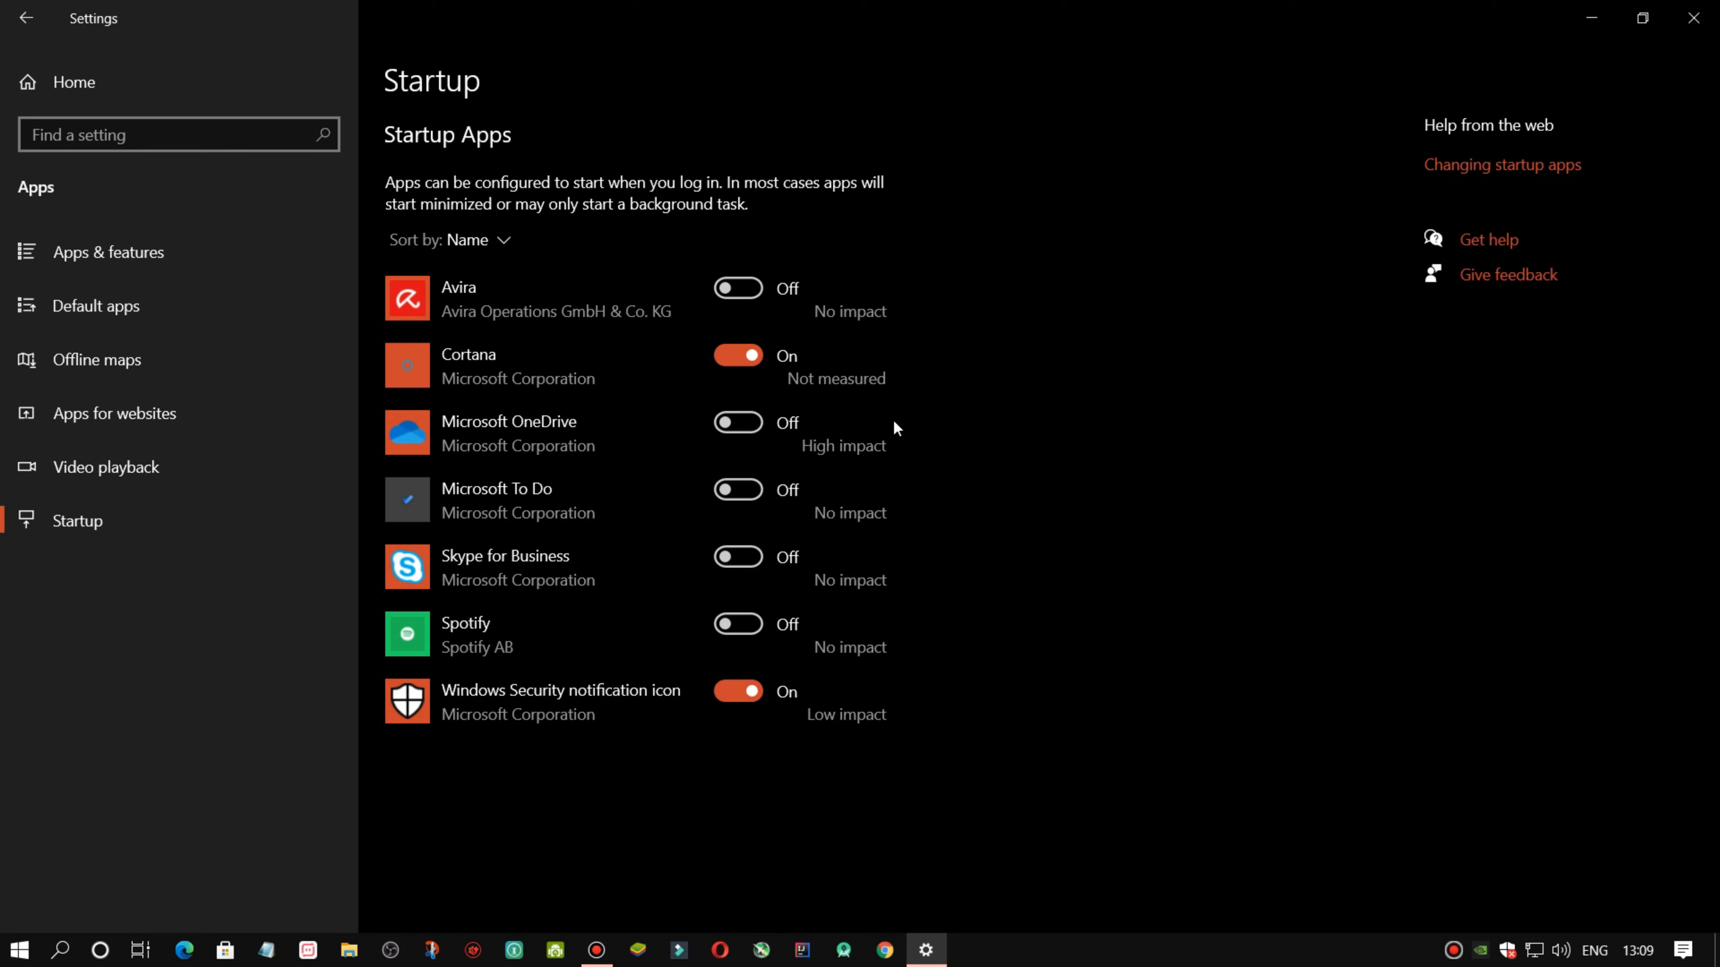
Review the Xbox Game Bar and Game Mode pages of the Gaming settings, then return to the Settings home page.
left_click(6, 28)
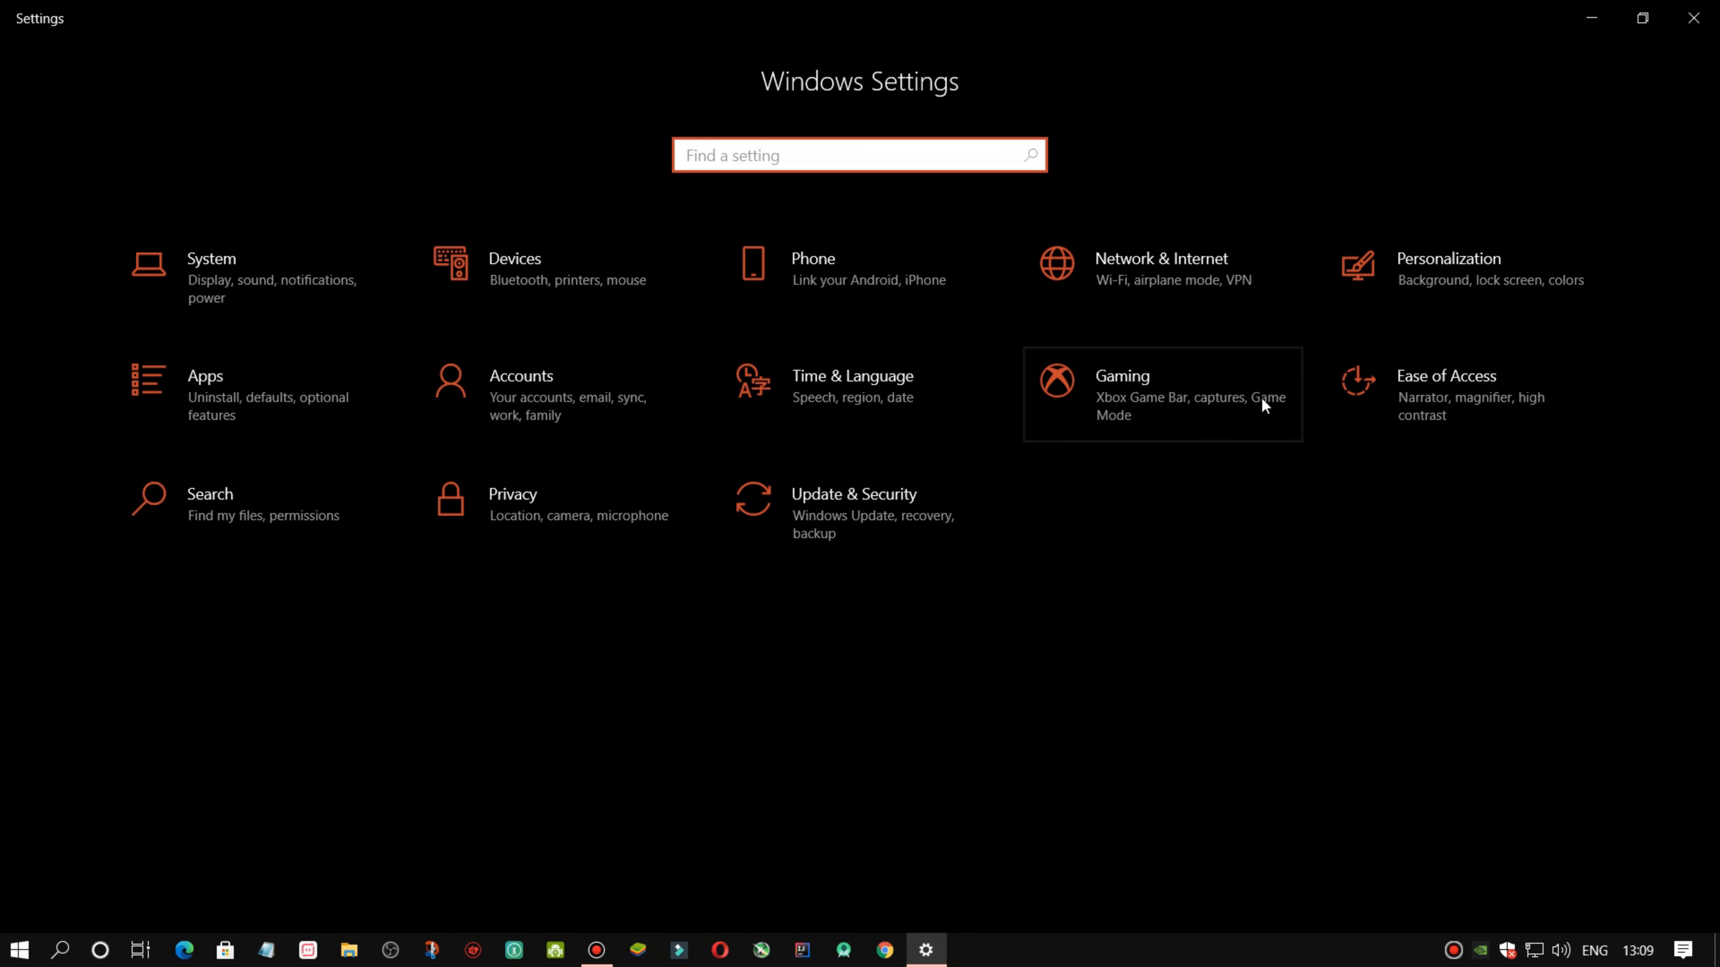
left_click(1170, 372)
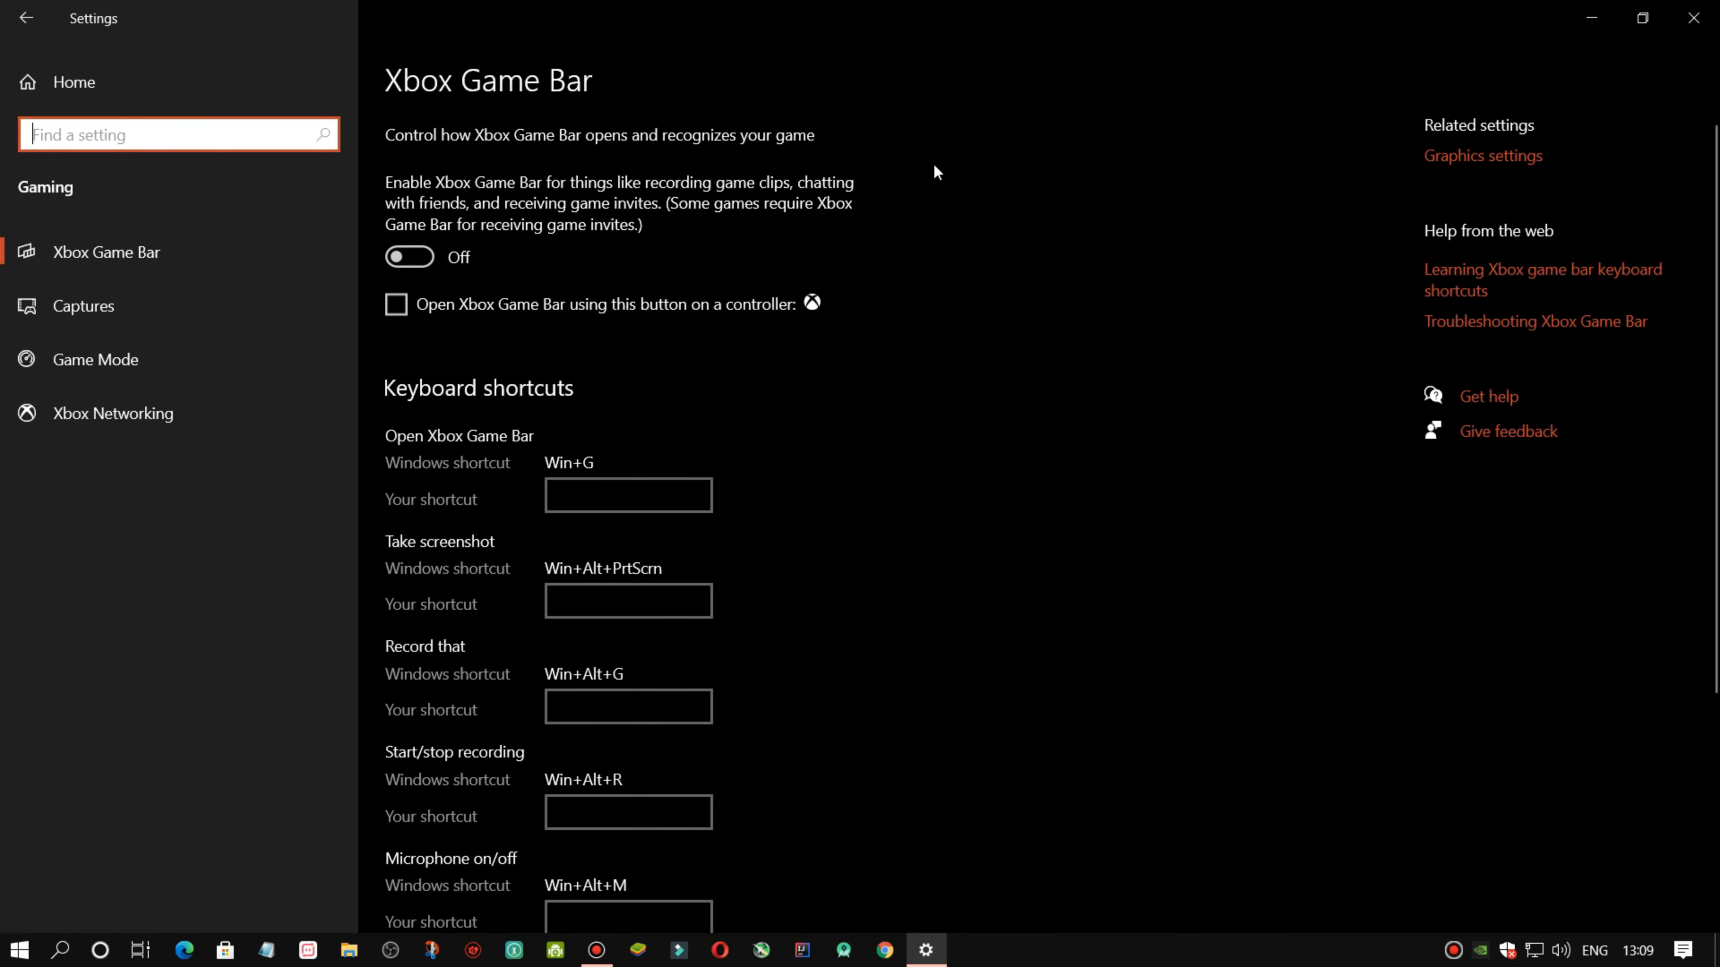
left_click(220, 374)
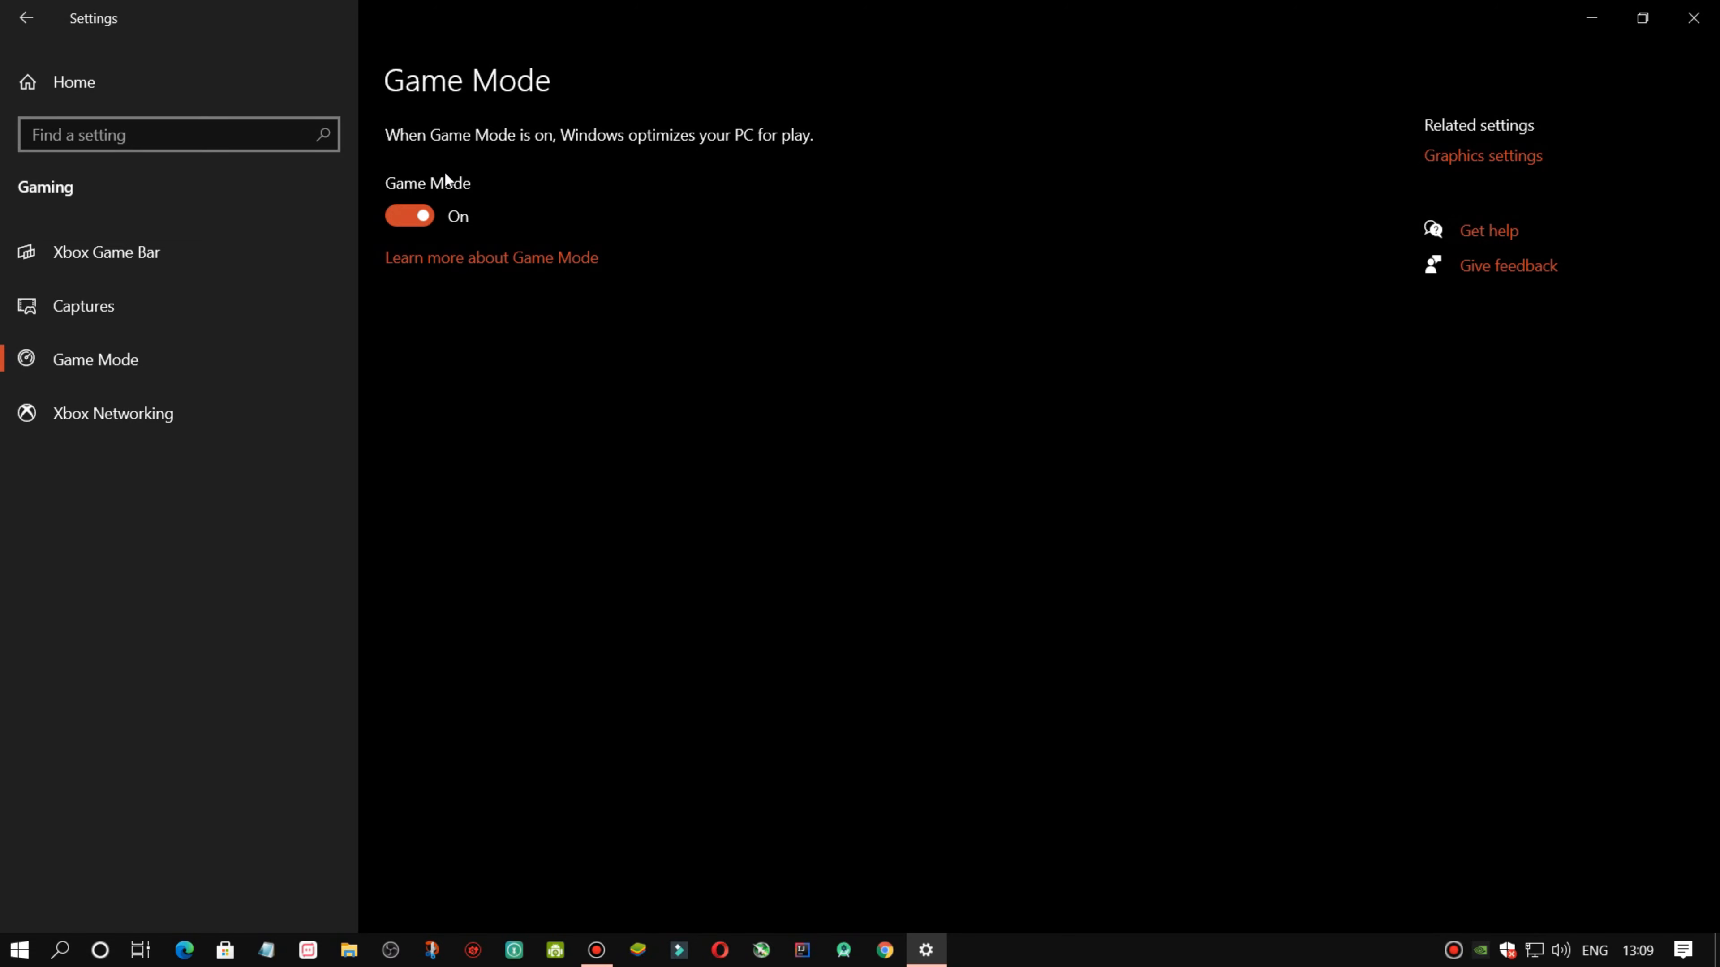
left_click(28, 19)
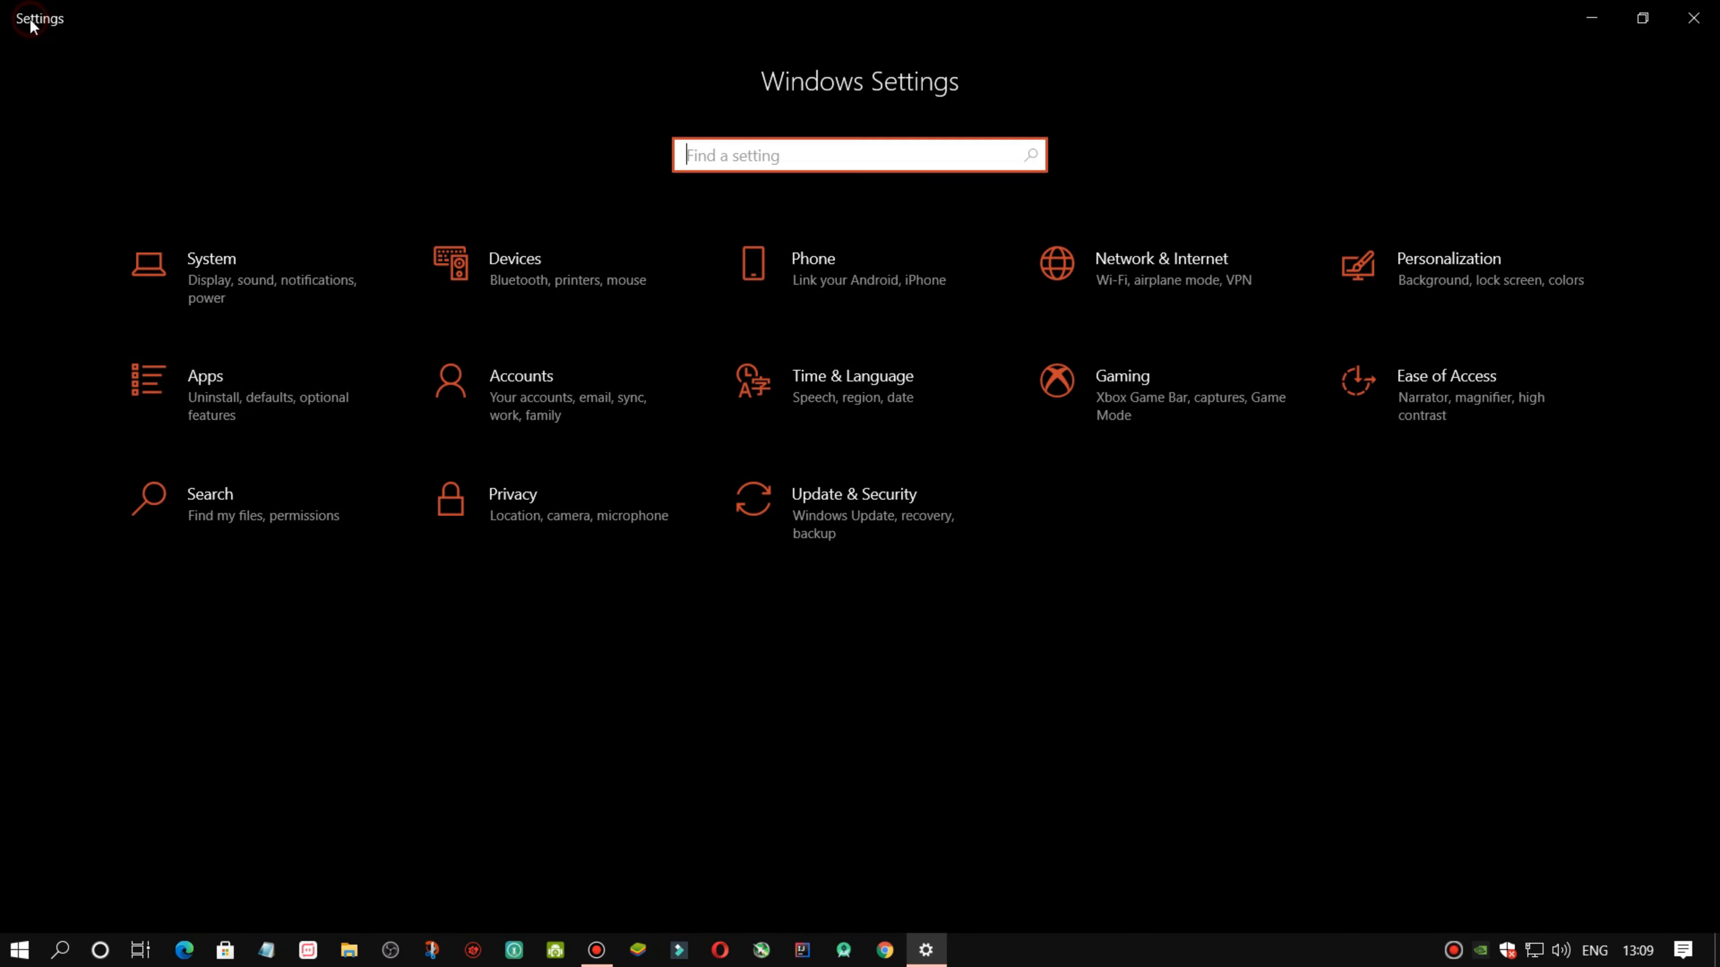